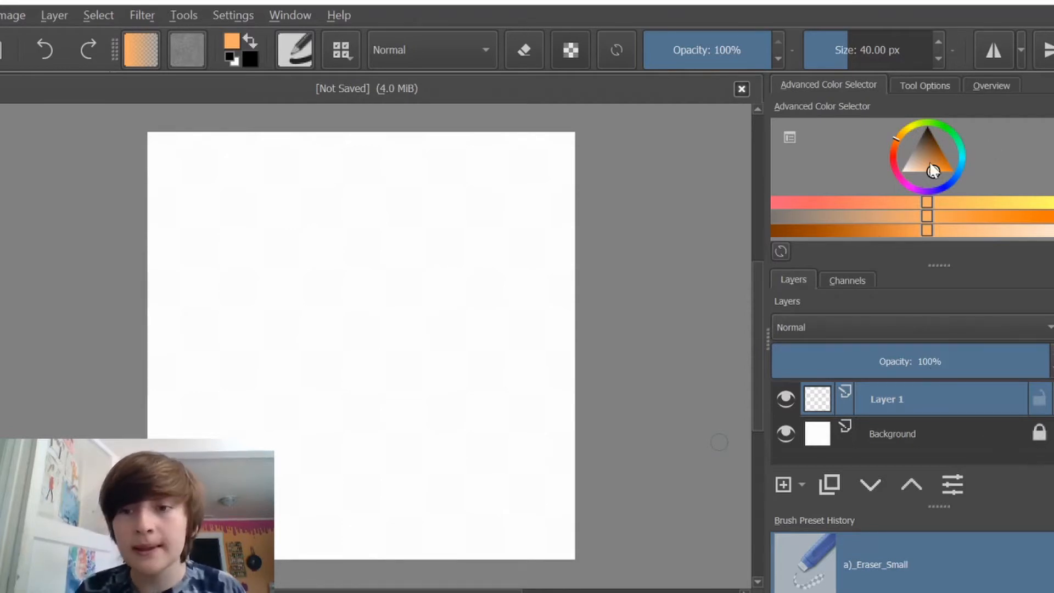
Set the foreground color to a fully saturated bright orange
mouse_move(933, 170)
left_mouse_down()
mouse_move(858, 156)
mouse_move(832, 163)
mouse_move(953, 182)
mouse_move(1025, 125)
mouse_move(947, 160)
mouse_move(952, 172)
left_mouse_up()
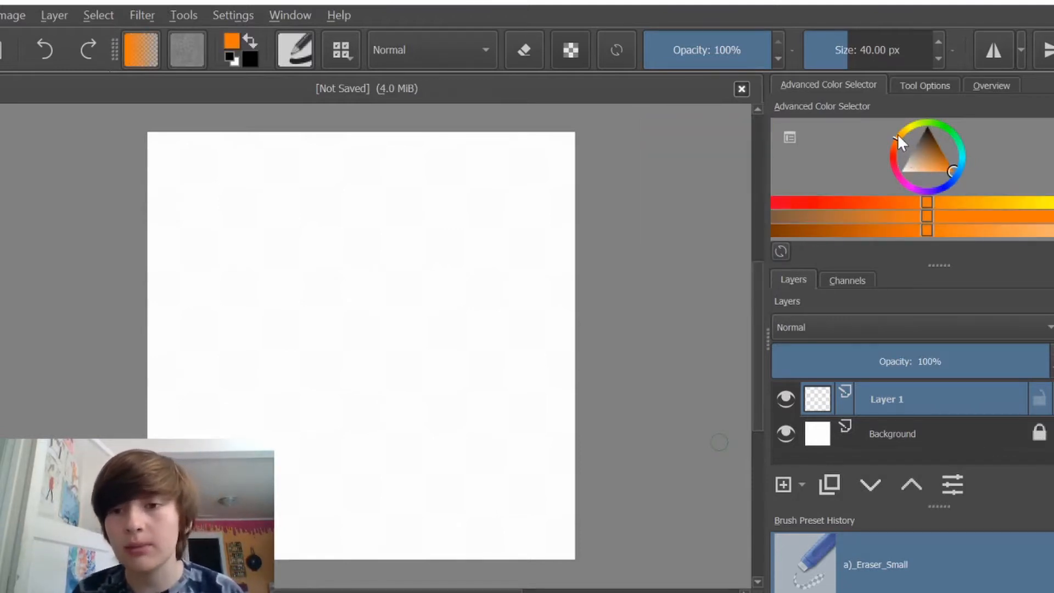
mouse_move(898, 134)
left_mouse_down()
mouse_move(908, 124)
mouse_move(895, 136)
left_mouse_up()
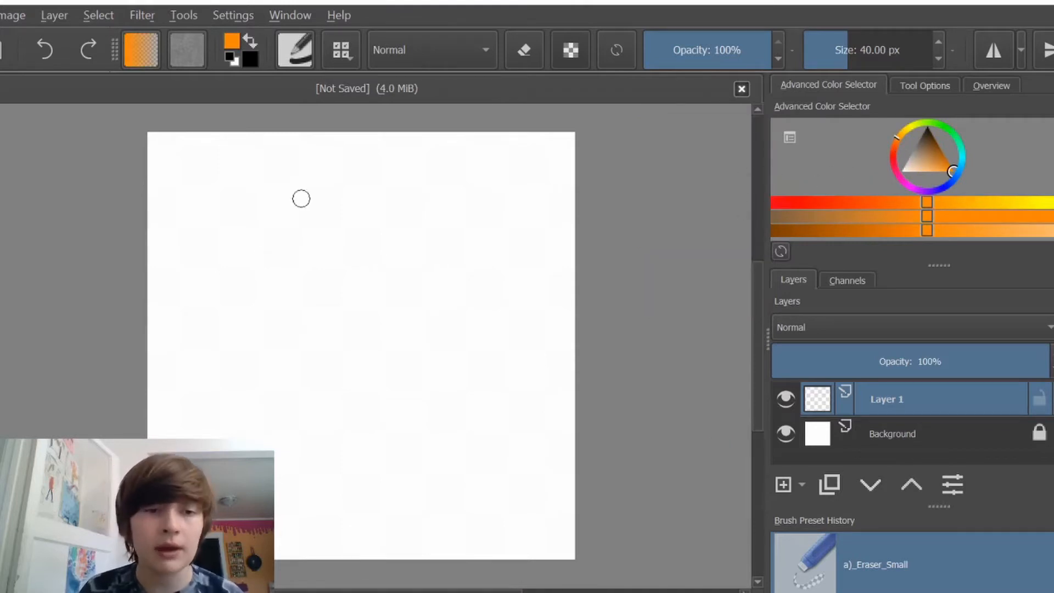
Look through the brush presets and choose the b) Basic-1 brush
left_click(300, 53)
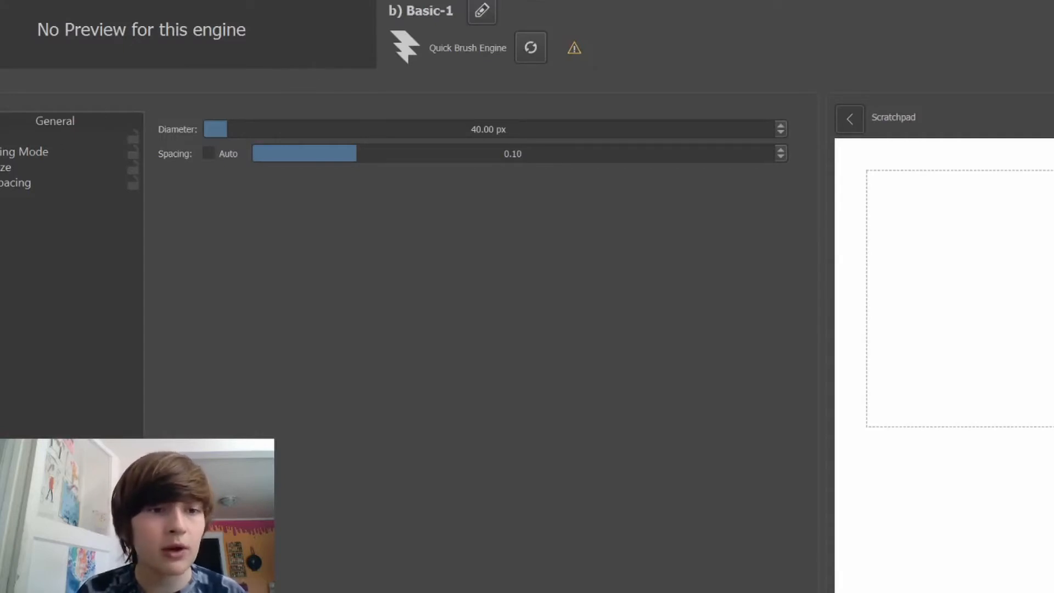
left_click(1, 118)
left_click_drag(216, 231, 230, 403)
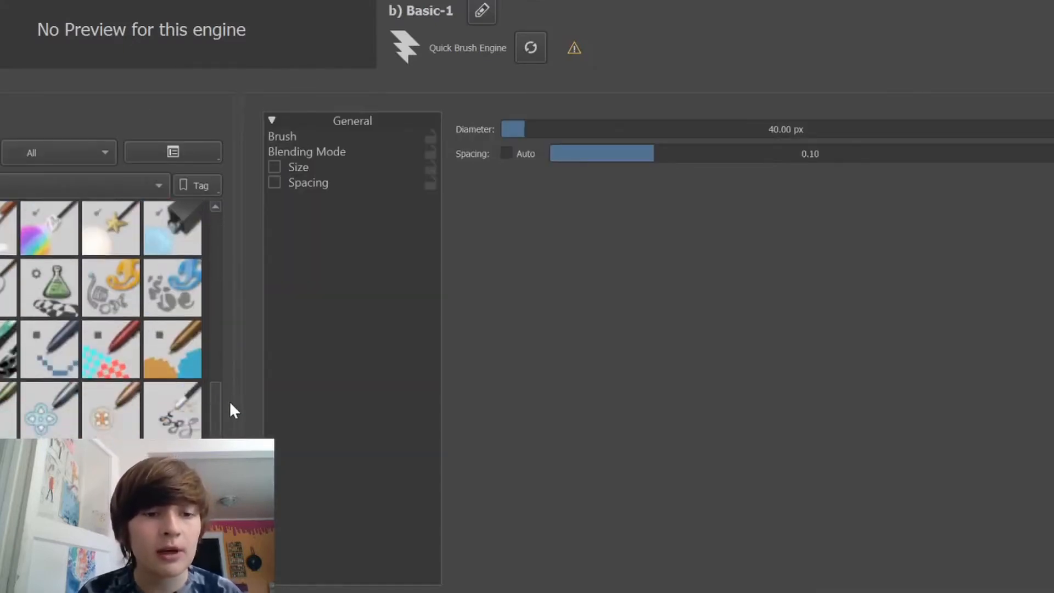
scroll(160, 331, "up", 10)
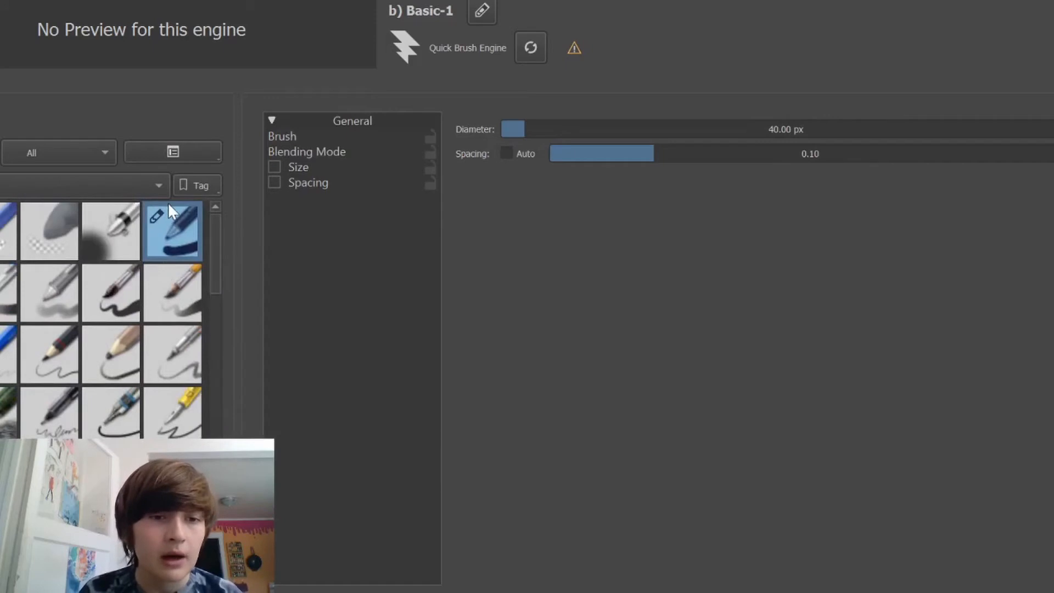
mouse_move(158, 233)
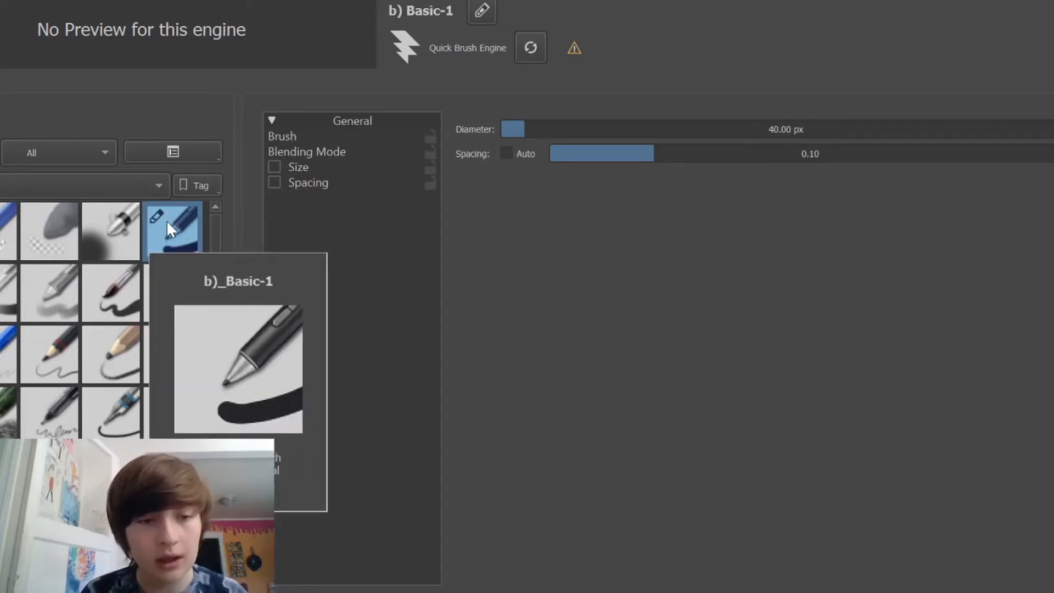
mouse_move(51, 224)
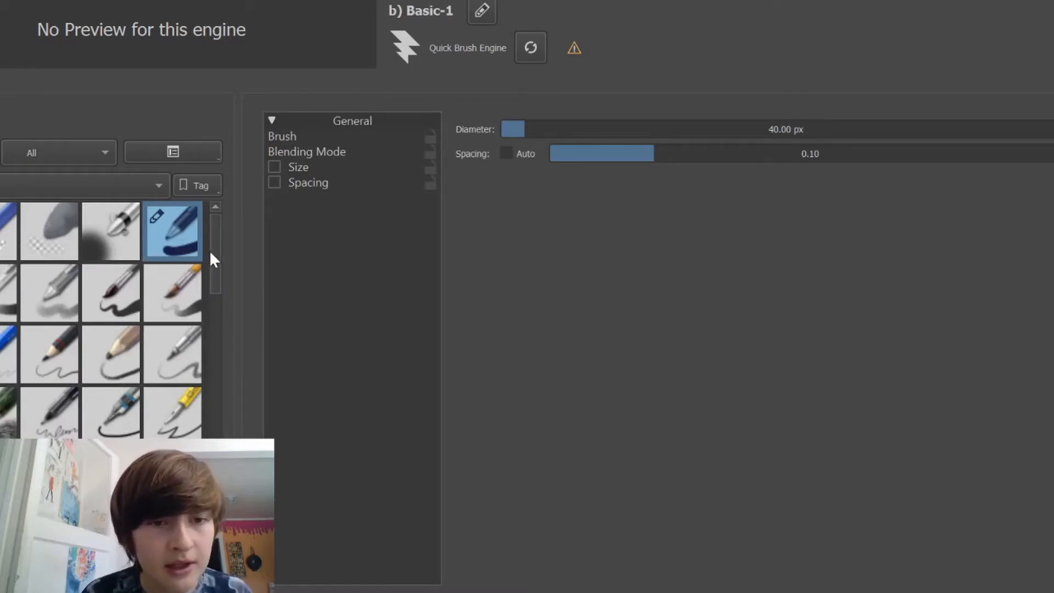
mouse_move(221, 251)
left_mouse_down()
mouse_move(212, 290)
mouse_move(222, 312)
left_mouse_up()
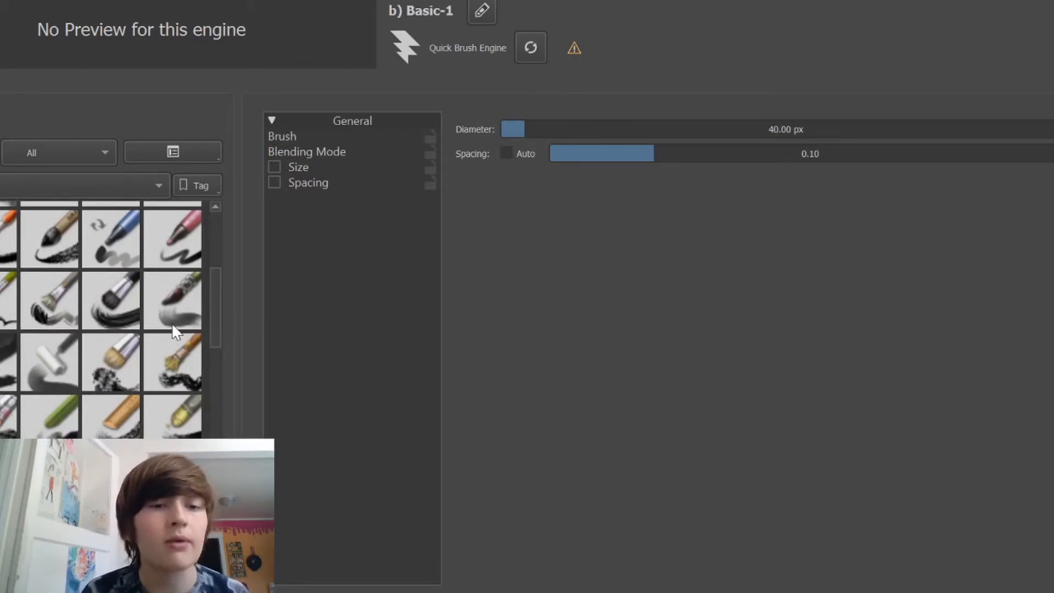
left_click_drag(219, 285, 212, 380)
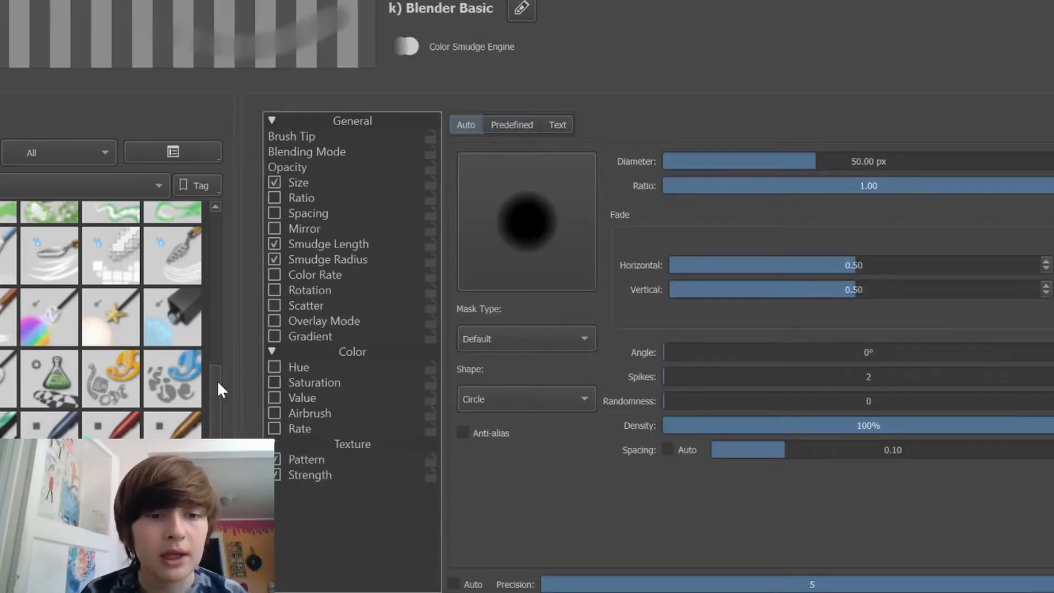
mouse_move(217, 380)
left_mouse_down()
mouse_move(216, 317)
mouse_move(258, 209)
left_mouse_up()
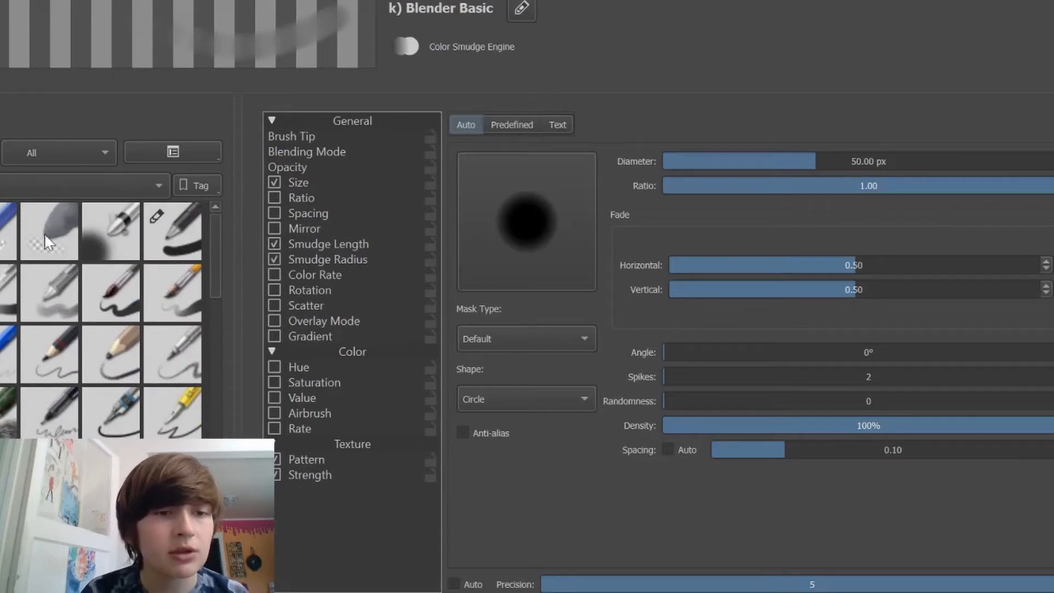
left_click(178, 218)
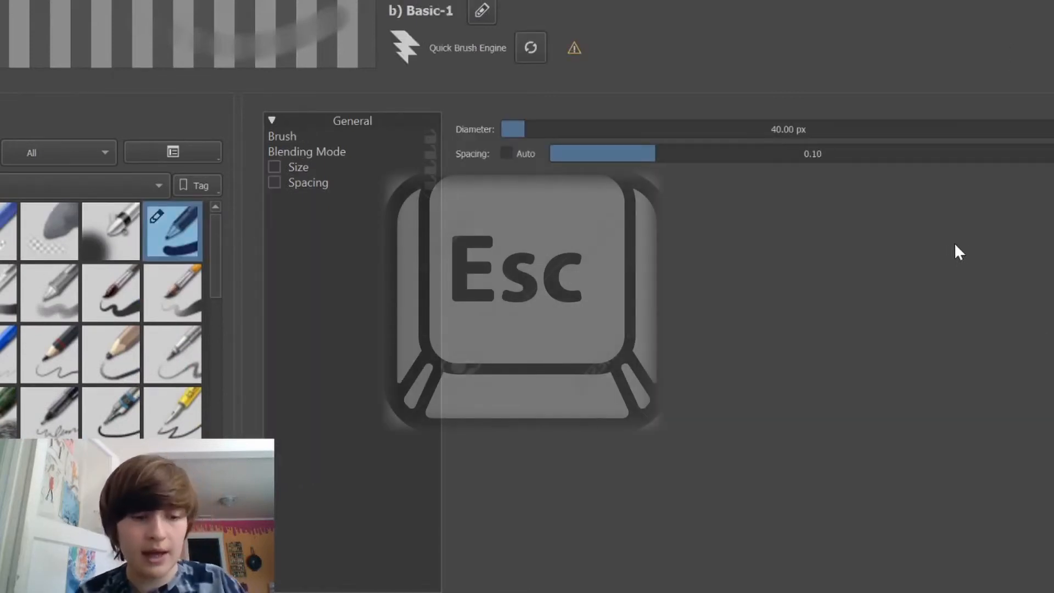
key("Escape")
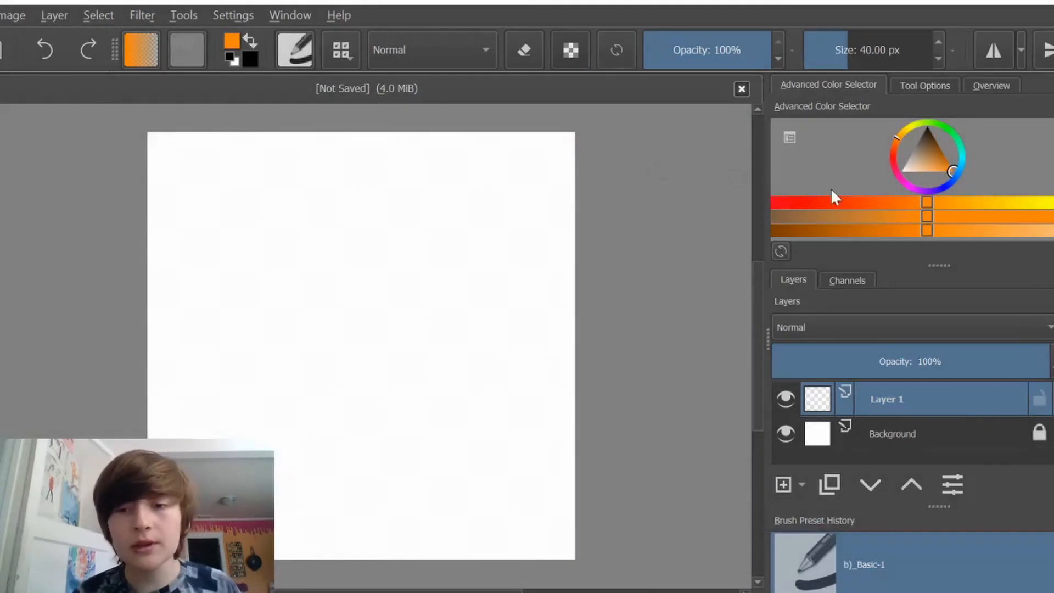
Try different shades of orange, and set the foreground color to black
left_click(943, 161)
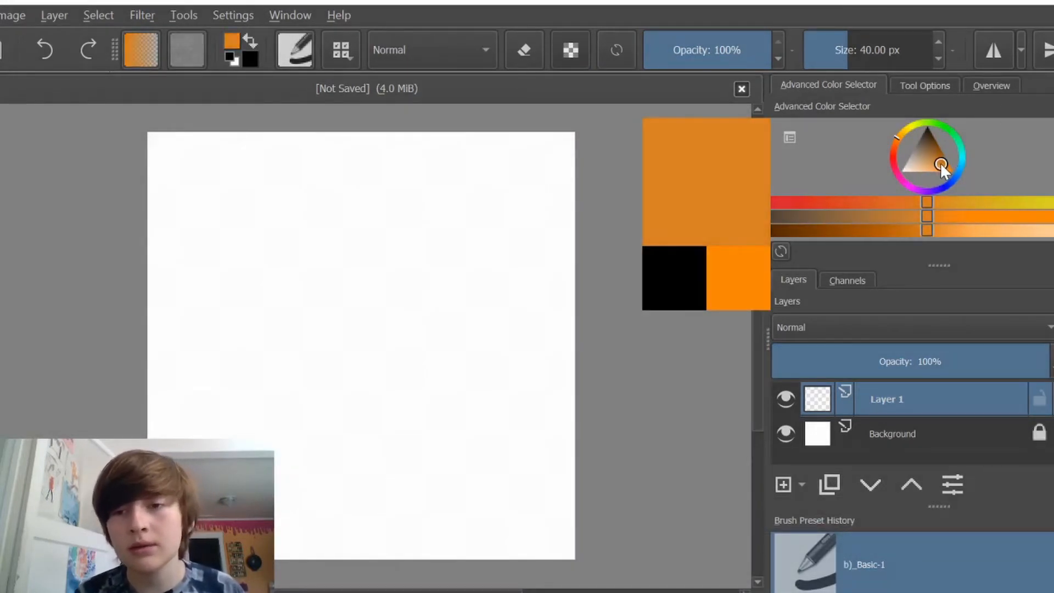
mouse_move(931, 157)
left_mouse_down()
mouse_move(946, 153)
mouse_move(899, 136)
mouse_move(897, 146)
mouse_move(972, 182)
left_mouse_up()
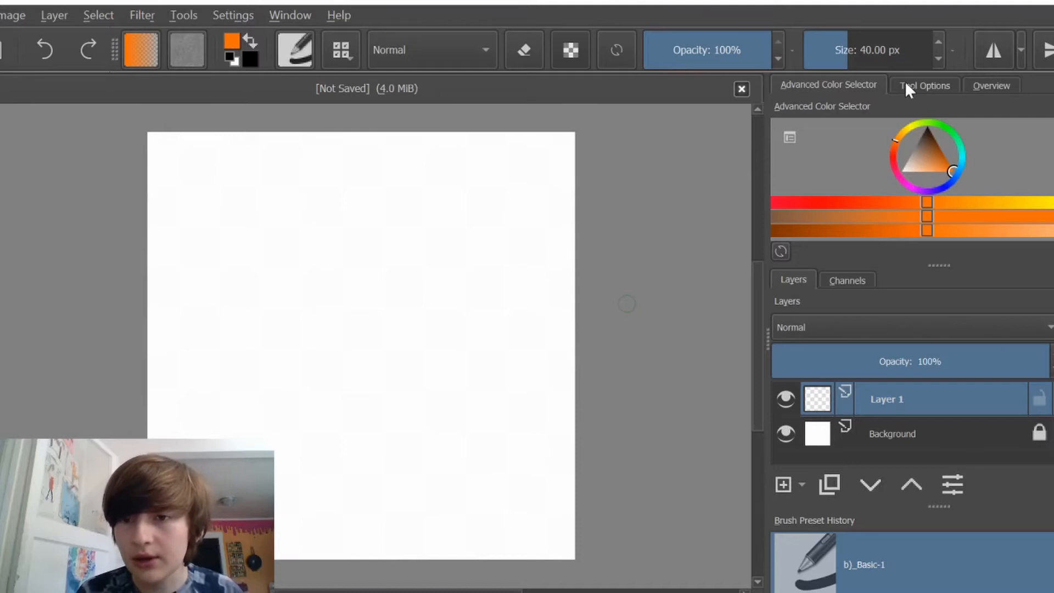
left_click_drag(913, 166, 909, 41)
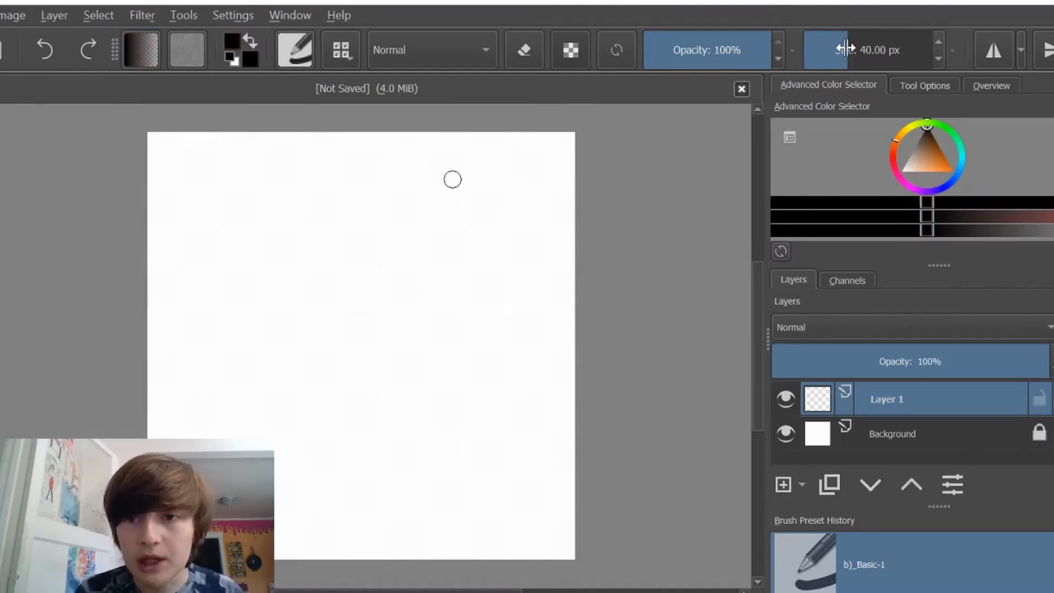
Reduce the brush size to 16.11 px
mouse_move(846, 48)
left_mouse_down()
mouse_move(833, 50)
mouse_move(822, 74)
left_mouse_up()
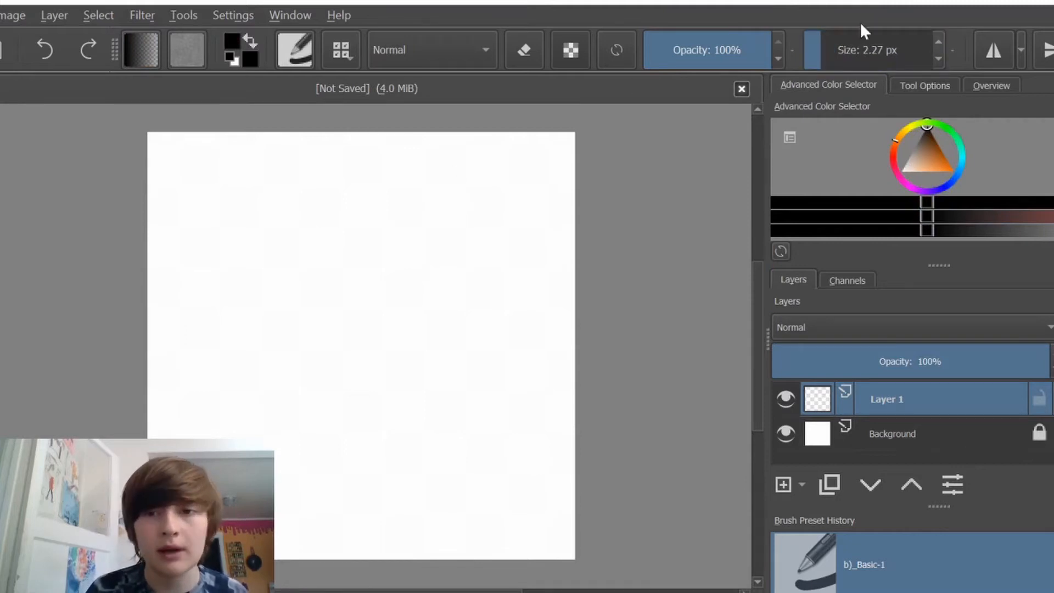
left_click(832, 65)
left_click(826, 65)
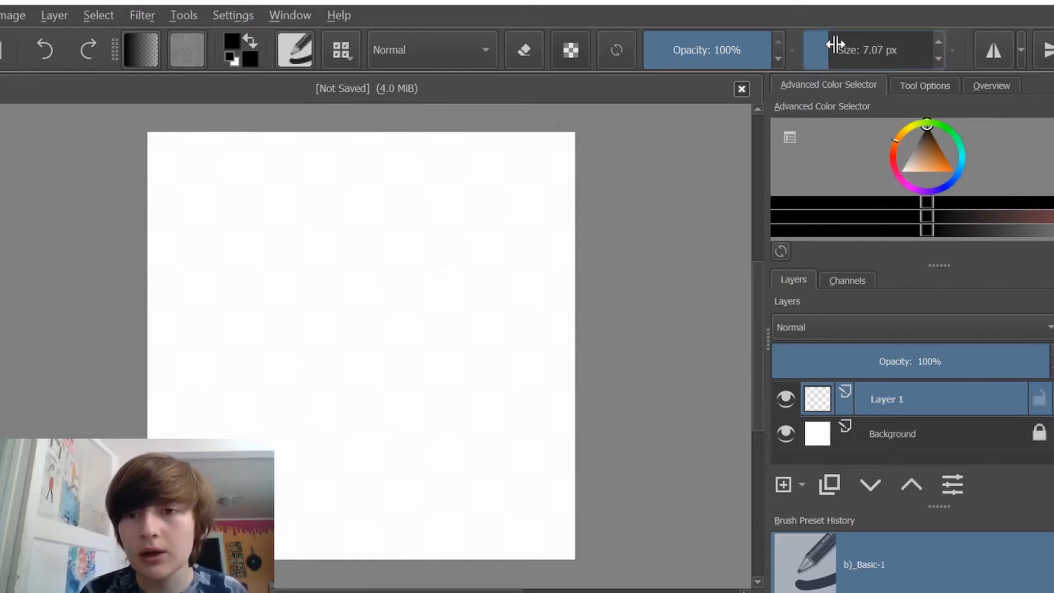
left_click(832, 44)
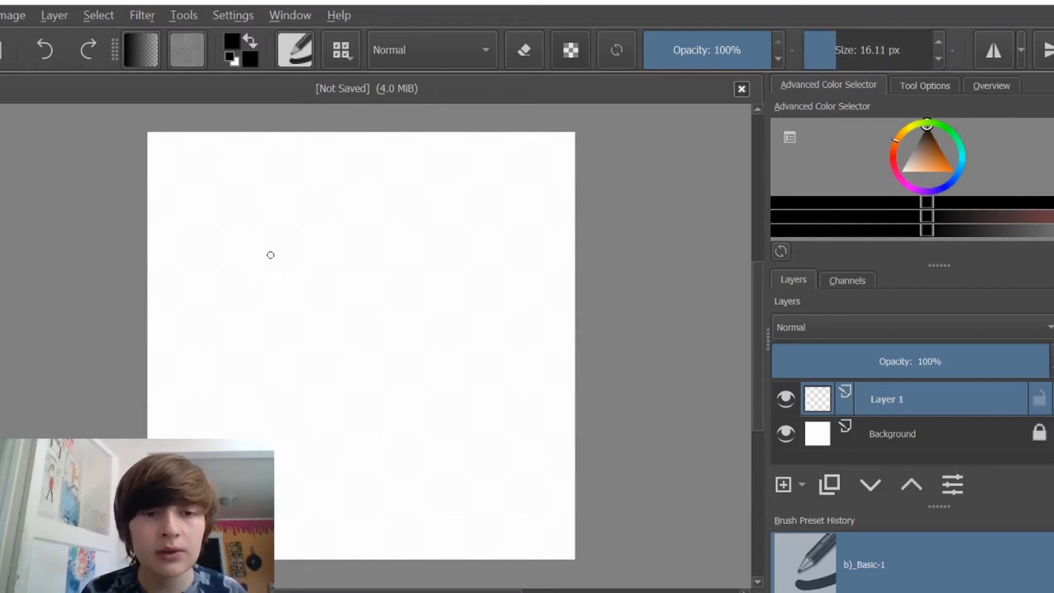
mouse_move(278, 256)
left_mouse_down()
mouse_move(273, 309)
mouse_move(304, 421)
mouse_move(325, 444)
mouse_move(432, 482)
mouse_move(431, 253)
left_mouse_up()
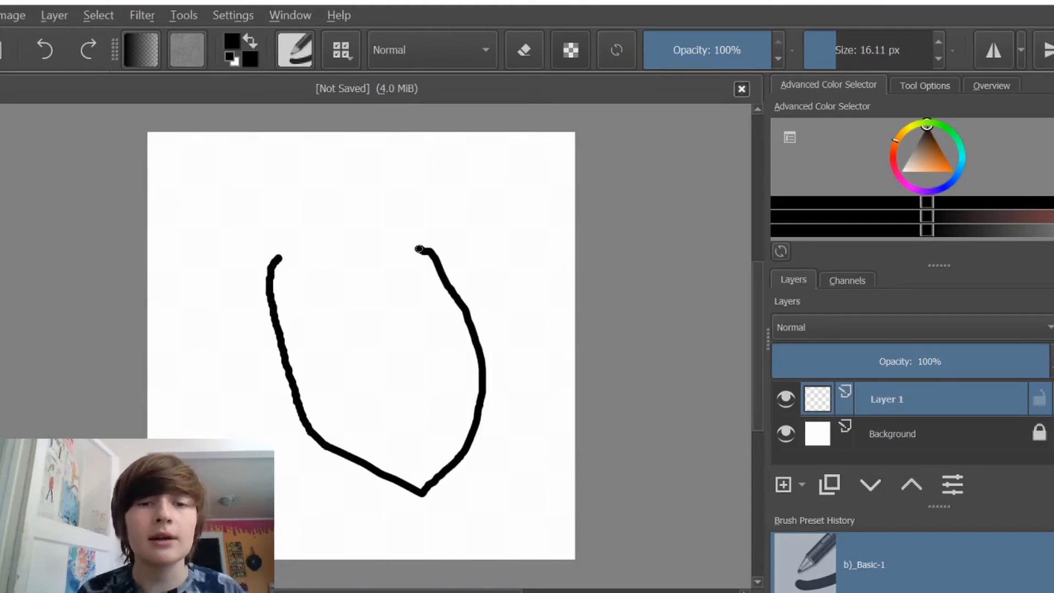
key("Delete")
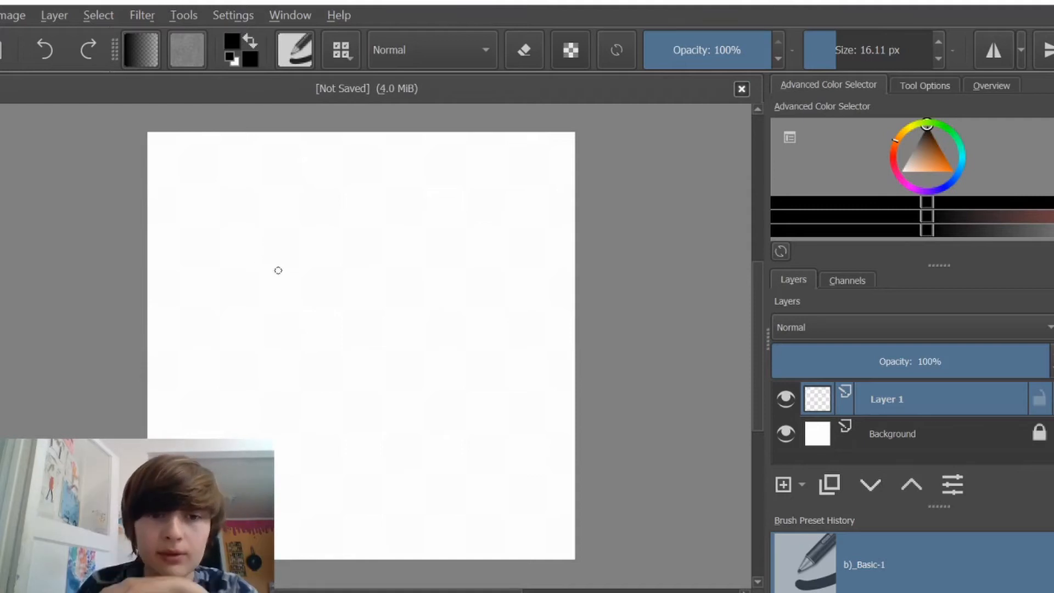
mouse_move(301, 268)
left_mouse_down()
mouse_move(275, 322)
mouse_move(269, 428)
mouse_move(293, 485)
left_mouse_up()
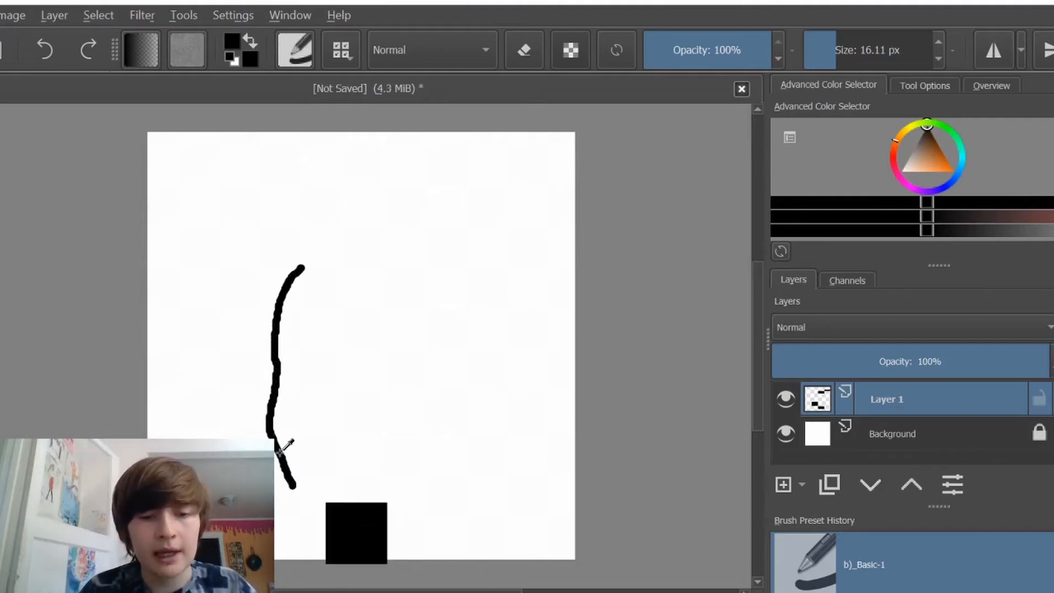
key("ctrl+z")
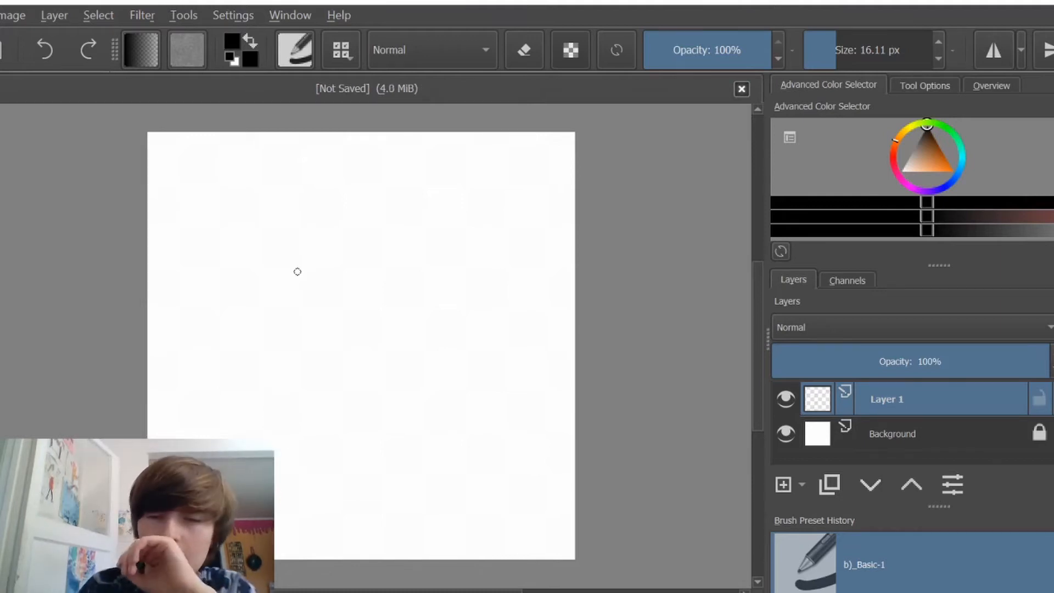
mouse_move(298, 271)
left_mouse_down()
mouse_move(270, 409)
mouse_move(322, 508)
mouse_move(388, 508)
mouse_move(407, 496)
mouse_move(440, 400)
mouse_move(575, 297)
left_mouse_up()
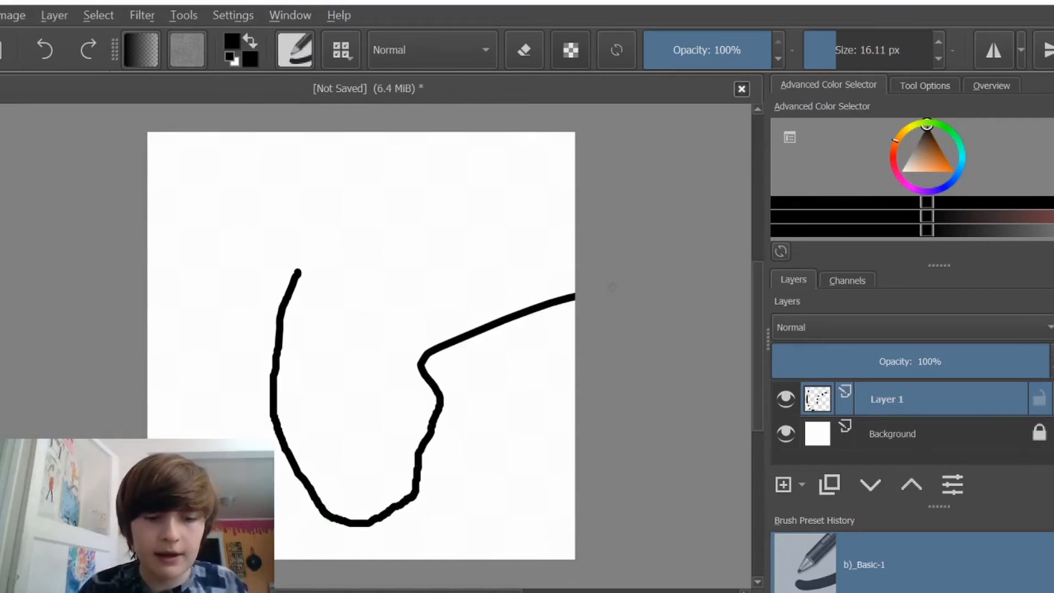
key("ctrl+z")
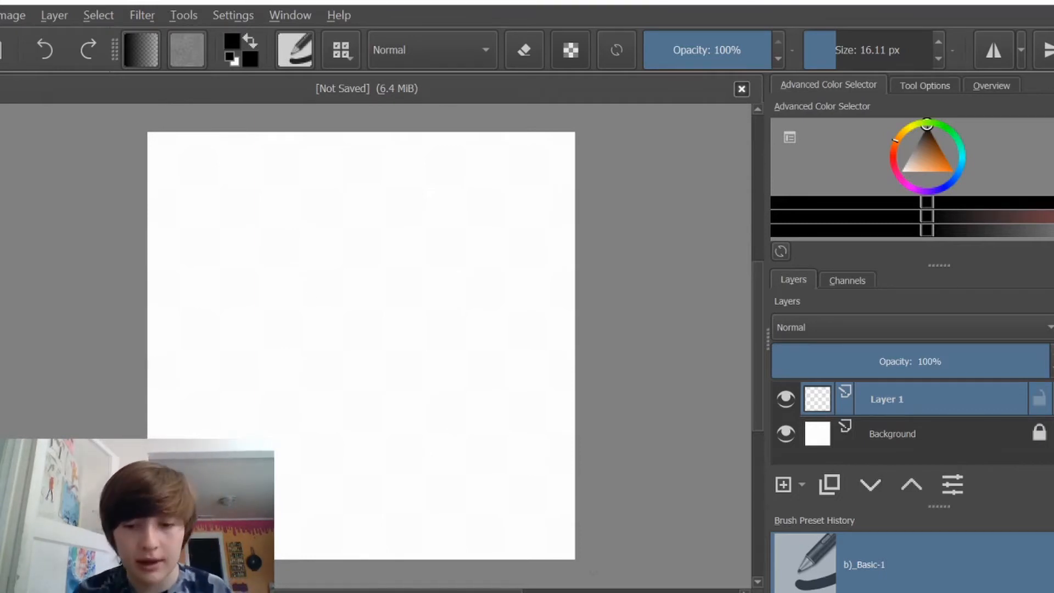
Draw a tall black oval outline on Layer 1 and smooth its lower right curve with a)_Eraser_Small and fresh brush strokes
mouse_move(296, 266)
left_mouse_down()
mouse_move(254, 436)
mouse_move(395, 248)
mouse_move(300, 264)
left_mouse_up()
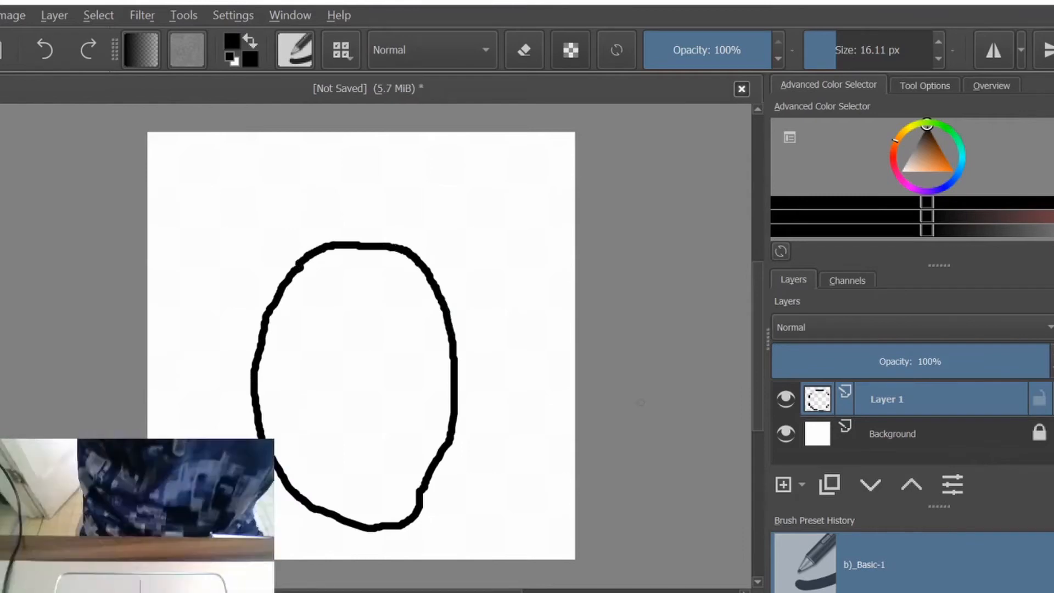
left_click(294, 50)
left_click(9, 227)
left_click_drag(454, 416, 424, 531)
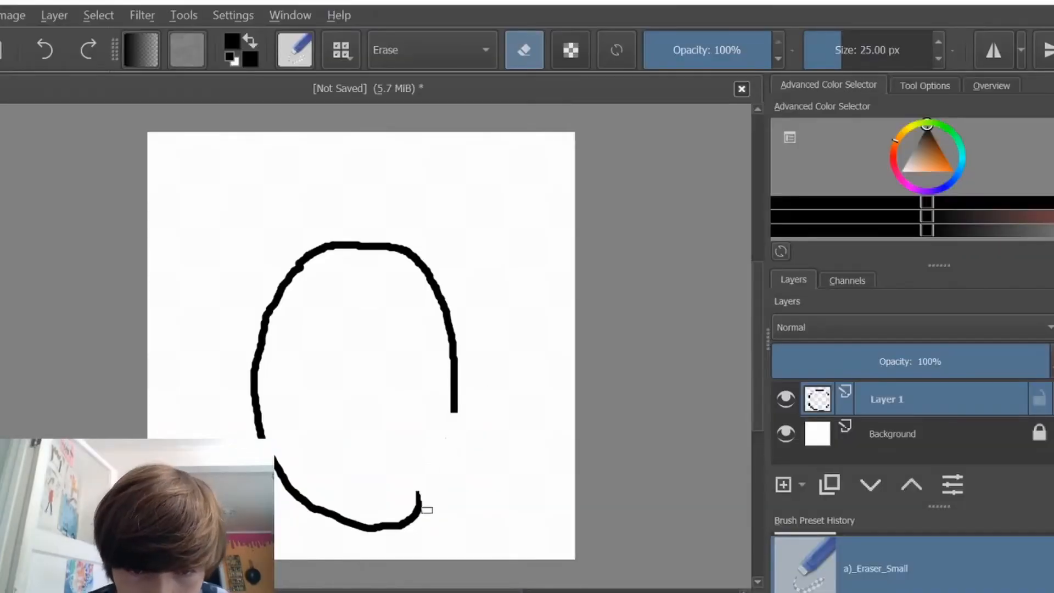
key("/")
mouse_move(455, 411)
left_mouse_down()
mouse_move(412, 527)
mouse_move(343, 529)
left_mouse_up()
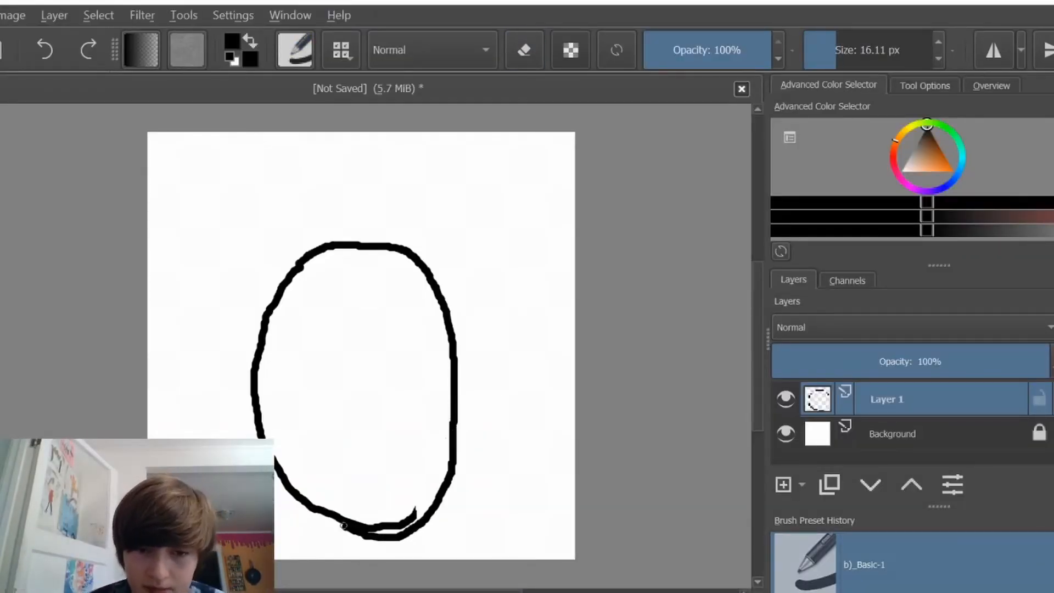
key("/")
mouse_move(420, 508)
left_mouse_down()
mouse_move(379, 528)
mouse_move(361, 519)
mouse_move(379, 534)
mouse_move(335, 509)
mouse_move(384, 535)
left_mouse_up()
key("/")
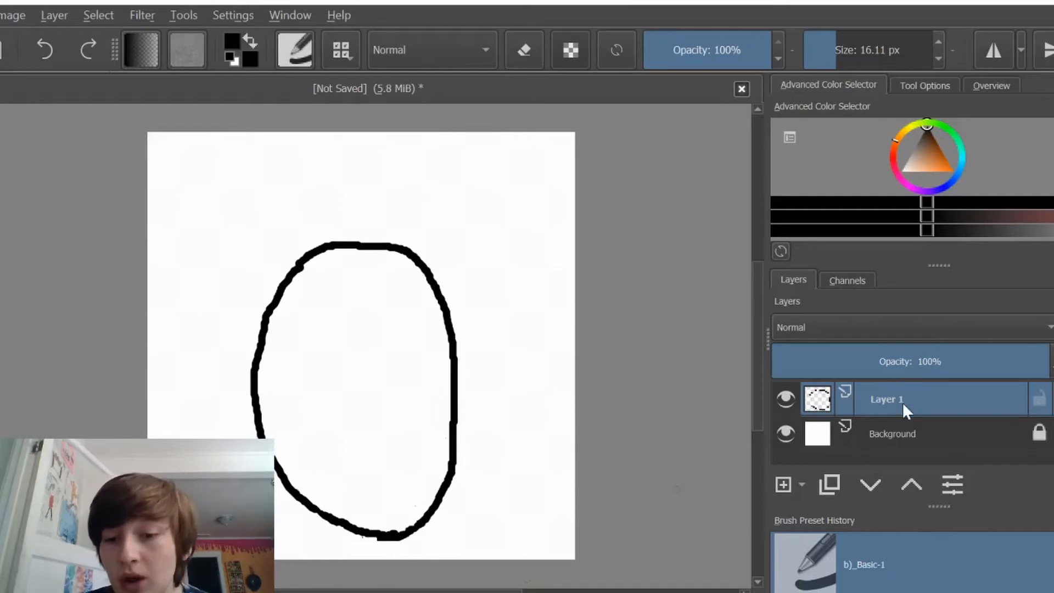
Add a new paint layer and set the brush to bright orange at 44.19 px
mouse_move(904, 398)
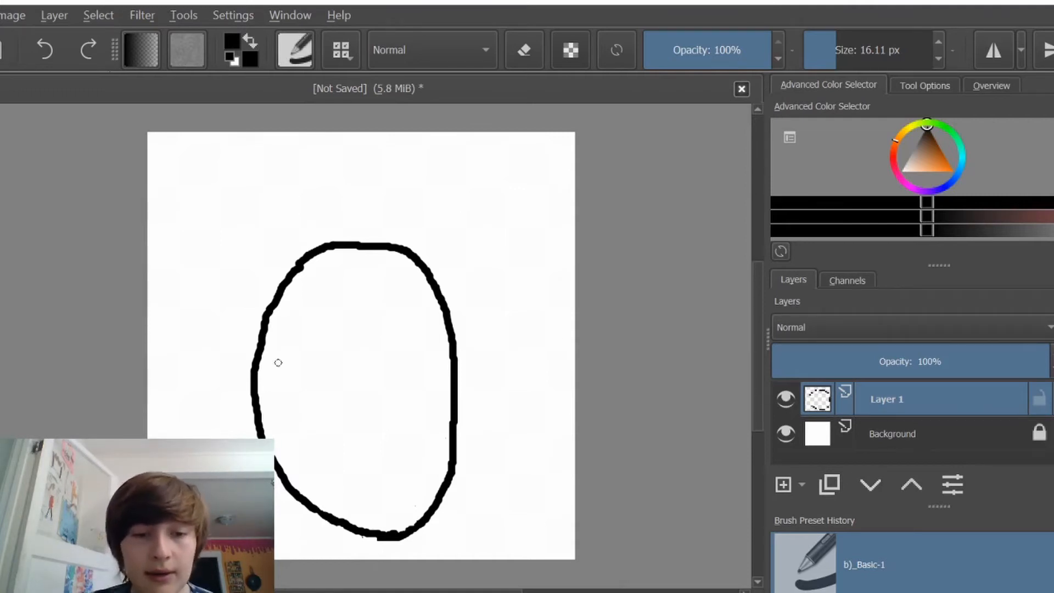
left_click(785, 482)
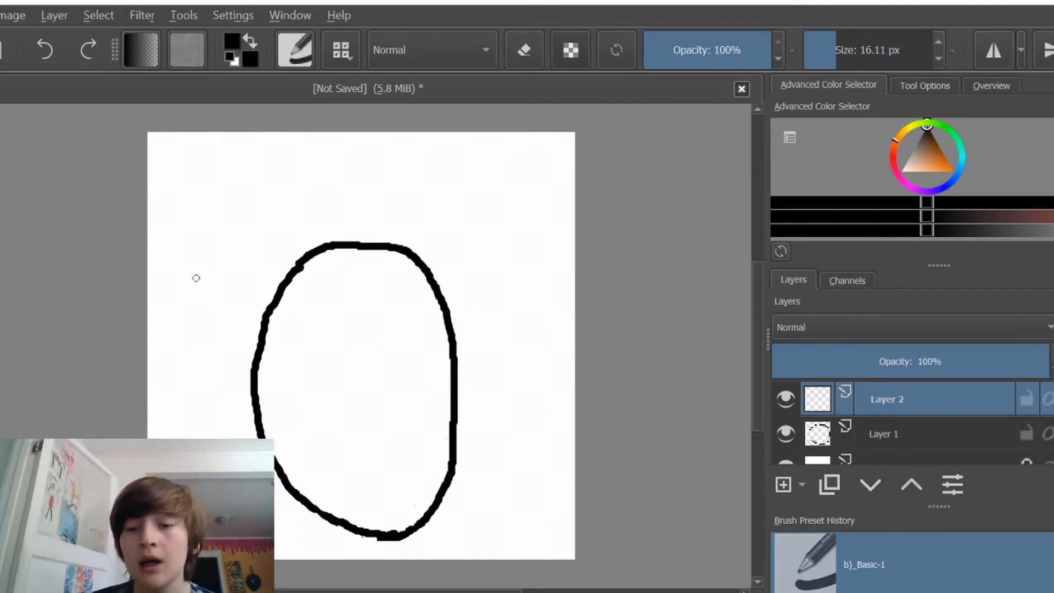
left_click_drag(928, 151, 952, 171)
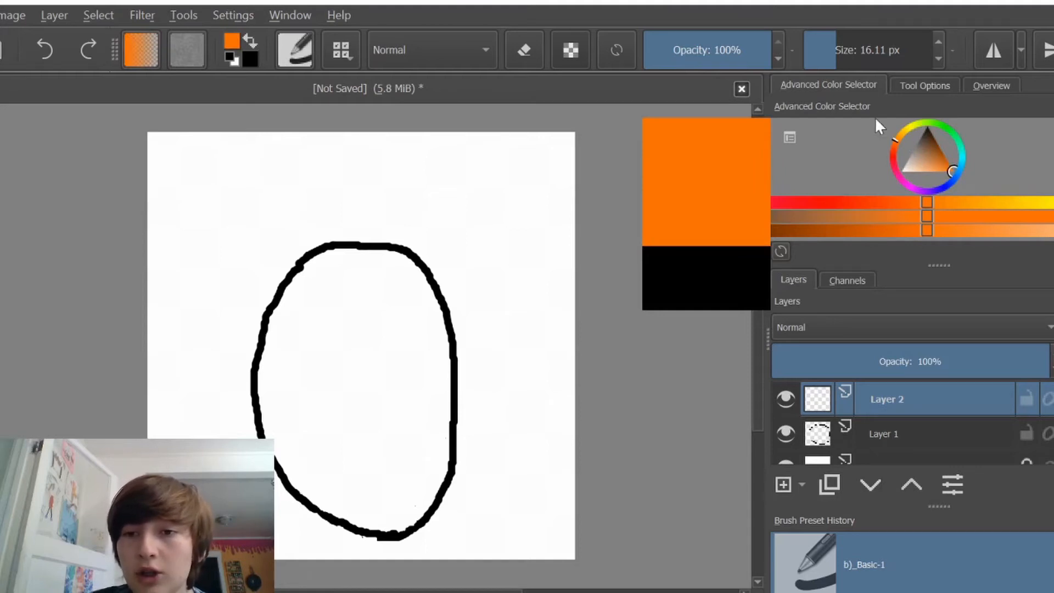
left_click_drag(840, 52, 848, 52)
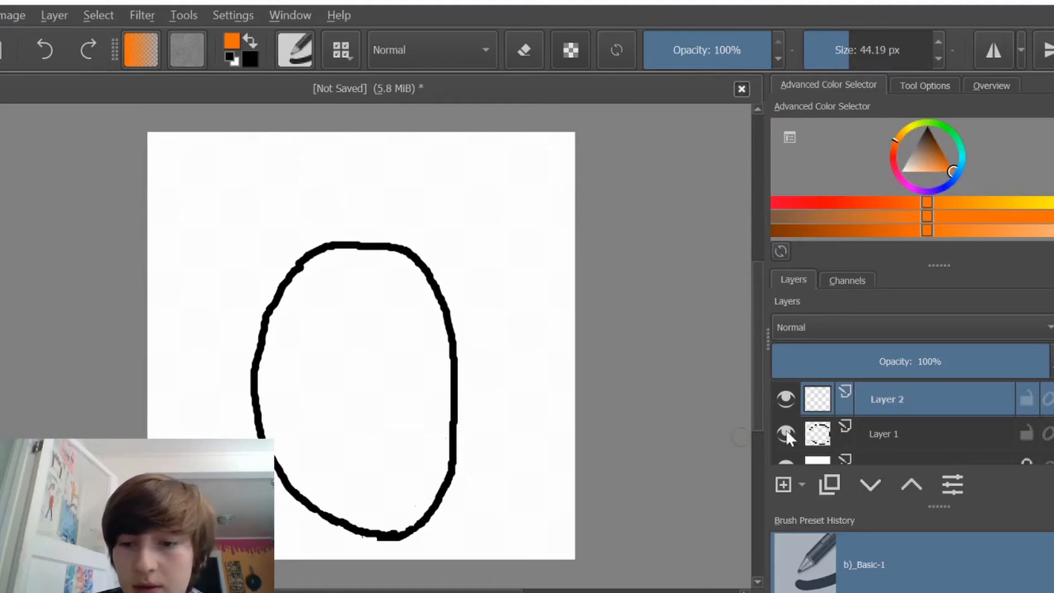
Move Layer 1 with the oval outline above the empty Layer 2
left_click_drag(917, 418, 927, 393)
left_click_drag(1016, 430, 897, 409)
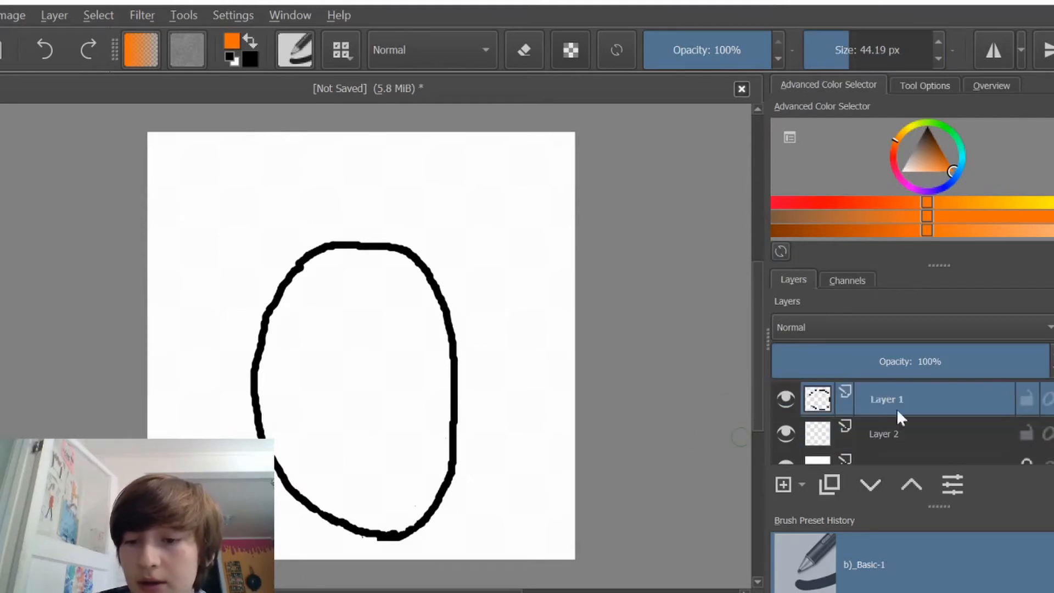
left_click(263, 386)
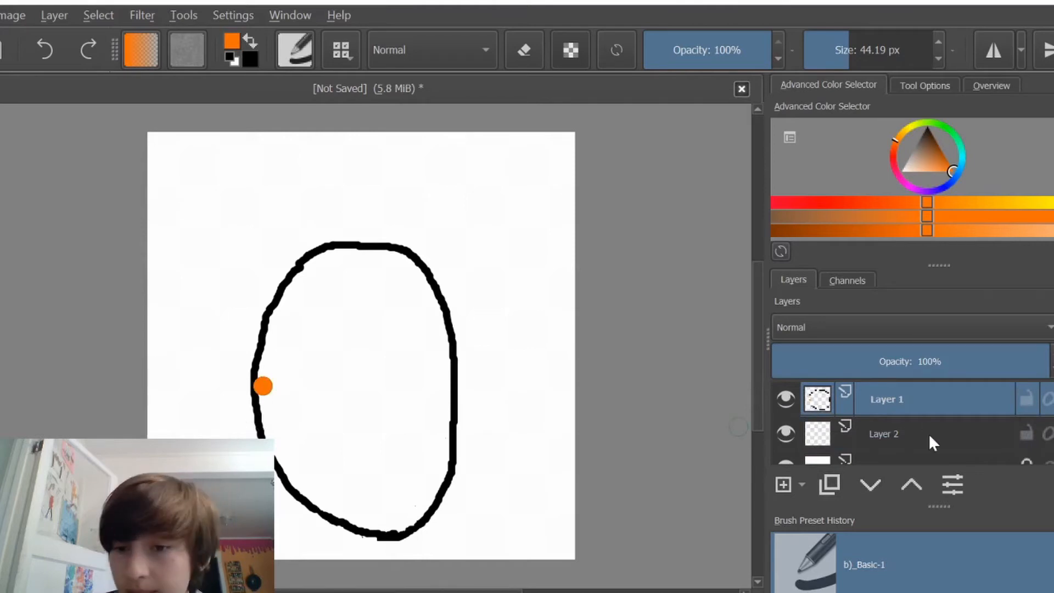
key("ctrl+z")
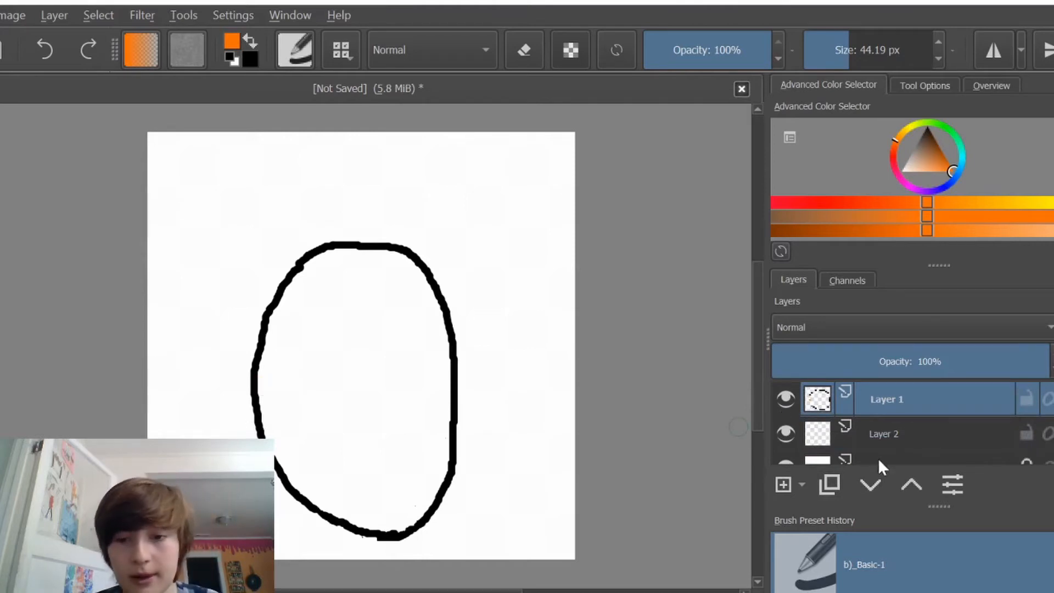
Paint an orange band on Layer 2 along the inner edge of the oval's upper half, from the left side over the top to the right
left_click(886, 436)
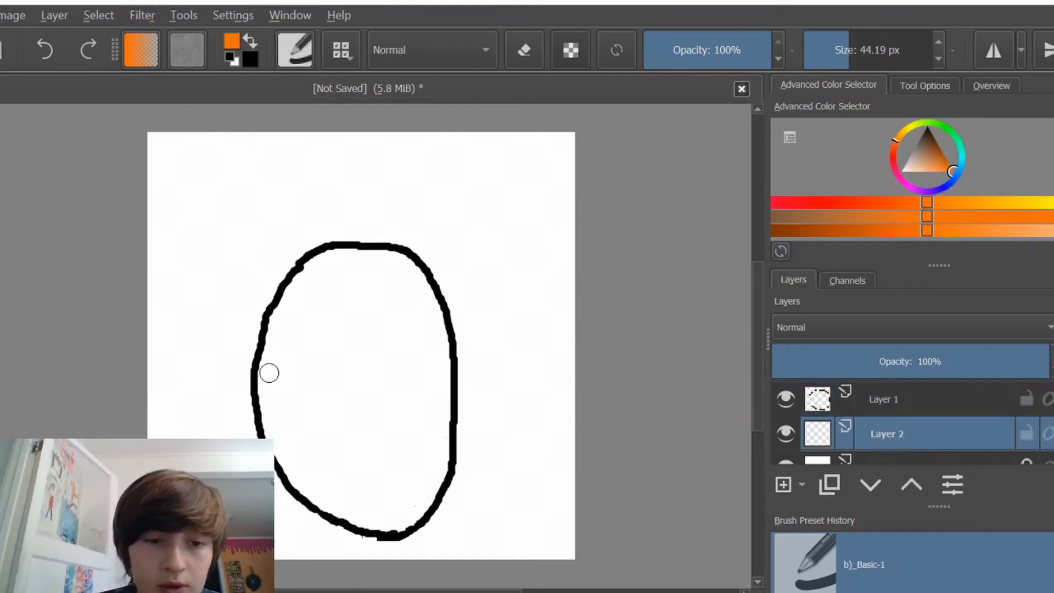
left_click_drag(261, 383, 265, 411)
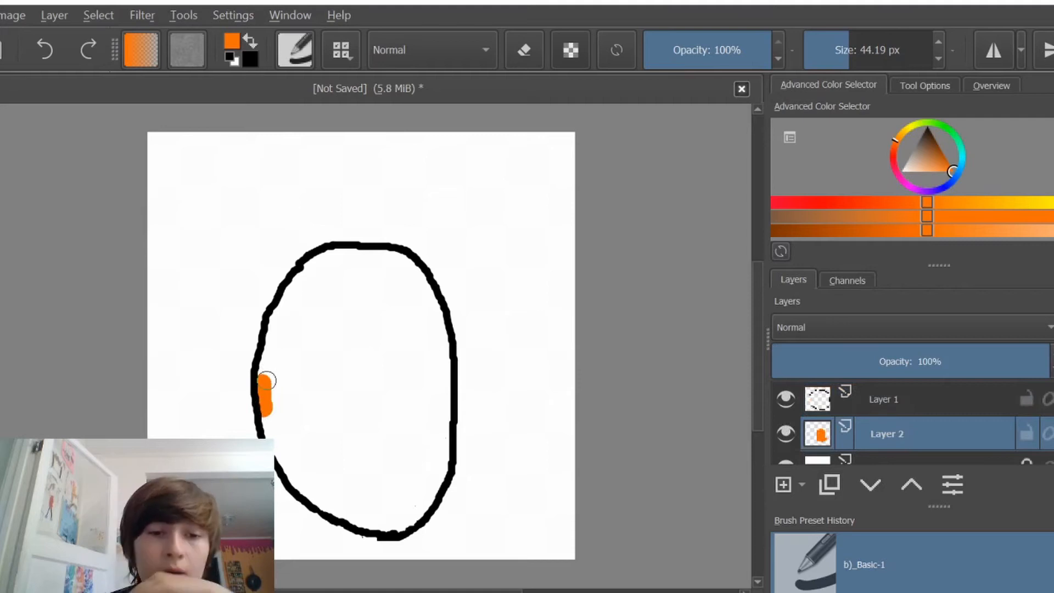
mouse_move(268, 380)
left_mouse_down()
mouse_move(275, 319)
mouse_move(310, 268)
mouse_move(325, 256)
mouse_move(399, 262)
left_mouse_up()
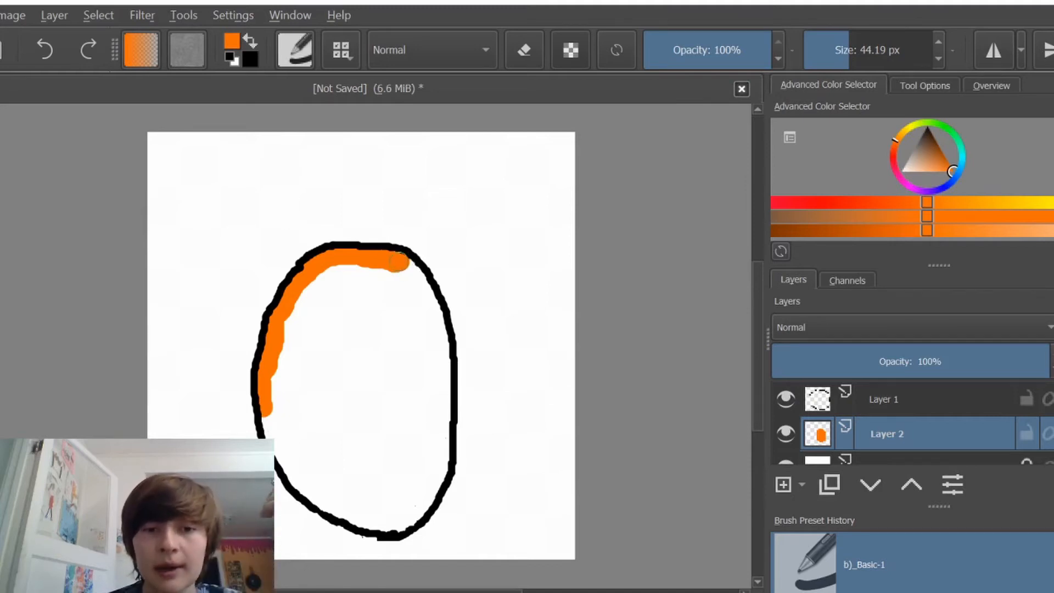
mouse_move(403, 261)
left_mouse_down()
mouse_move(423, 275)
mouse_move(440, 325)
left_mouse_up()
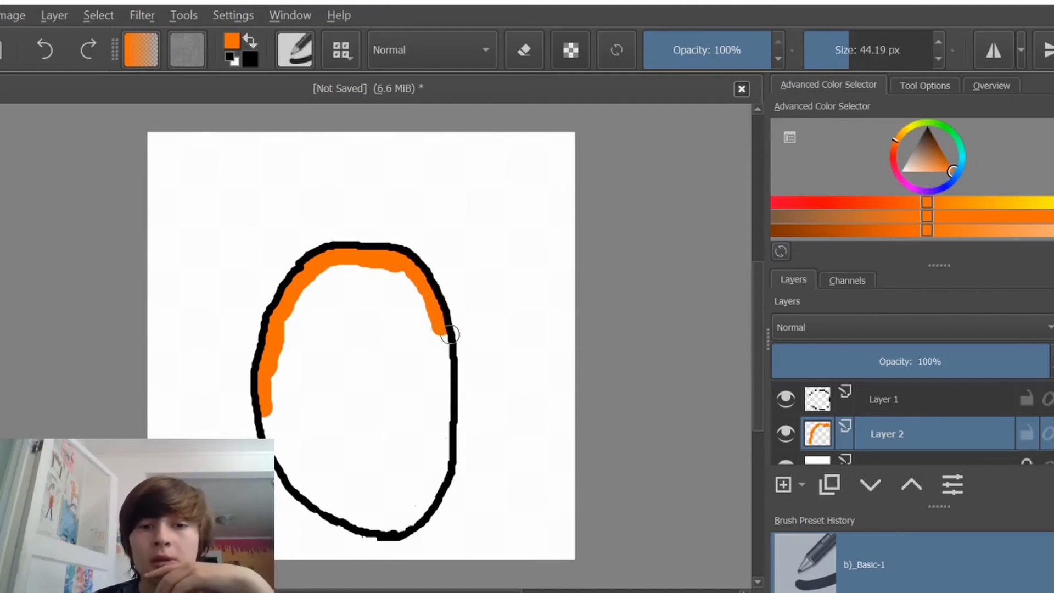
left_click_drag(441, 331, 454, 400)
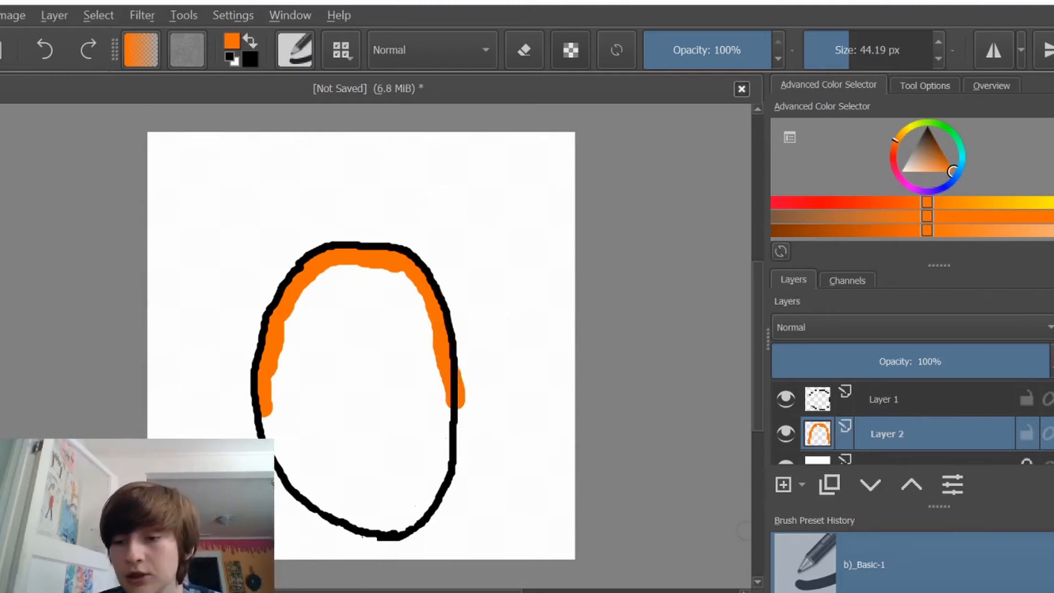
Erase the orange paint spilling outside the oval's right edge on Layer 2 with a)_Eraser_Small
scroll(913, 562, "down", 2)
scroll(878, 562, "down", 1)
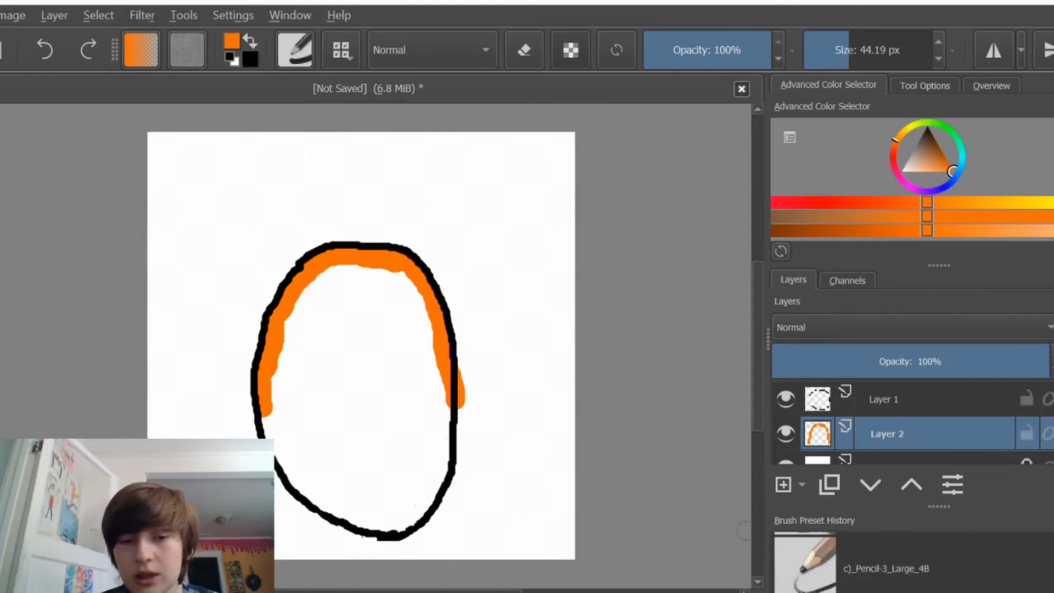
scroll(878, 563, "down", 1)
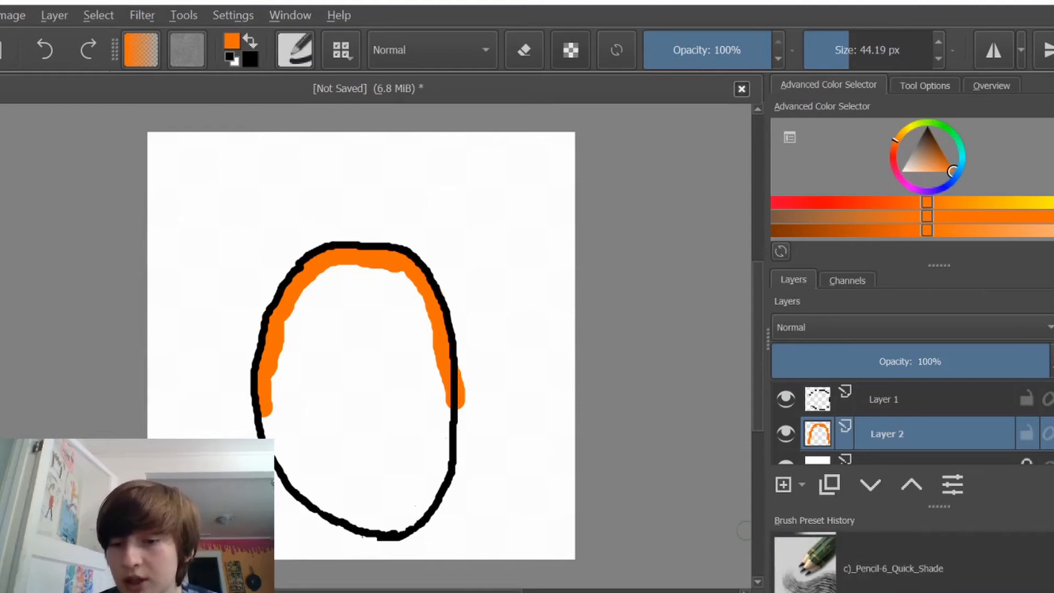
scroll(879, 563, "up", 2)
scroll(878, 563, "down", 2)
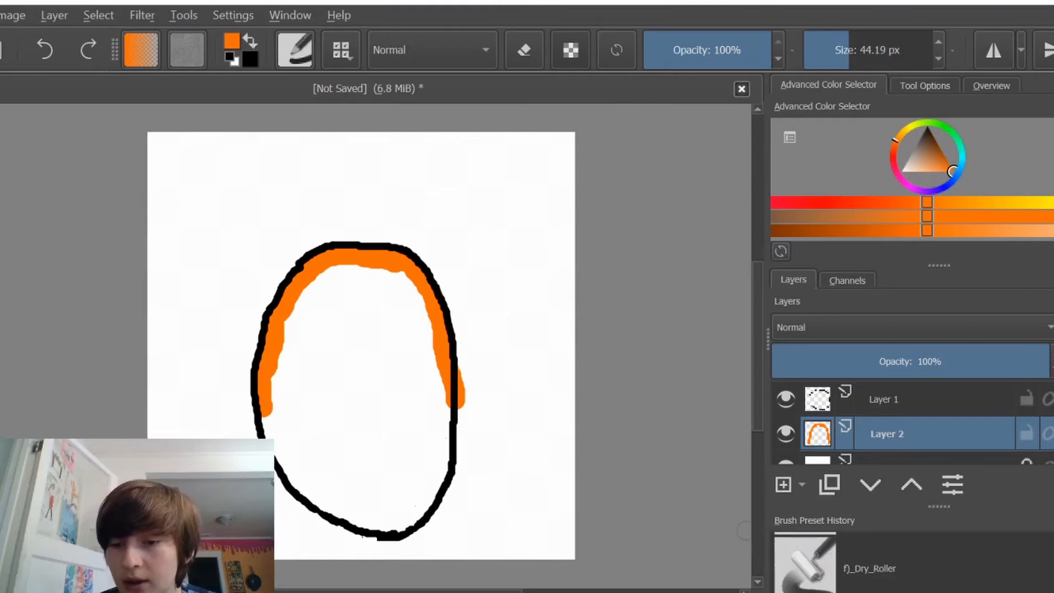
scroll(879, 565, "up", 5)
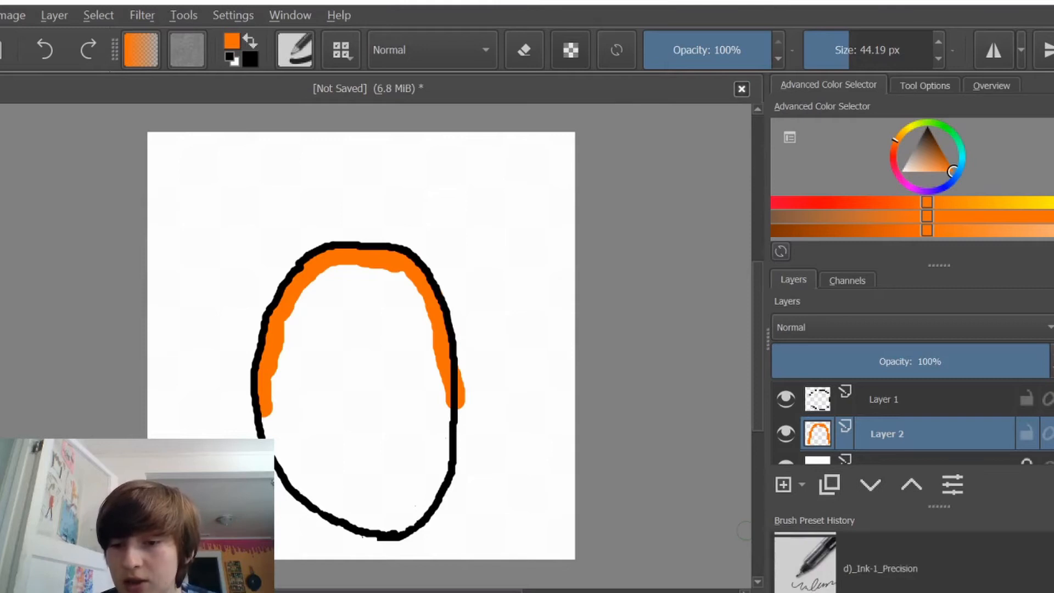
left_click(995, 581)
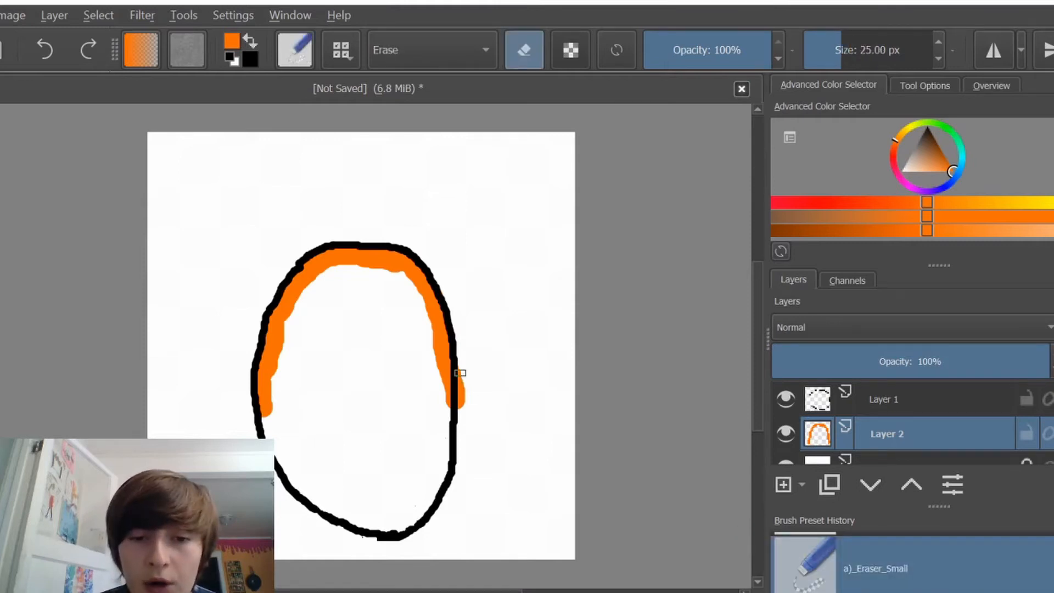
left_click_drag(459, 363, 461, 418)
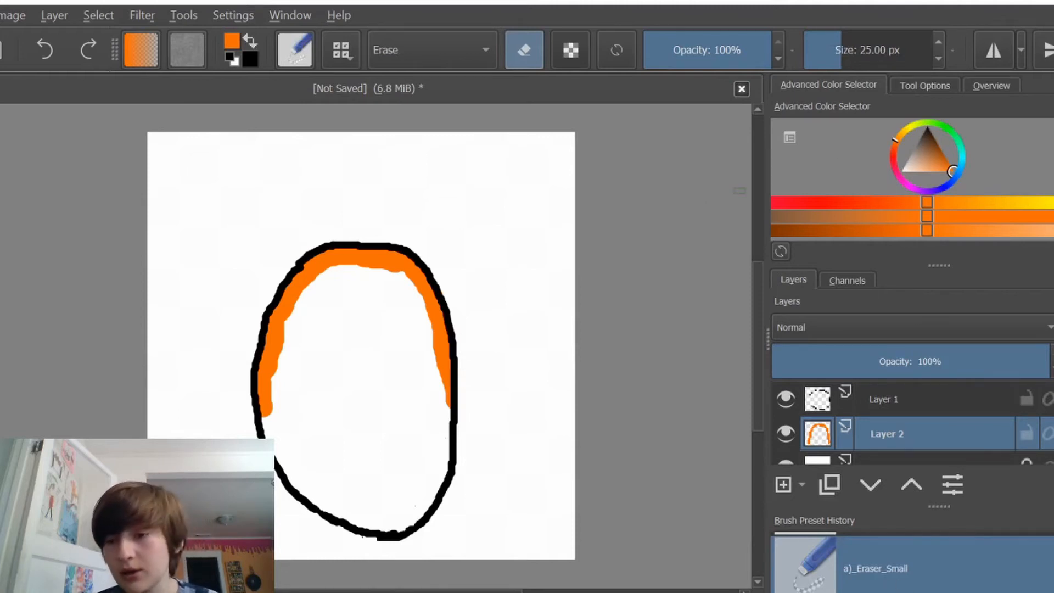
Fill the oval's upper half with orange and its lower half with bright yellow on Layer 2, using the b)_Basic-1 brush
scroll(911, 562, "down", 3)
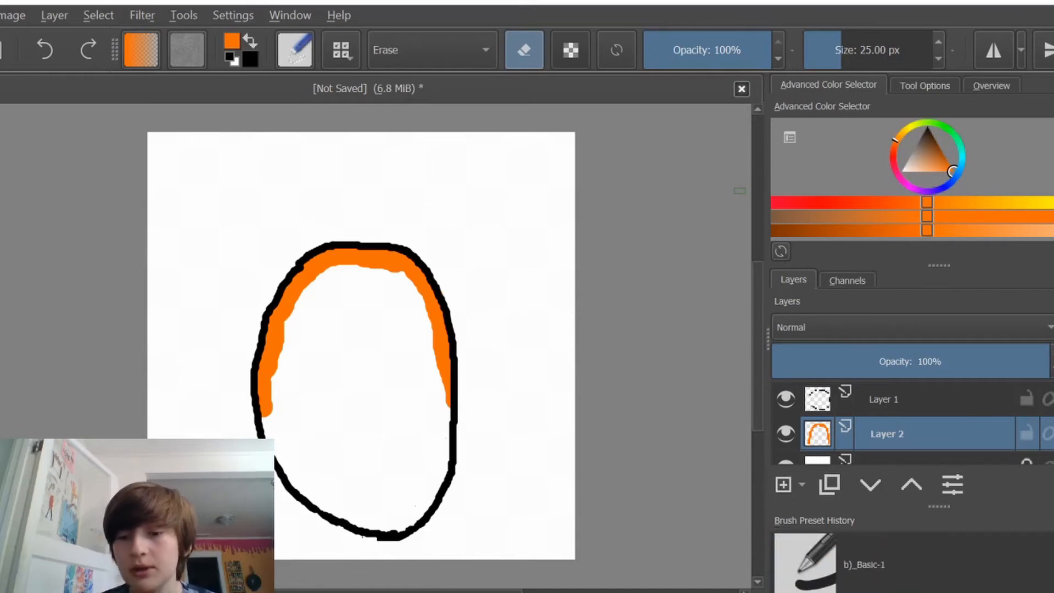
left_click(1022, 573)
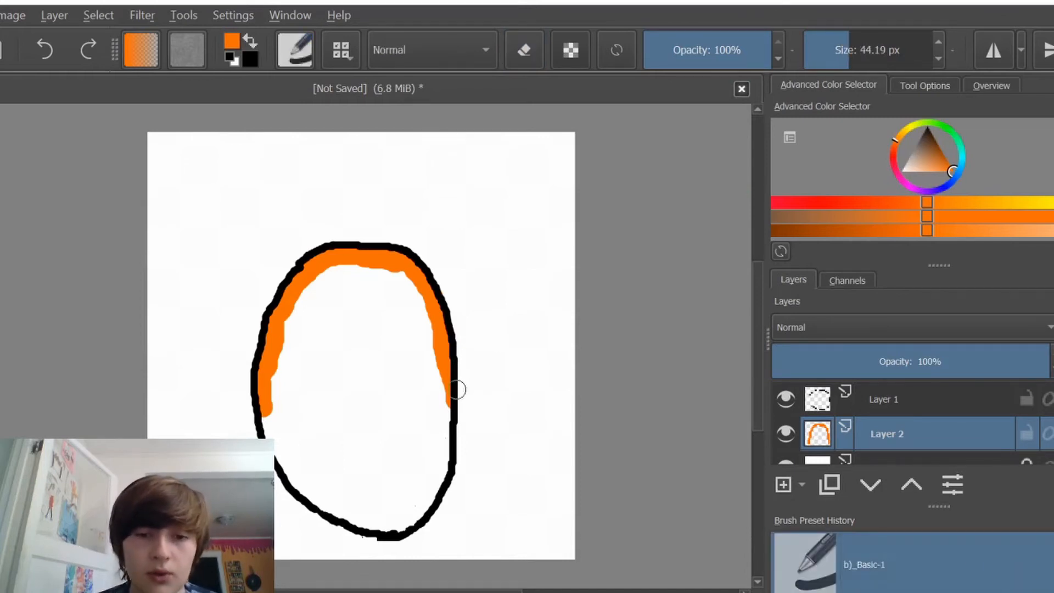
left_click_drag(440, 379, 442, 410)
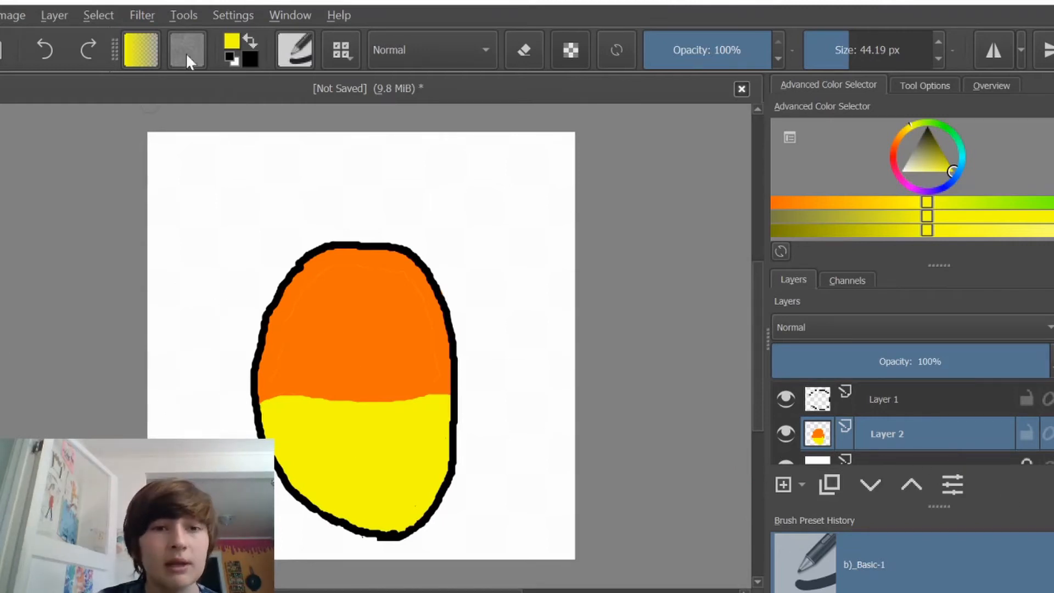
Choose the k)_Blender_Basic preset and smudge across the middle of the orange and yellow boundary
left_click(294, 50)
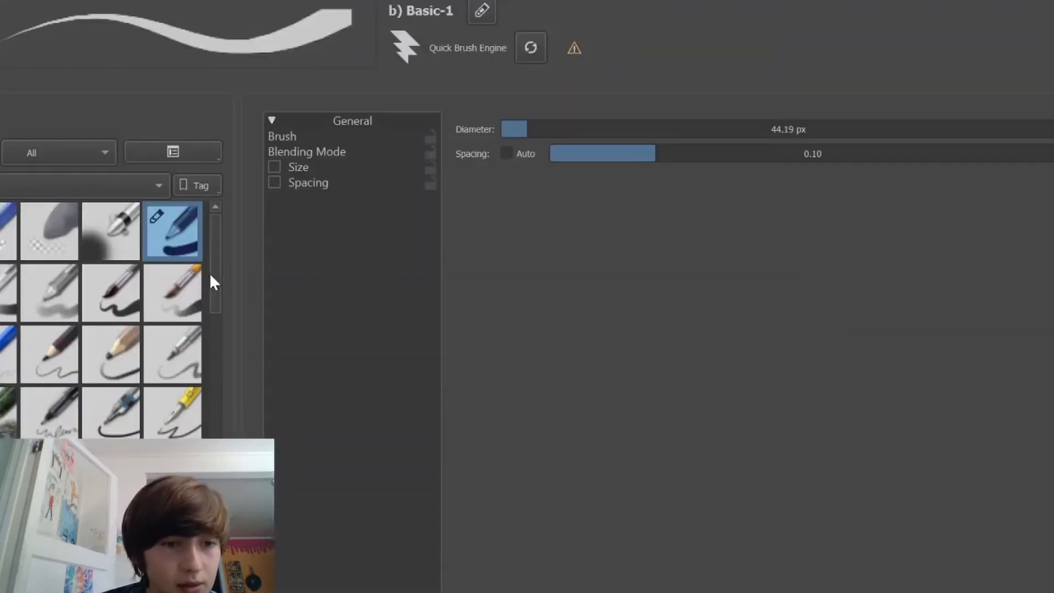
left_click_drag(218, 259, 213, 397)
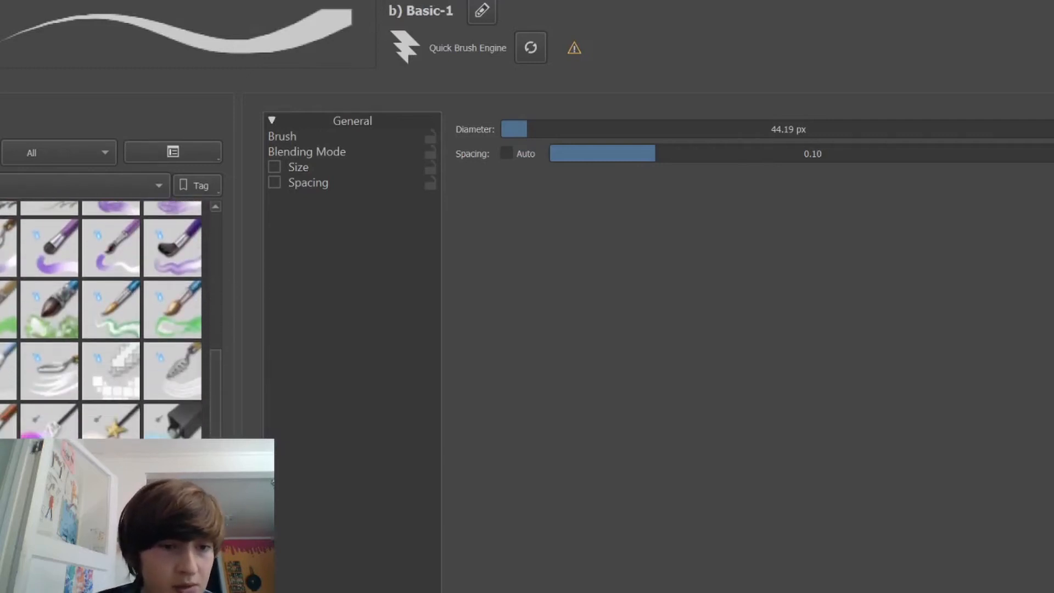
left_click(5, 371)
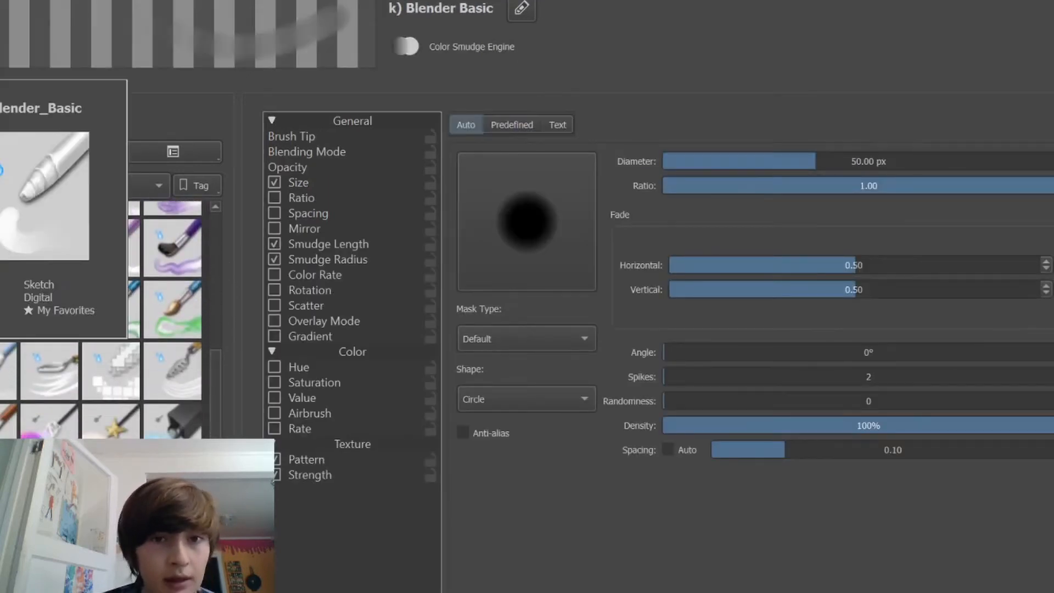
key("Escape")
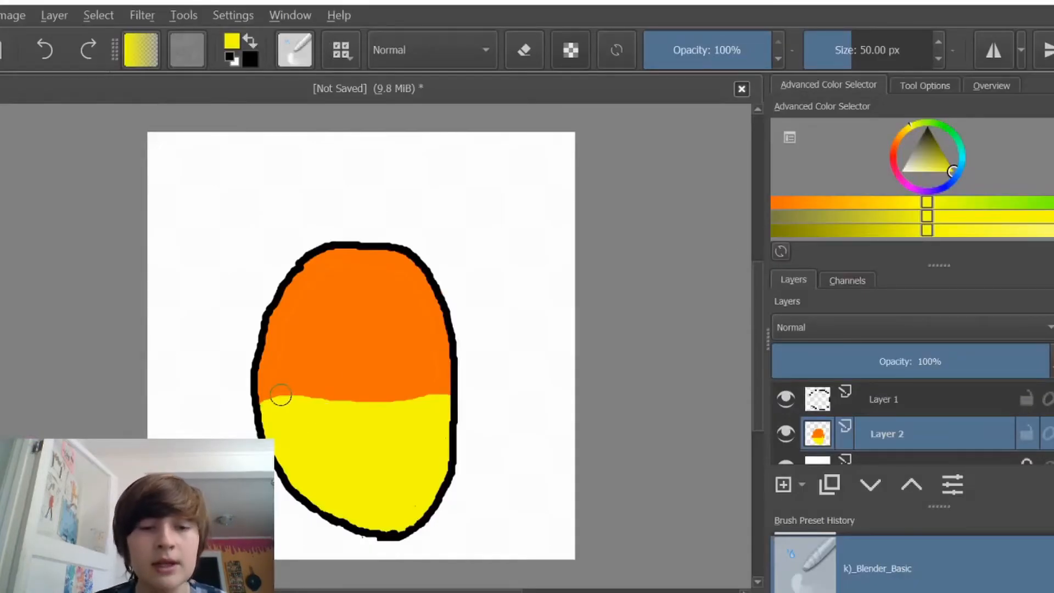
mouse_move(291, 413)
left_mouse_down()
mouse_move(291, 379)
mouse_move(324, 356)
mouse_move(301, 325)
mouse_move(373, 345)
mouse_move(377, 400)
mouse_move(339, 368)
mouse_move(407, 404)
left_mouse_up()
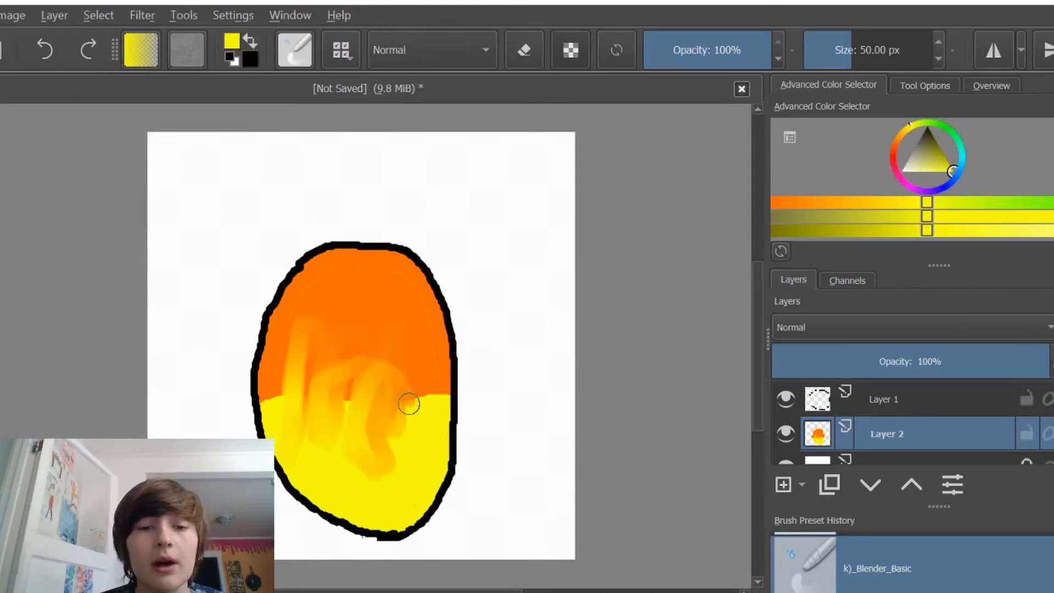
Enlarge the blender brush to 76.36 px and blend the orange and yellow into a soft gradient across the whole oval
left_click_drag(842, 60, 860, 53)
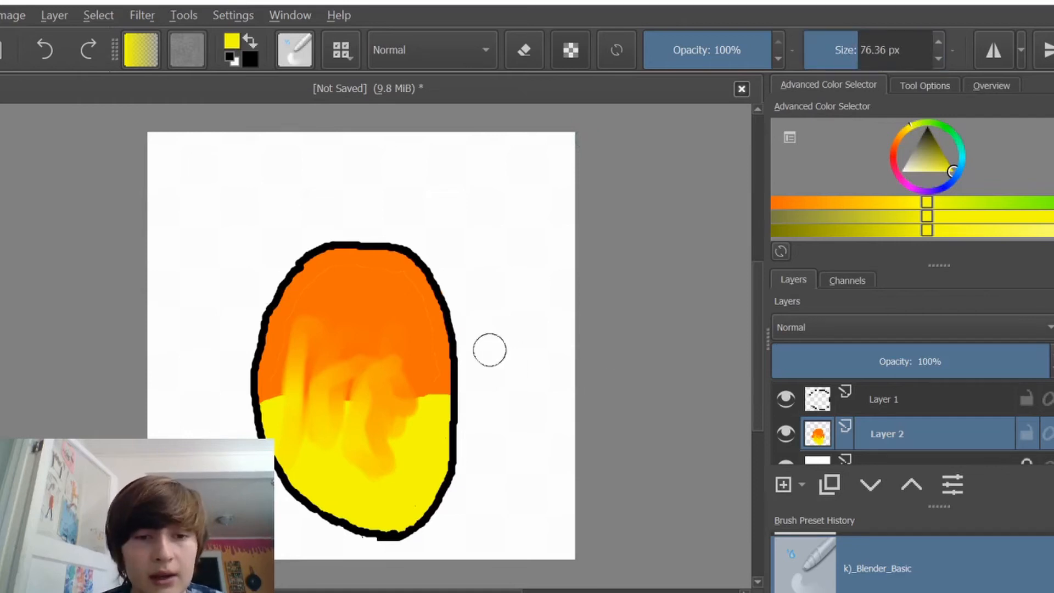
mouse_move(313, 291)
left_mouse_down()
mouse_move(289, 382)
mouse_move(300, 442)
mouse_move(283, 456)
mouse_move(310, 431)
mouse_move(307, 445)
mouse_move(327, 371)
mouse_move(318, 422)
mouse_move(315, 378)
mouse_move(381, 442)
mouse_move(349, 428)
mouse_move(421, 400)
mouse_move(431, 378)
mouse_move(436, 416)
mouse_move(437, 386)
mouse_move(413, 420)
mouse_move(412, 411)
mouse_move(420, 404)
mouse_move(427, 417)
mouse_move(399, 405)
mouse_move(422, 360)
mouse_move(406, 393)
mouse_move(371, 325)
mouse_move(375, 347)
mouse_move(300, 362)
mouse_move(312, 405)
mouse_move(353, 319)
mouse_move(313, 348)
left_mouse_up()
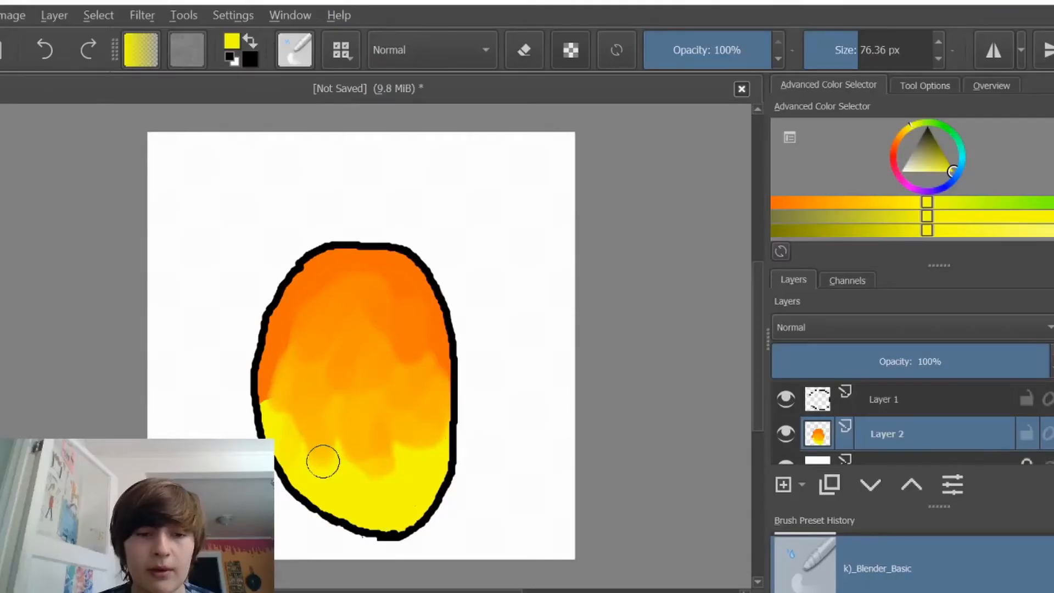
left_click_drag(322, 461, 381, 292)
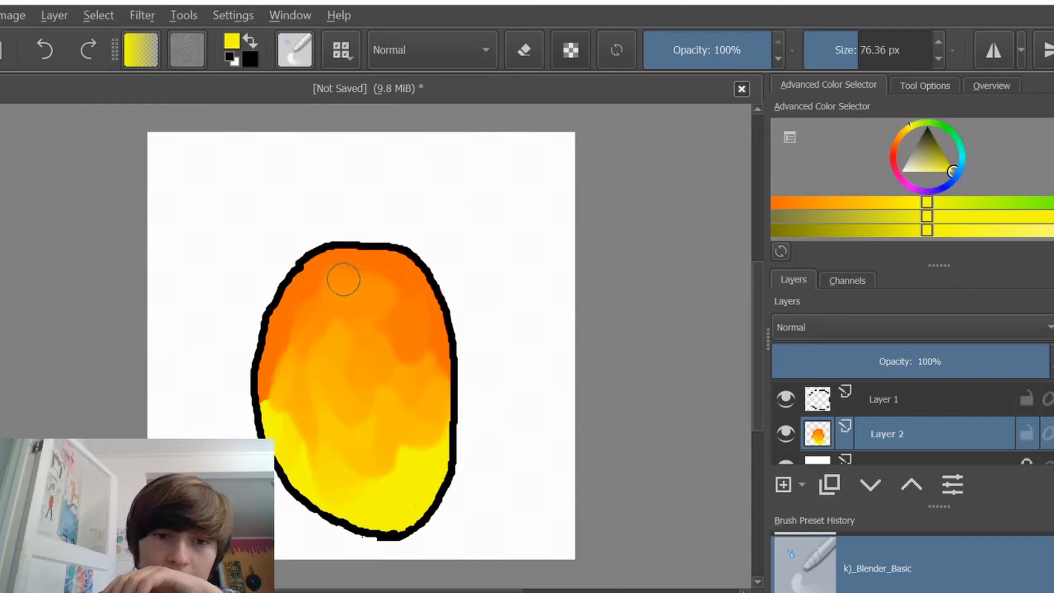
left_click_drag(343, 280, 400, 322)
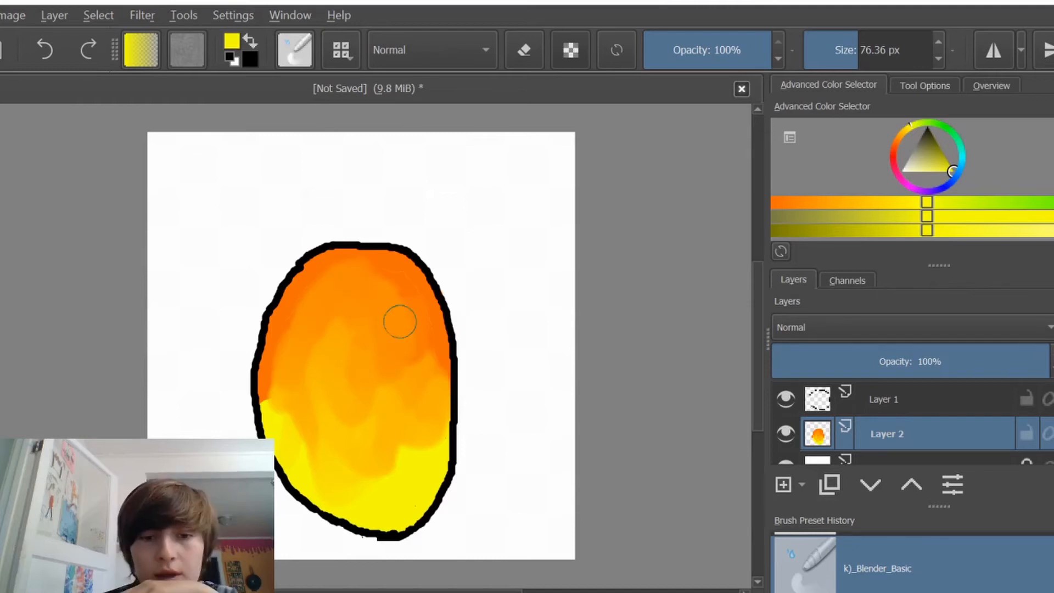
mouse_move(400, 322)
left_mouse_down()
mouse_move(419, 416)
mouse_move(406, 482)
mouse_move(399, 474)
left_mouse_up()
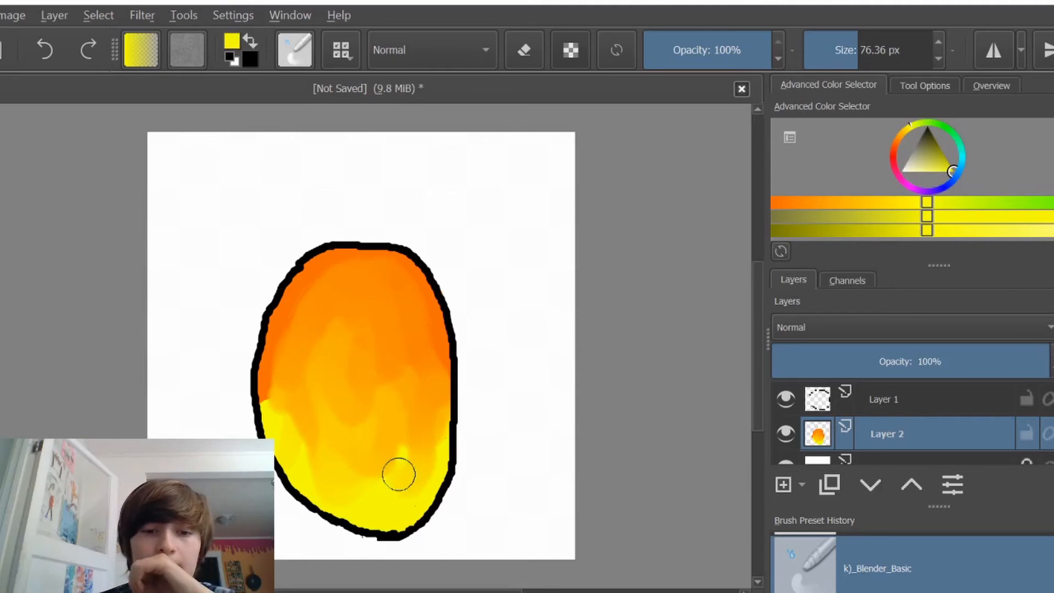
mouse_move(399, 474)
left_mouse_down()
mouse_move(336, 303)
mouse_move(343, 393)
mouse_move(378, 287)
left_mouse_up()
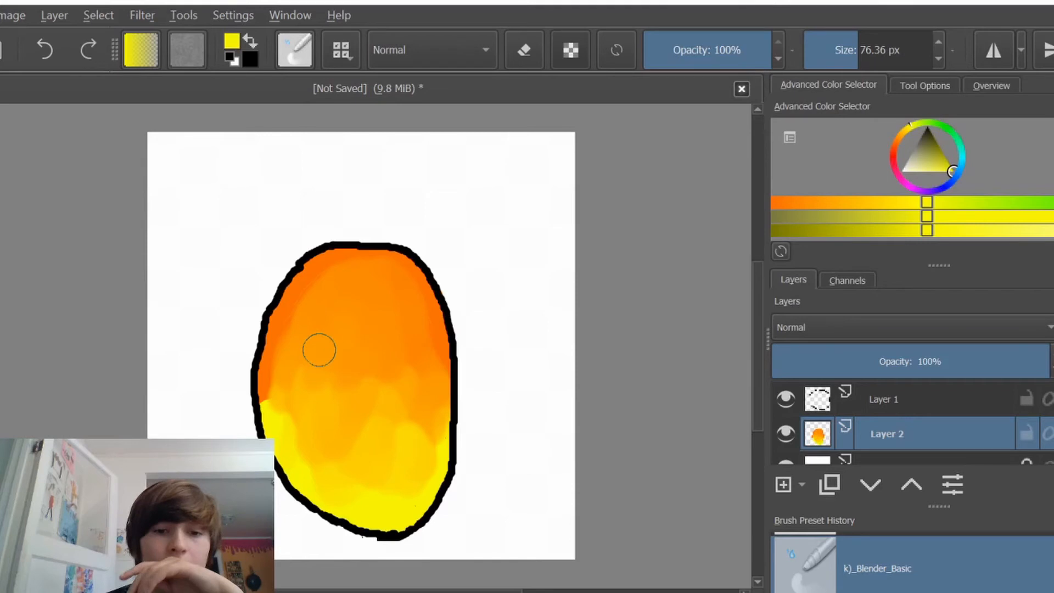
mouse_move(319, 350)
left_mouse_down()
mouse_move(290, 325)
mouse_move(301, 305)
mouse_move(284, 334)
left_mouse_up()
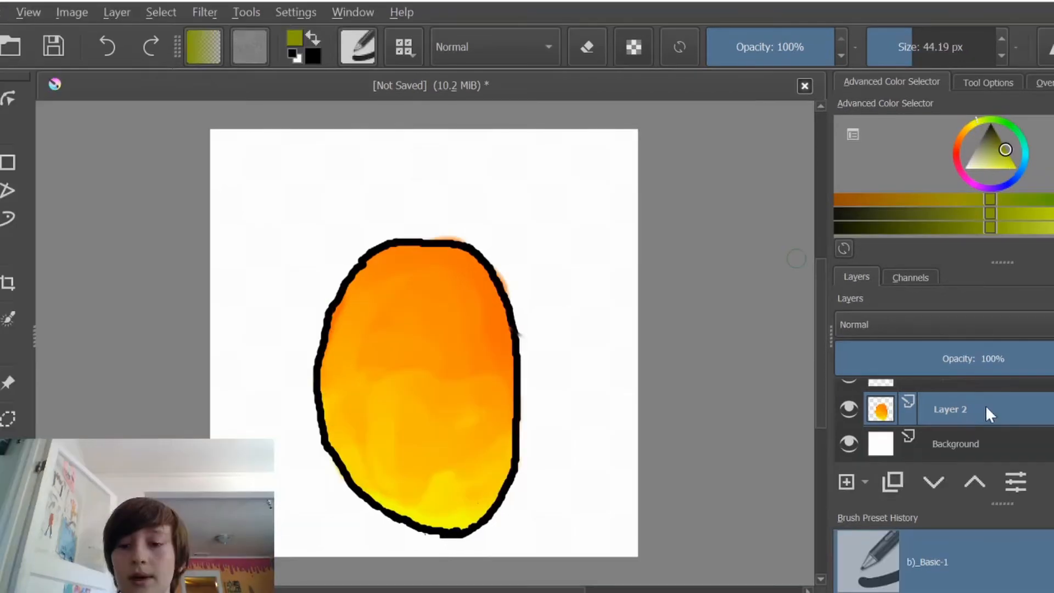
Make Layer 4 active and set the b)_Basic-1 brush to a slightly brighter olive green at 14.25 px
scroll(1023, 394, "up", 3)
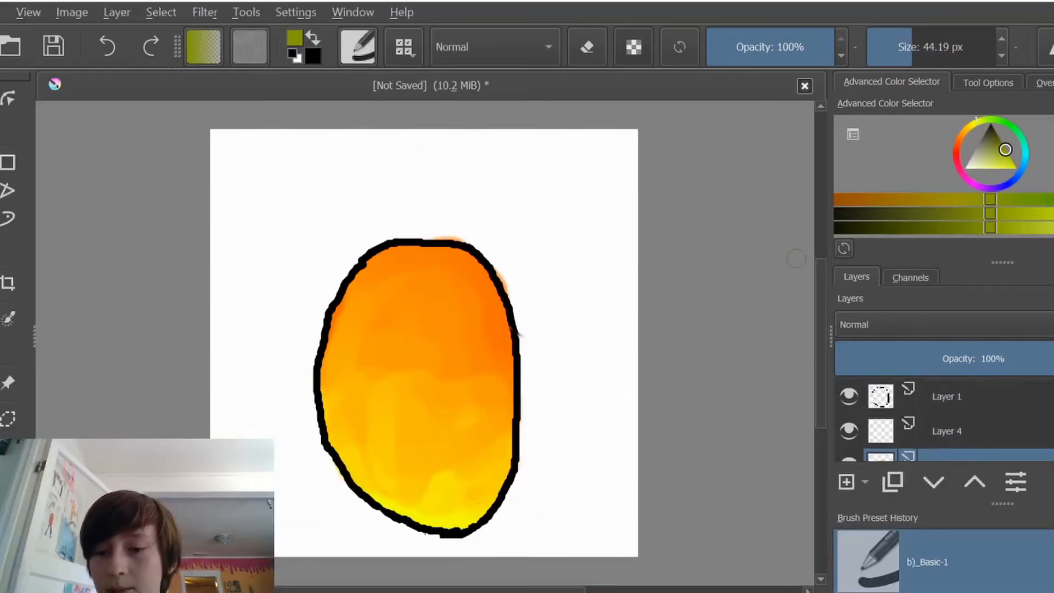
left_click(1022, 393)
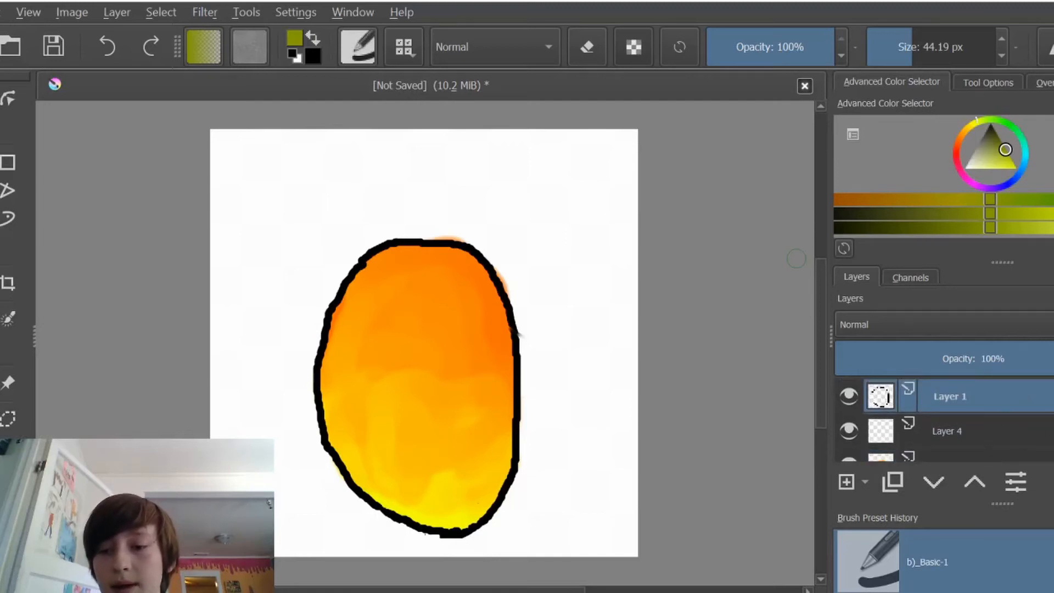
scroll(958, 419, "down", 3)
left_click(992, 402)
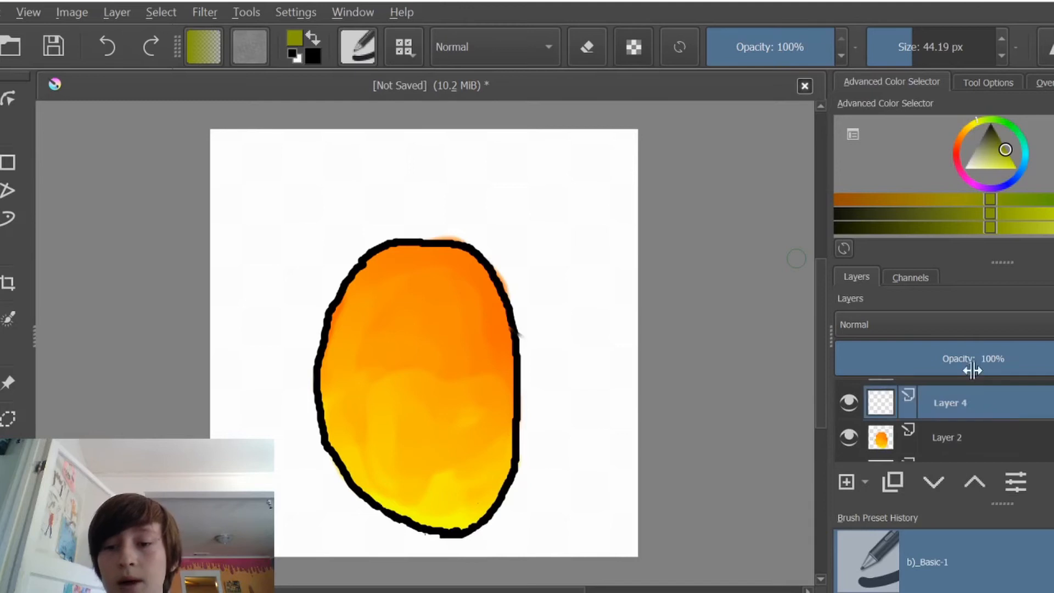
left_click_drag(1004, 153, 1026, 154)
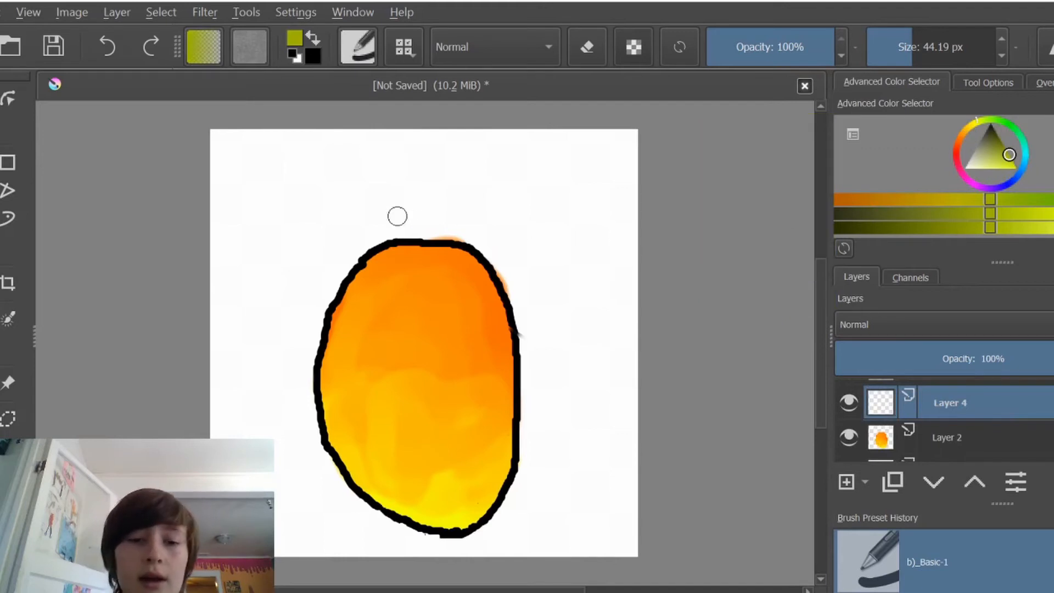
left_click_drag(909, 50, 898, 57)
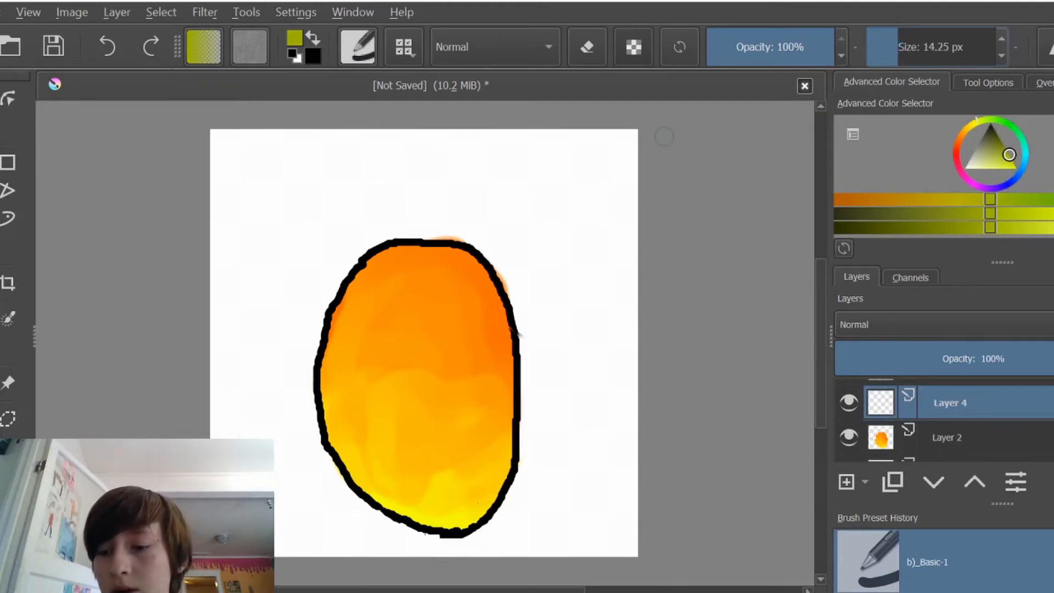
scroll(944, 561, "down", 2)
scroll(944, 561, "up", 2)
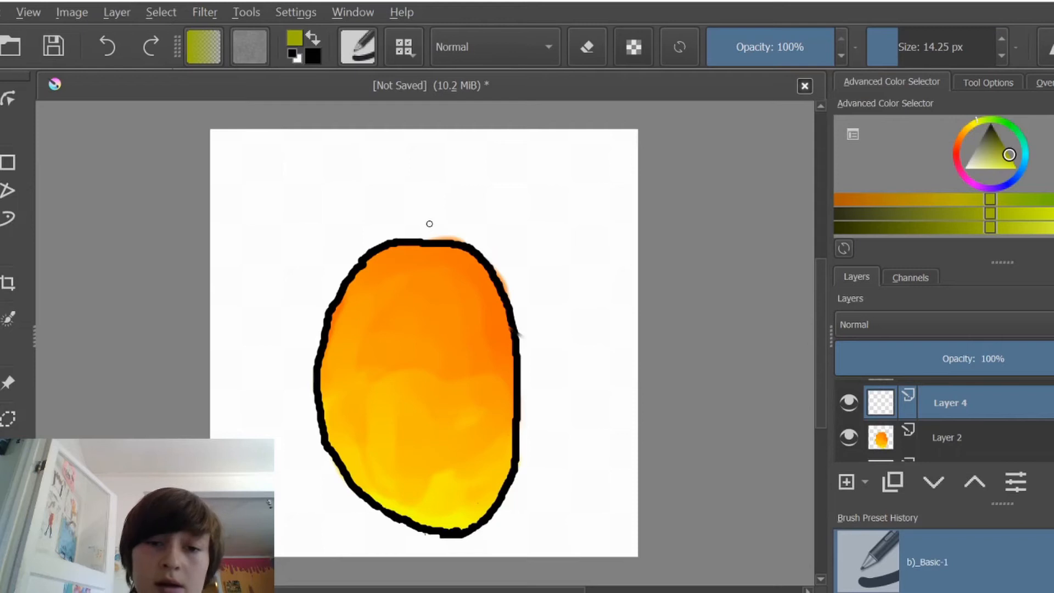
Draw a short olive-green stem slanting up to the left from the top of the oval on Layer 4, replacing the first straight attempt
left_click_drag(429, 223, 428, 248)
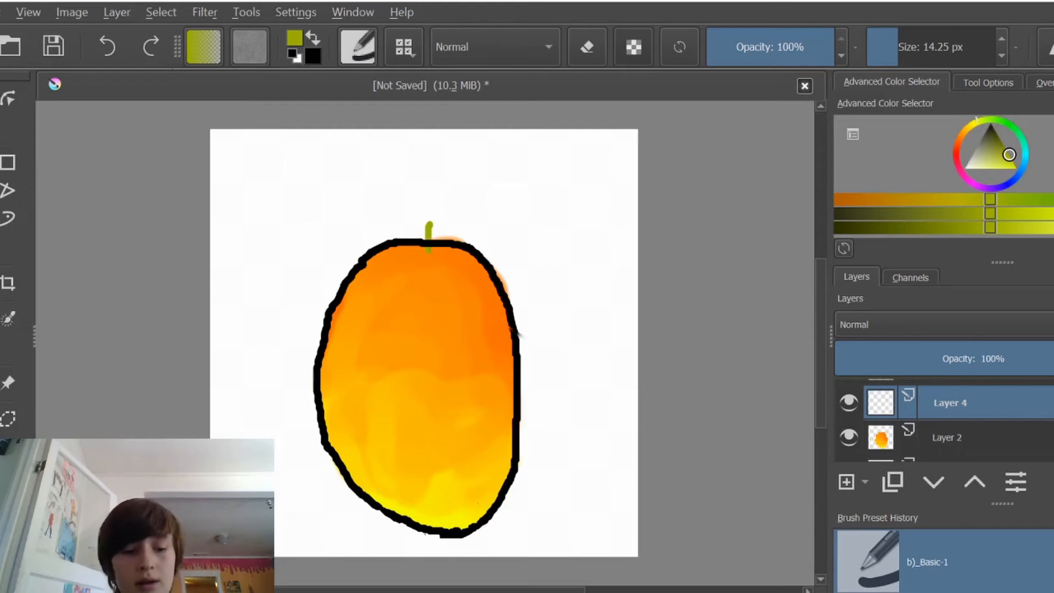
key("ctrl+z")
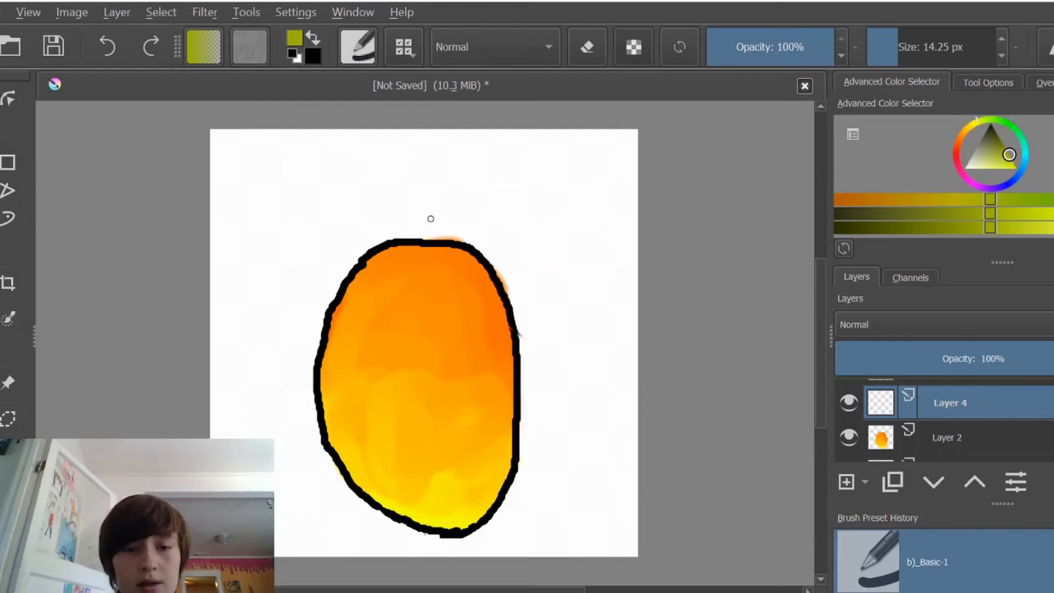
left_click_drag(421, 206, 428, 239)
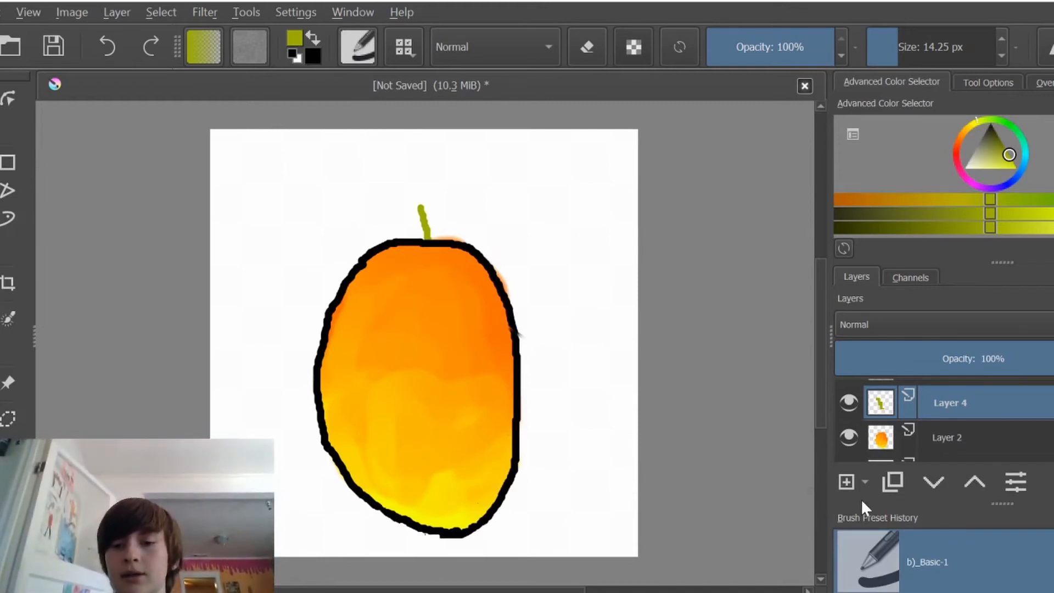
Add a new layer above Layer 4 and set the brush to dark green at 33.78 px
left_click(851, 487)
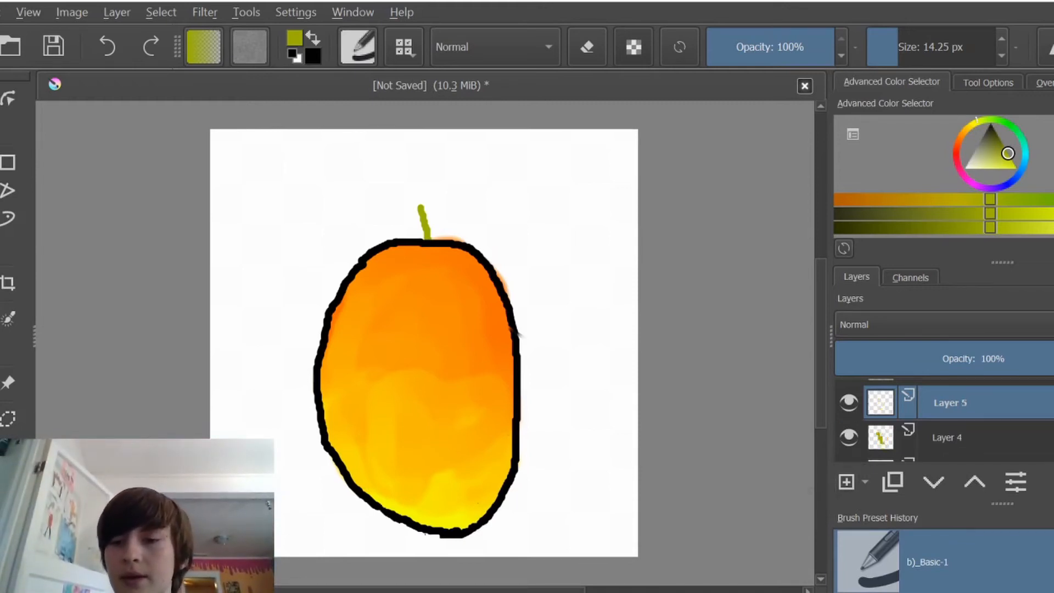
mouse_move(984, 140)
left_mouse_down()
mouse_move(1023, 150)
mouse_move(1000, 120)
left_mouse_up()
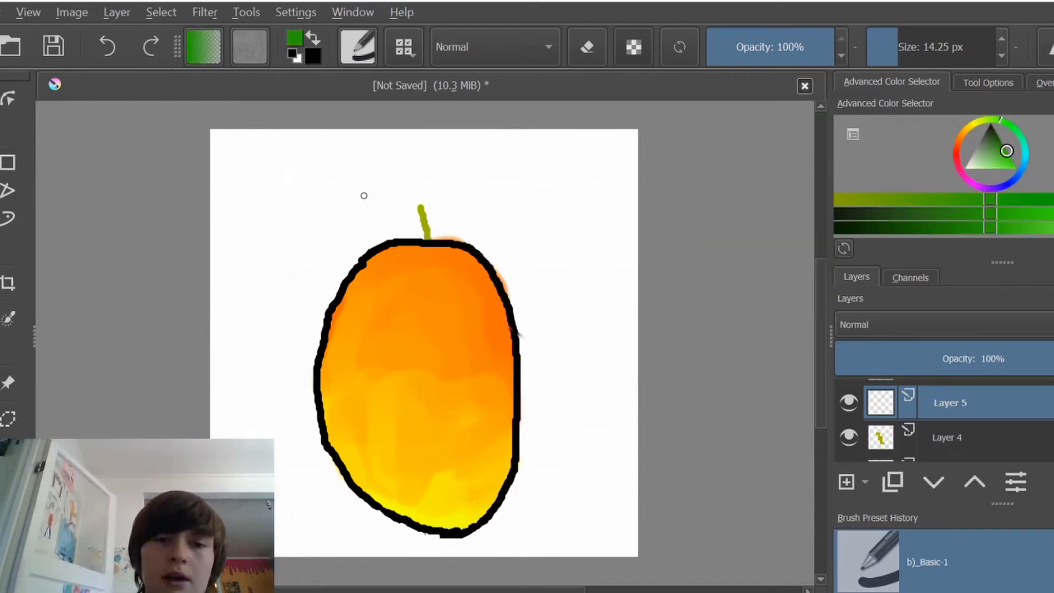
left_click_drag(899, 46, 907, 42)
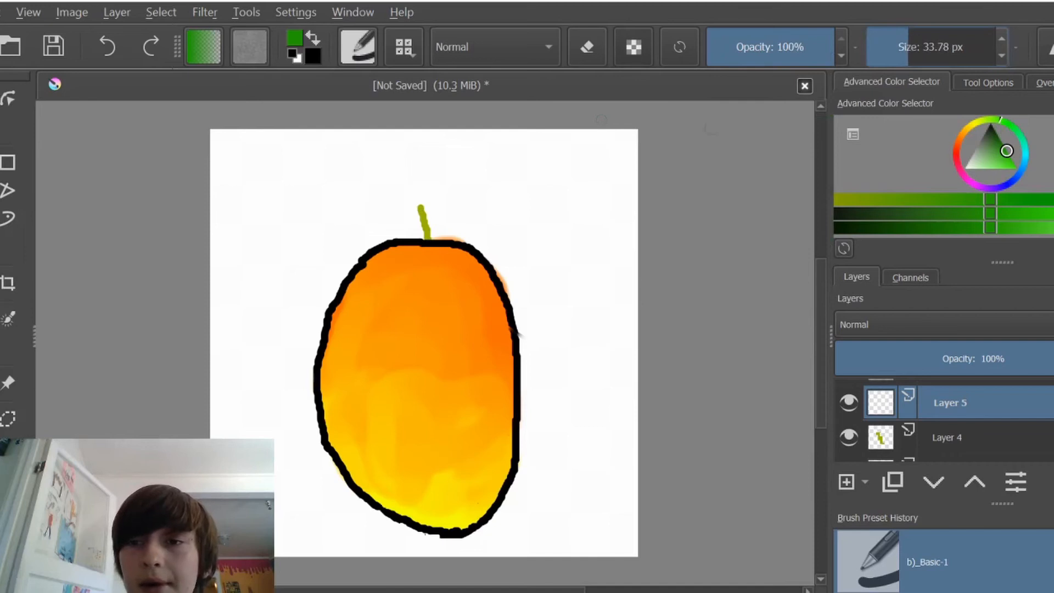
mouse_move(409, 206)
left_mouse_down()
mouse_move(420, 206)
mouse_move(390, 214)
mouse_move(401, 218)
left_mouse_up()
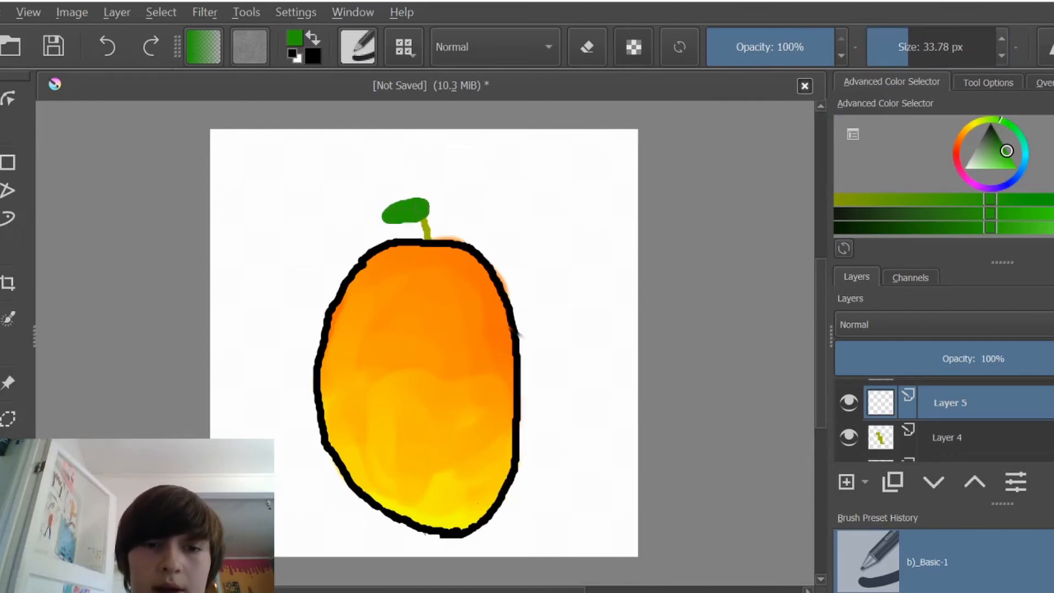
left_click_drag(385, 209, 405, 196)
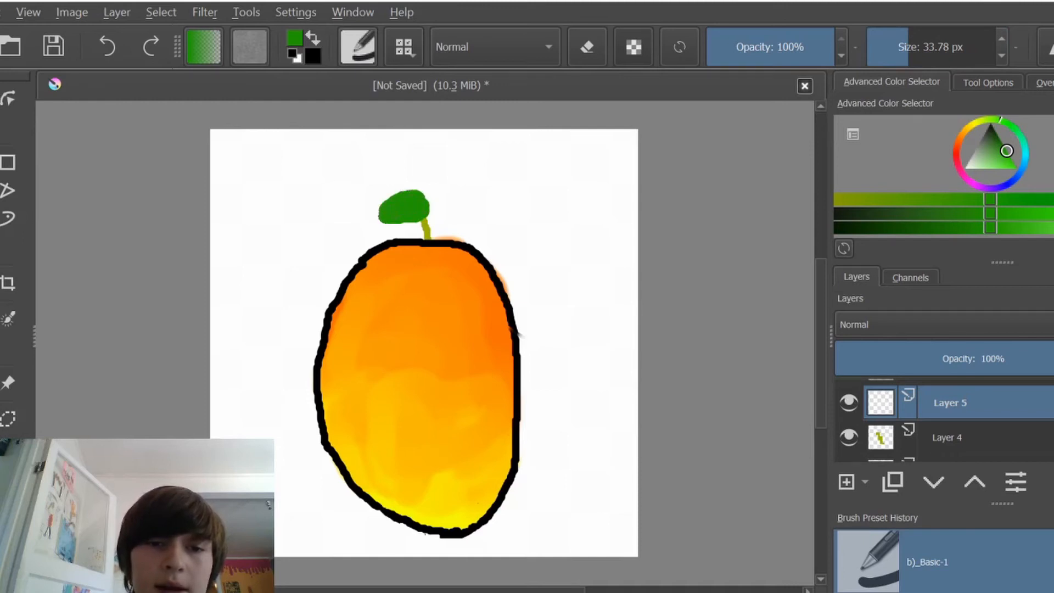
mouse_move(388, 218)
left_mouse_down()
mouse_move(409, 221)
mouse_move(431, 199)
left_mouse_up()
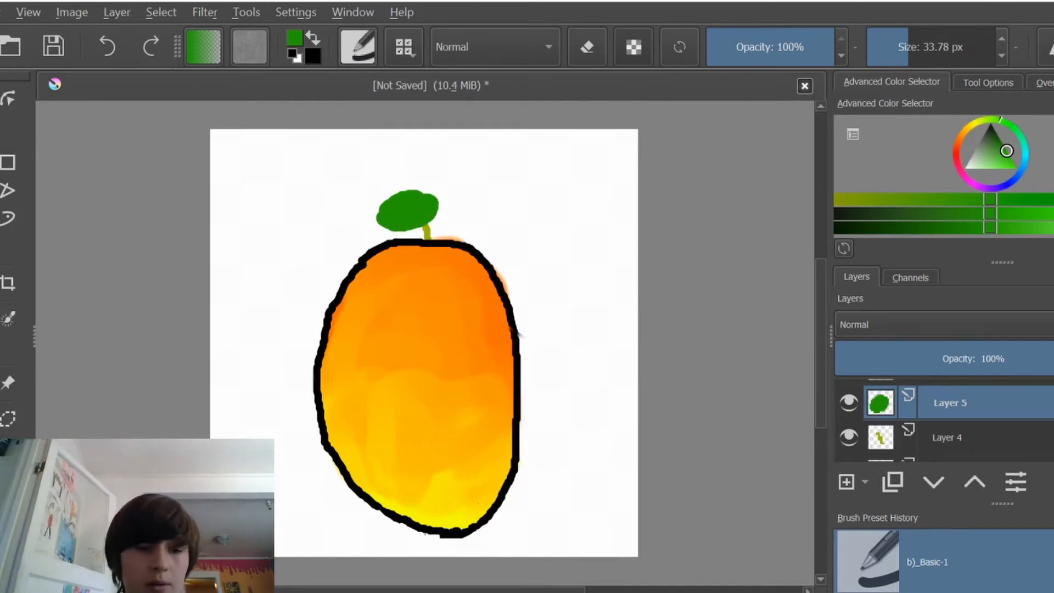
key("ctrl+z")
key("ctrl+z")
key("ctrl+z")
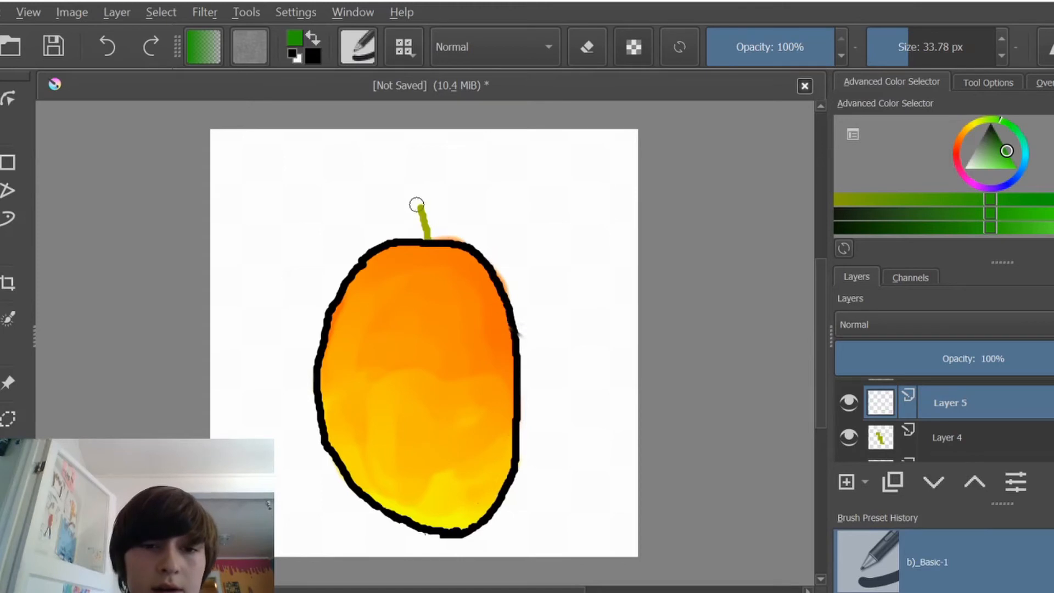
Paint a slanted green leaf with a light-green center vein at the stem's tip on Layer 5, and shift it down slightly
mouse_move(416, 203)
left_mouse_down()
mouse_move(395, 205)
mouse_move(426, 217)
mouse_move(382, 204)
mouse_move(387, 221)
left_mouse_up()
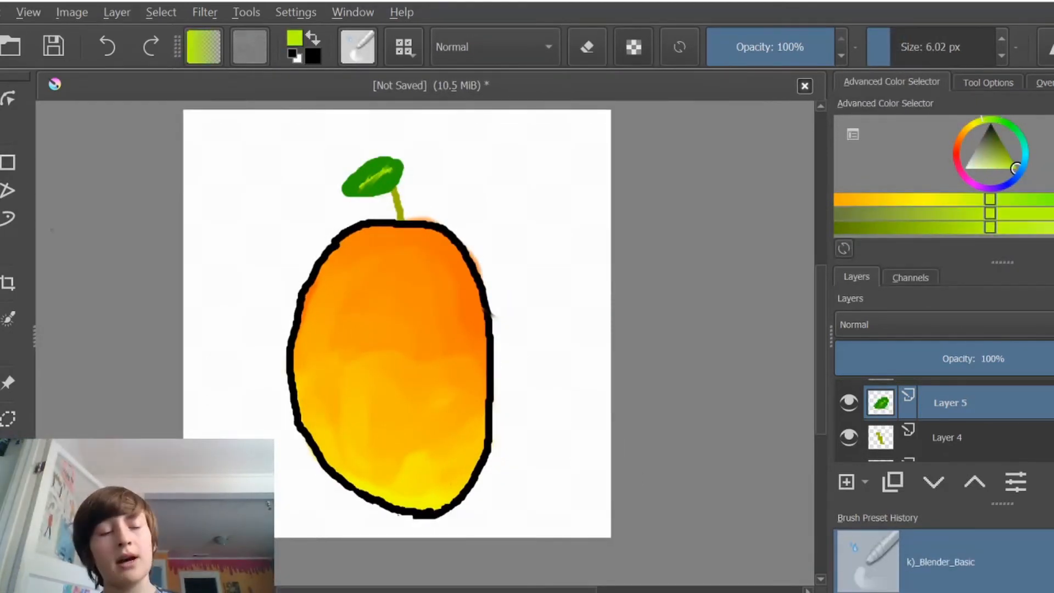
key("t")
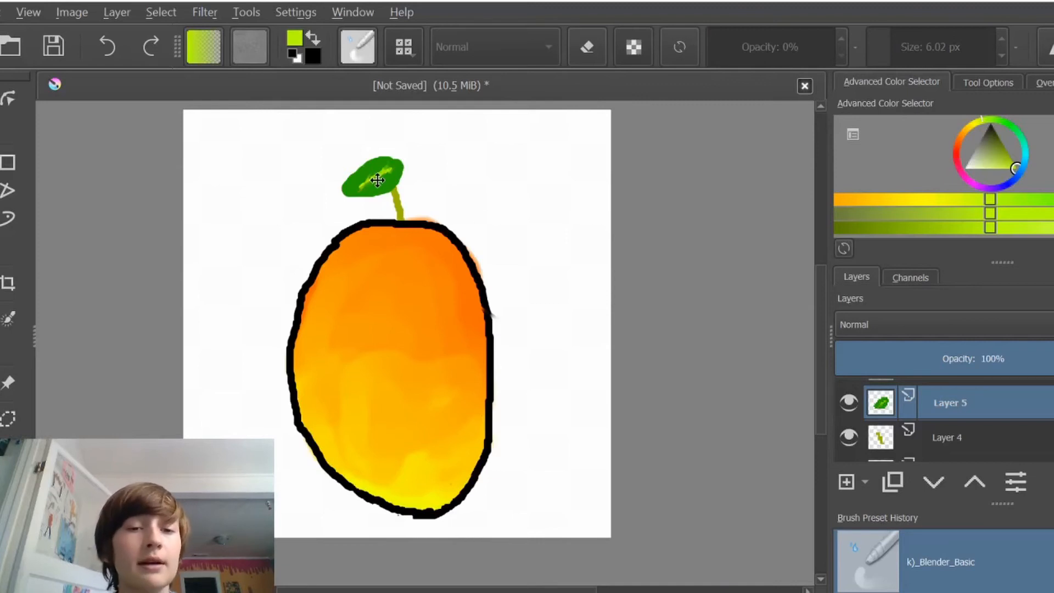
mouse_move(377, 180)
left_mouse_down()
mouse_move(393, 181)
mouse_move(373, 183)
mouse_move(379, 196)
left_mouse_up()
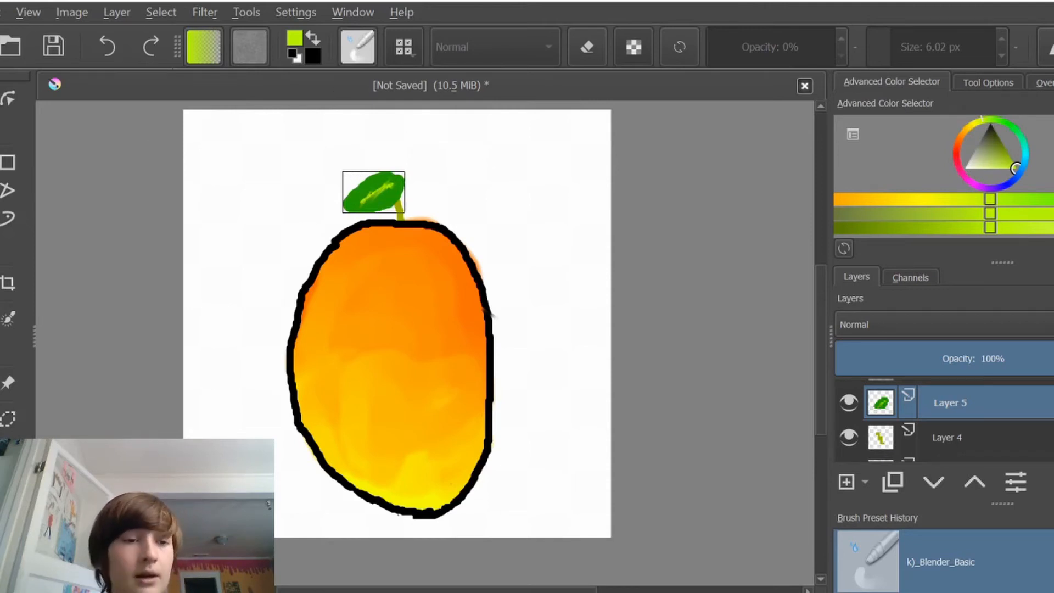
key("b")
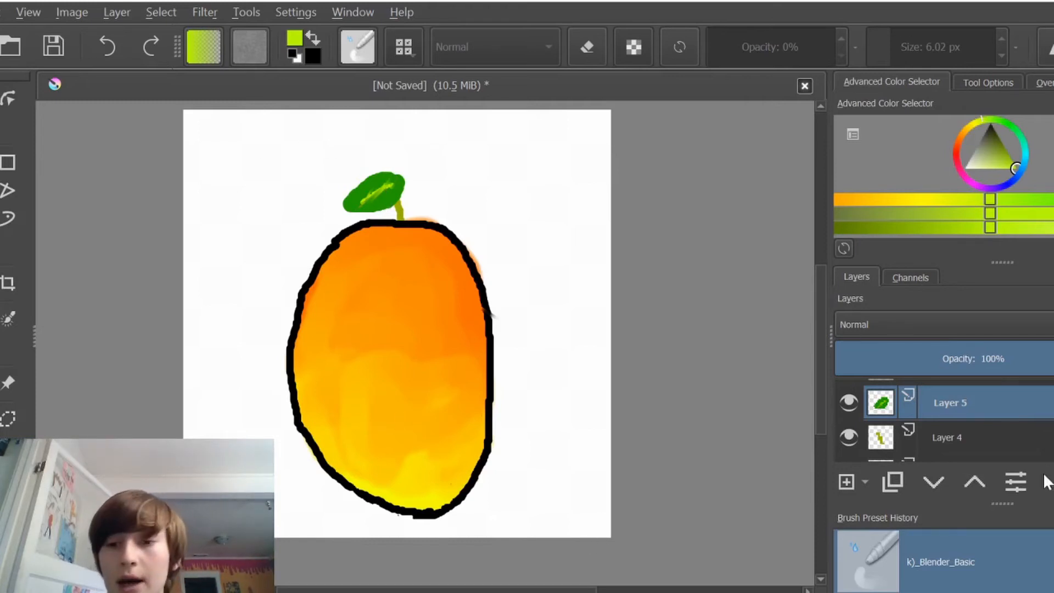
Try the Rectangle tool and the Move tool on the fruit's color fill on Layer 2
scroll(944, 420, "down", 3)
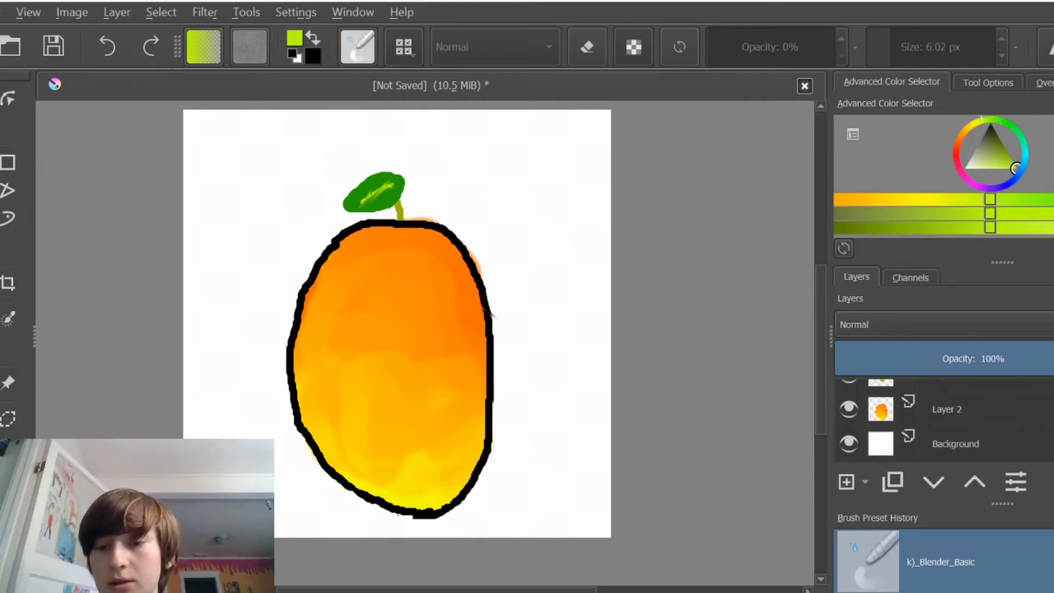
left_click(1051, 413)
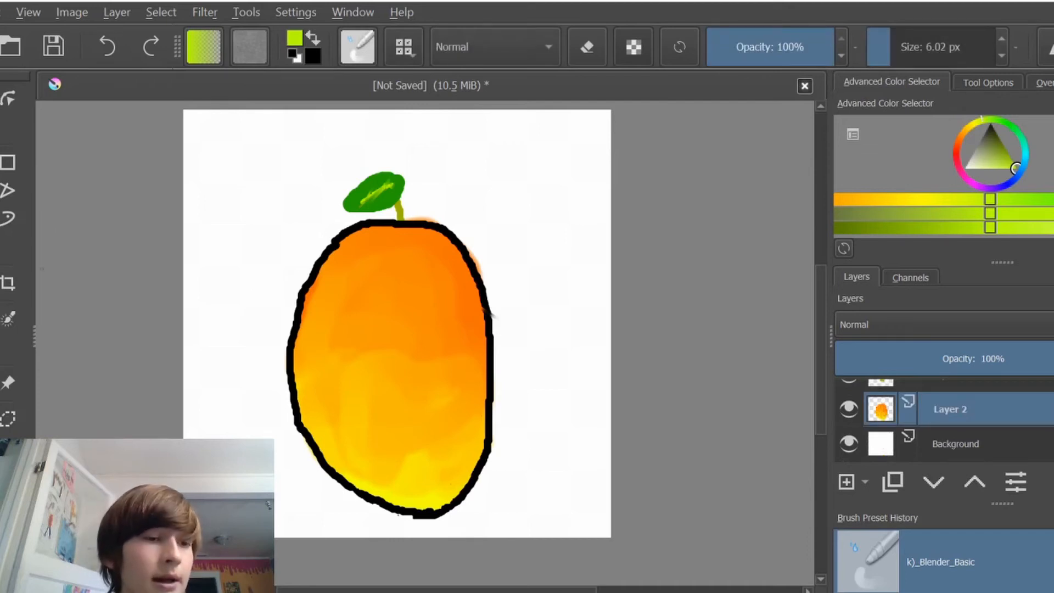
left_click(7, 162)
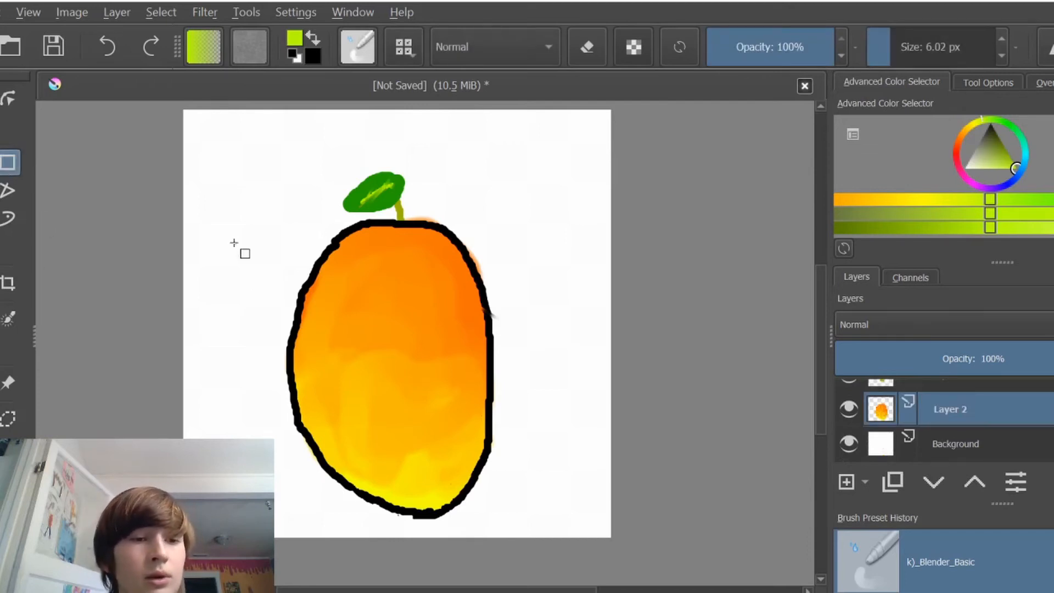
left_click_drag(256, 196, 582, 401)
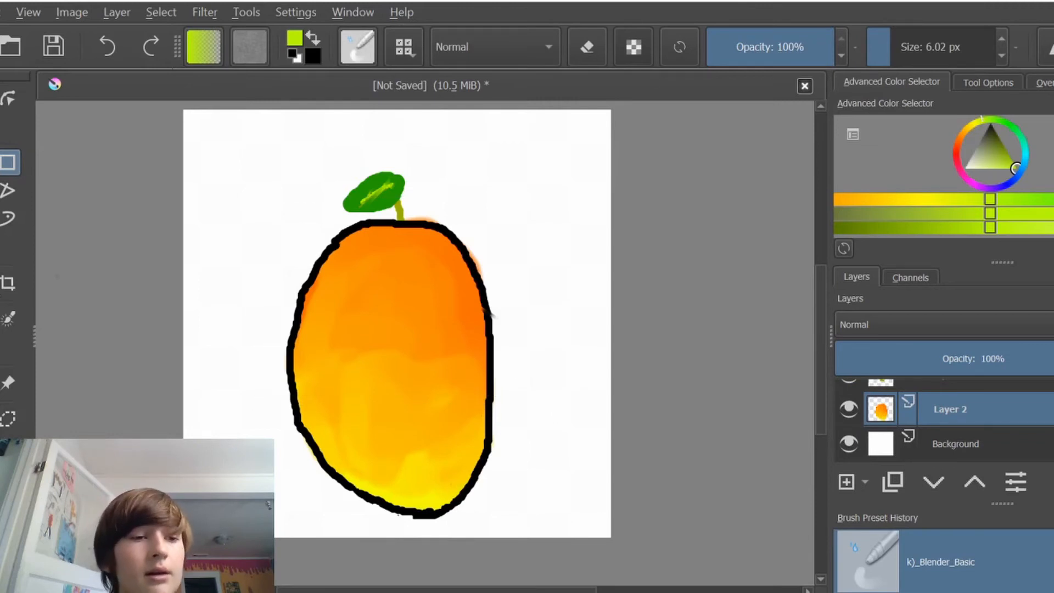
key("t")
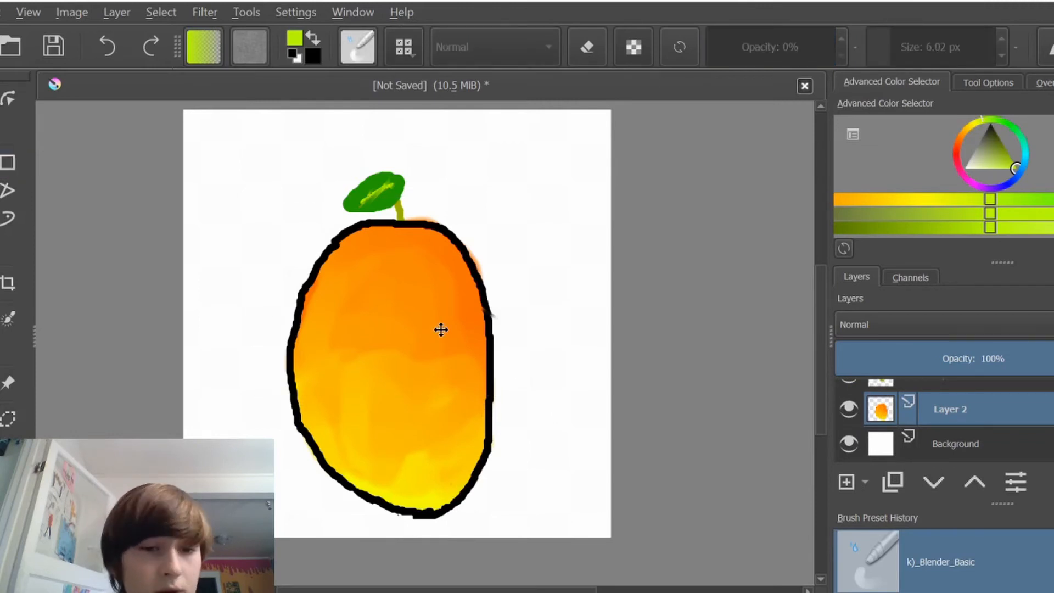
mouse_move(440, 330)
left_mouse_down()
mouse_move(427, 311)
mouse_move(372, 313)
mouse_move(440, 313)
left_mouse_up()
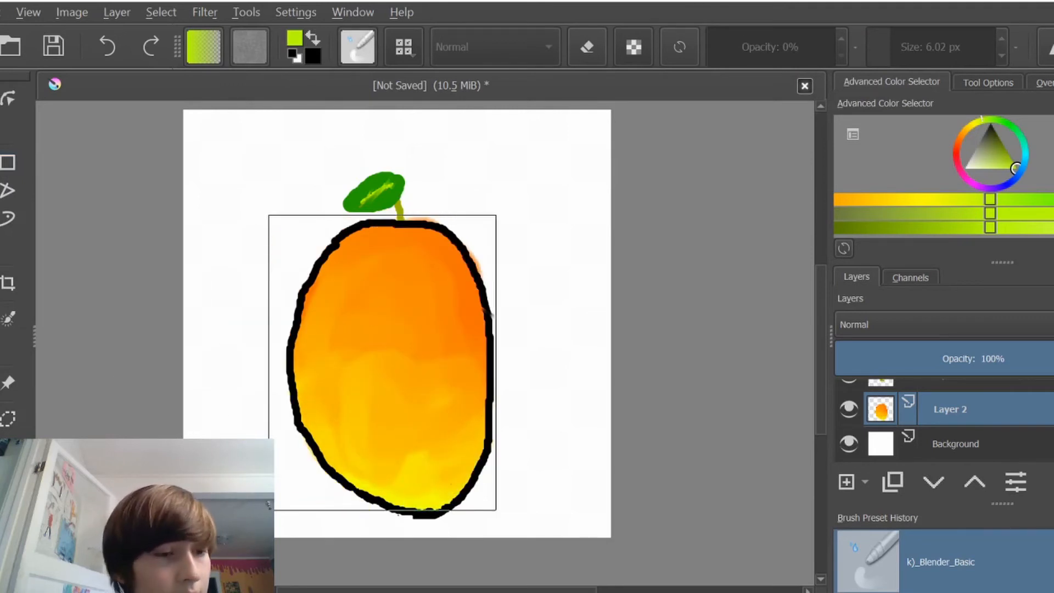
Select a small square patch inside the fruit on Layer 2 and move it outside the outline, undoing the move
left_click(1, 419)
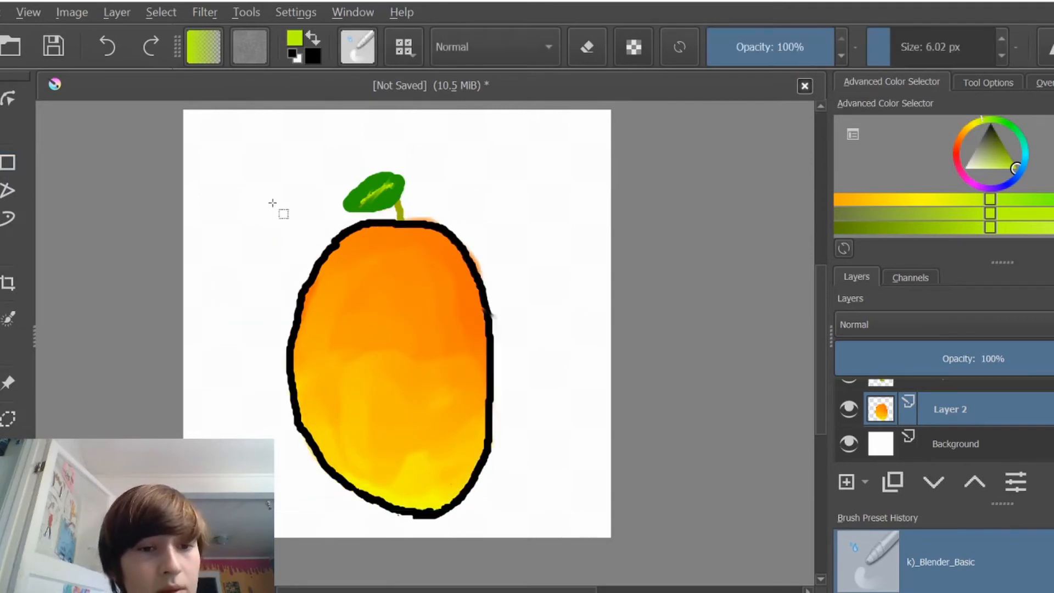
mouse_move(273, 204)
left_mouse_down()
mouse_move(483, 344)
mouse_move(530, 362)
left_mouse_up()
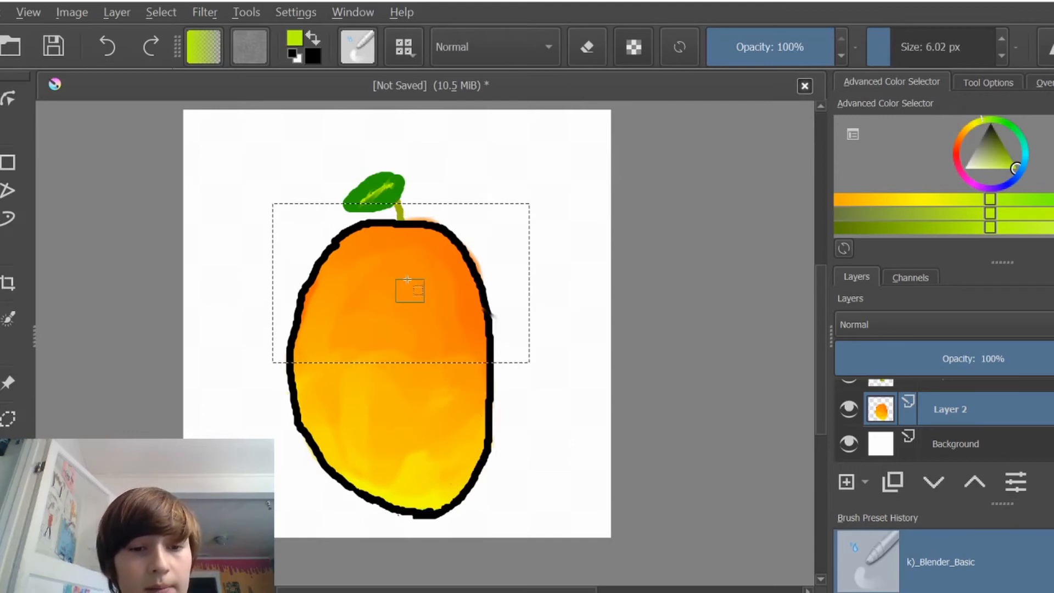
left_click(433, 312)
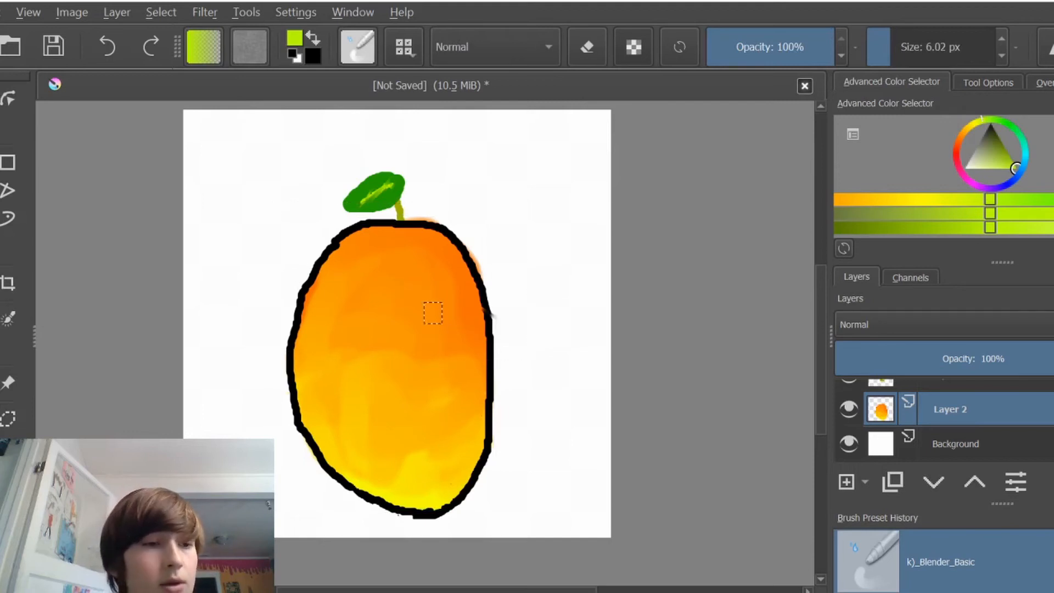
key("t")
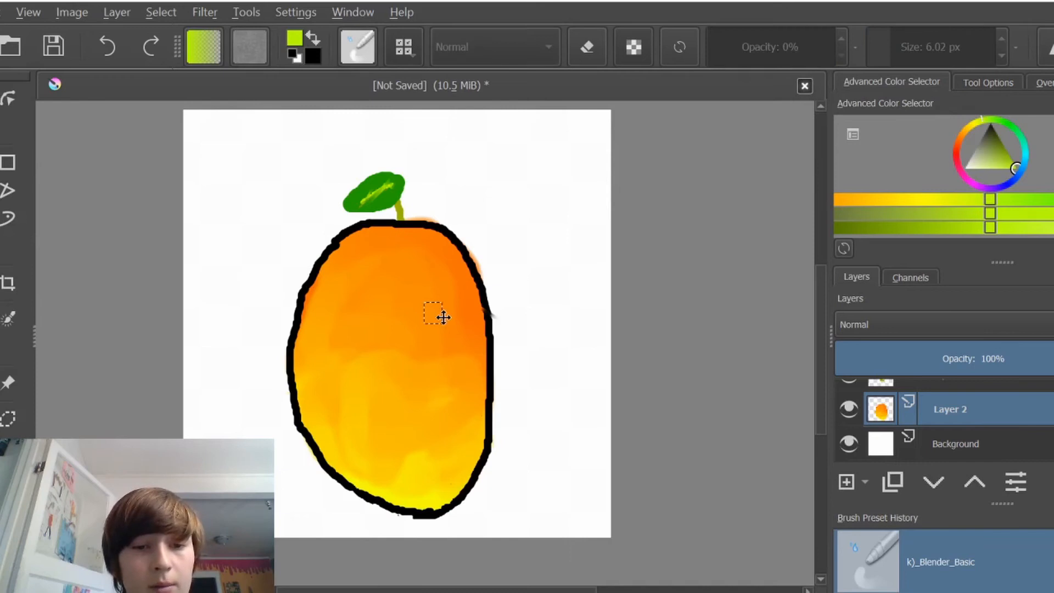
left_click_drag(440, 315, 522, 161)
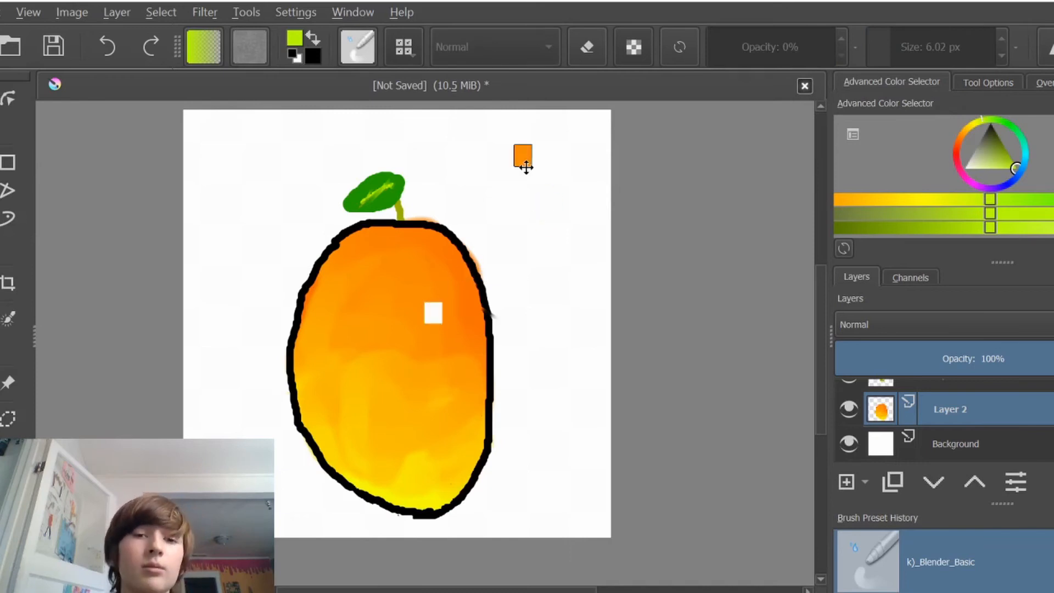
key("ctrl+z")
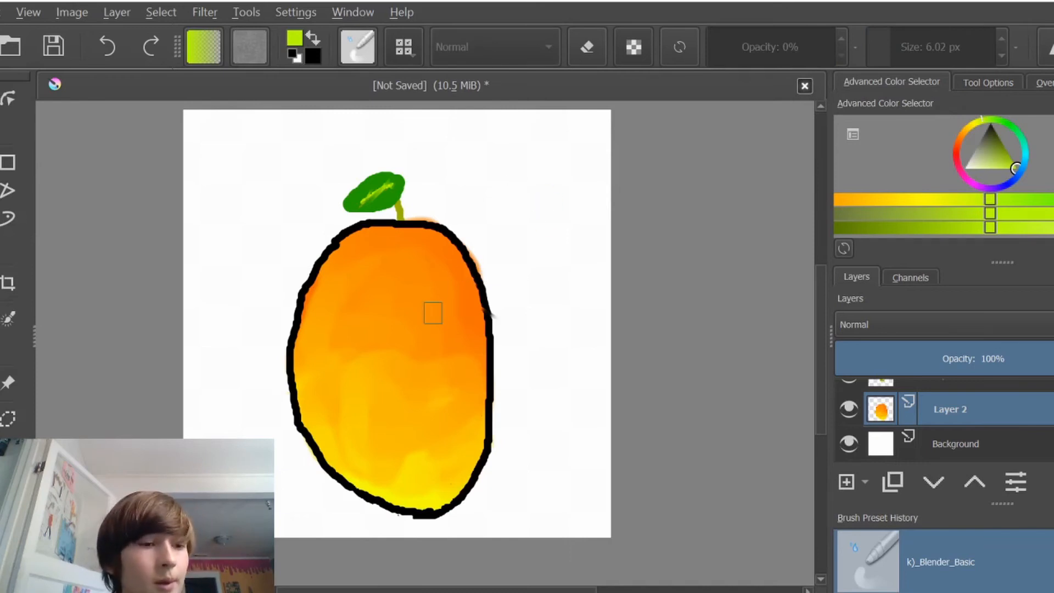
Try moving the upper fruit fill within a wide rectangular selection, restoring the fill and clearing the selection
key("ctrl+r")
left_click_drag(201, 192, 610, 398)
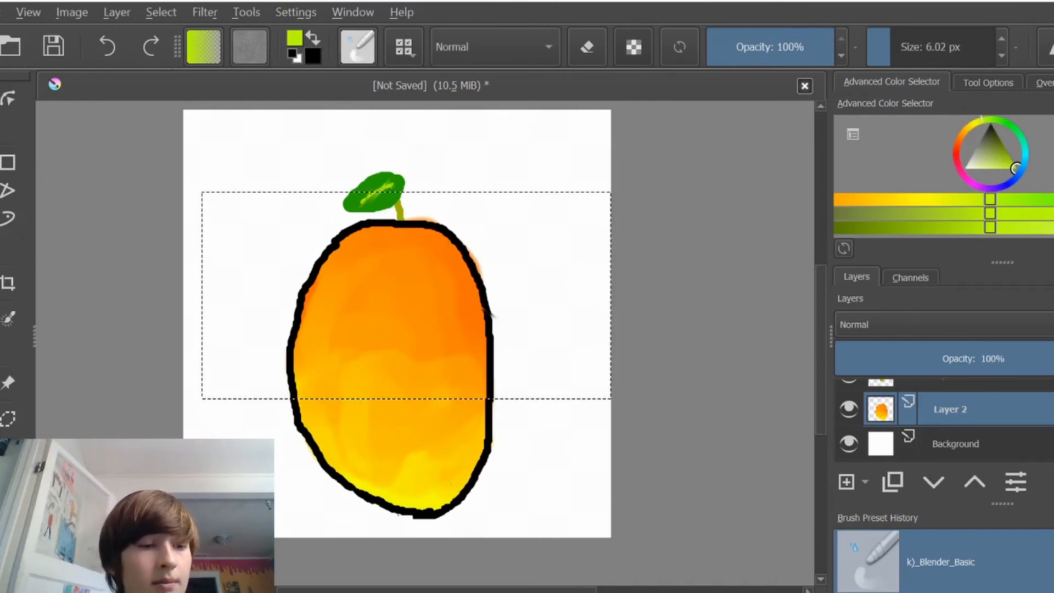
key("t")
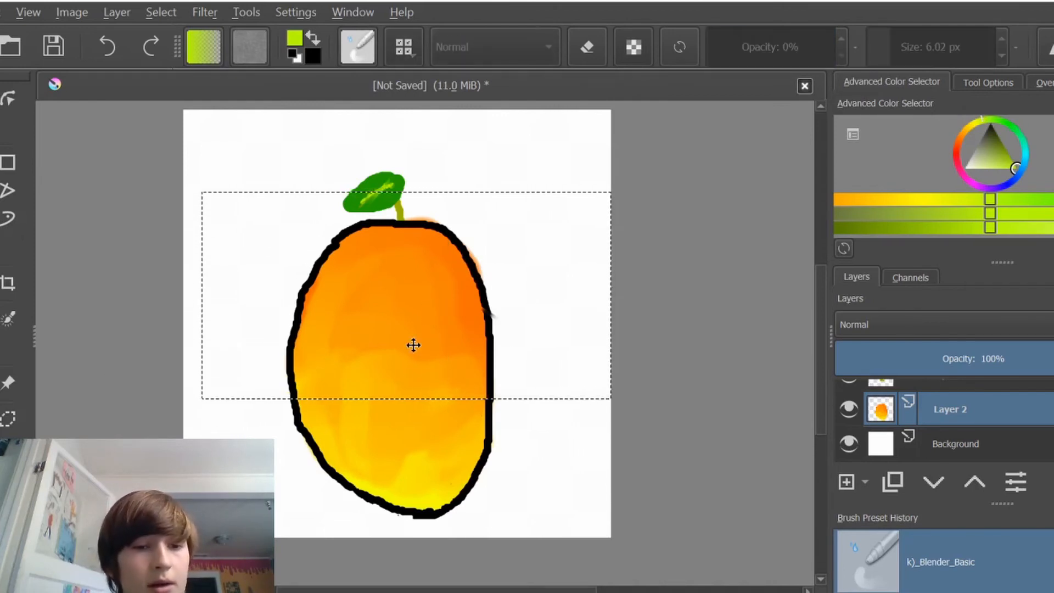
left_click_drag(412, 346, 475, 213)
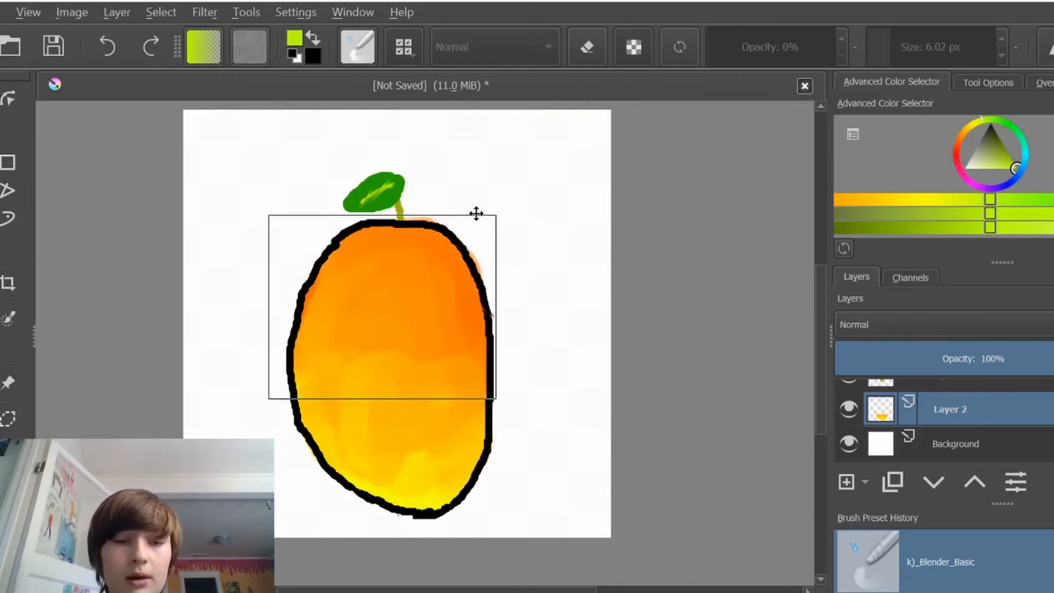
key("Return")
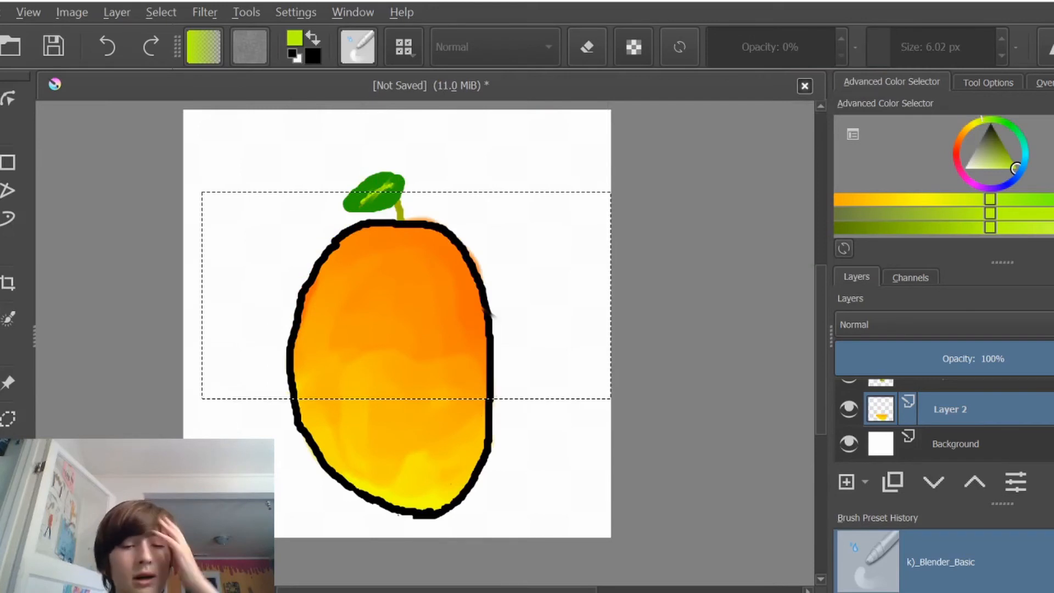
left_click(161, 12)
left_click(190, 61)
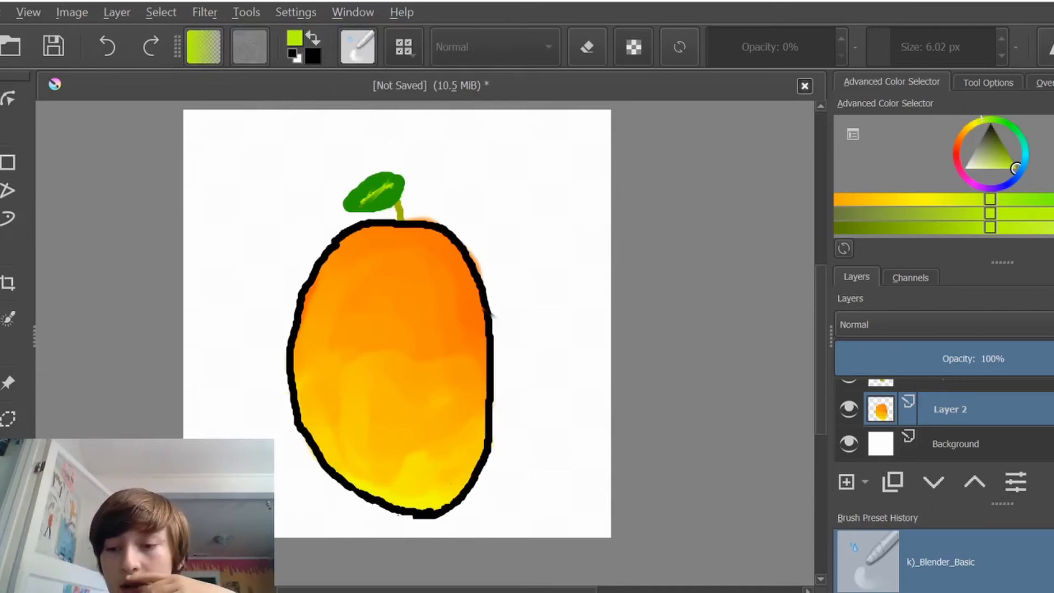
Add a new layer above the outline on Layer 1
scroll(944, 420, "up", 3)
left_click(1014, 403)
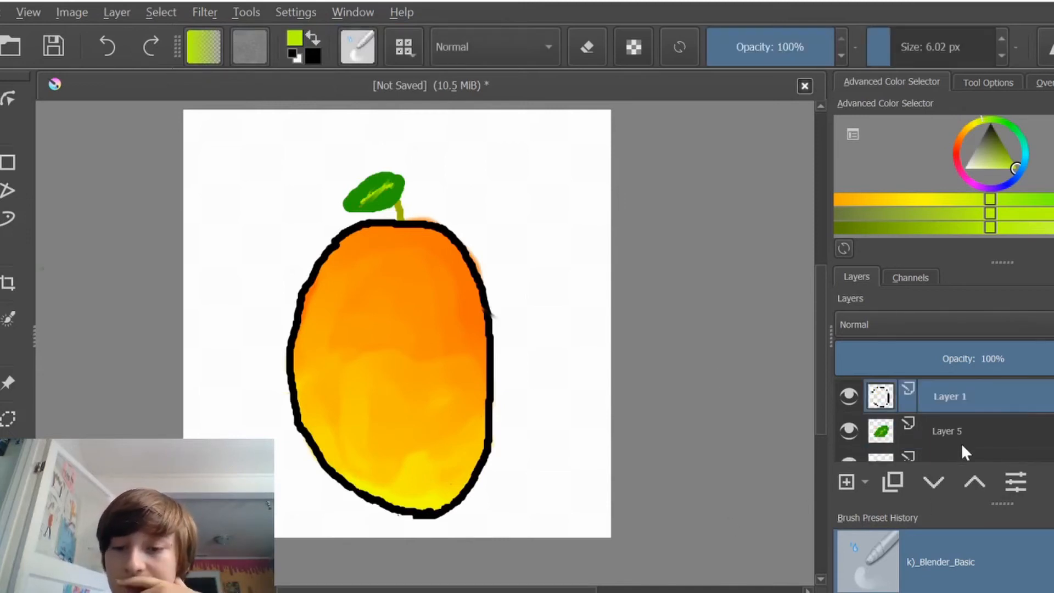
left_click(850, 476)
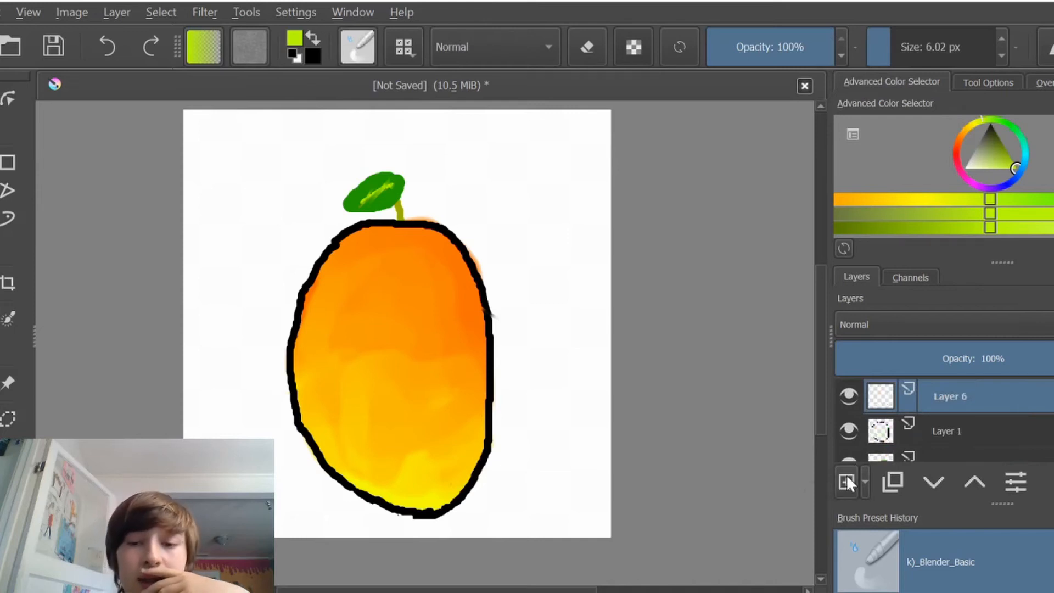
Draw a small filled bright-green rectangle to the lower left of the fruit on Layer 6
left_click(8, 161)
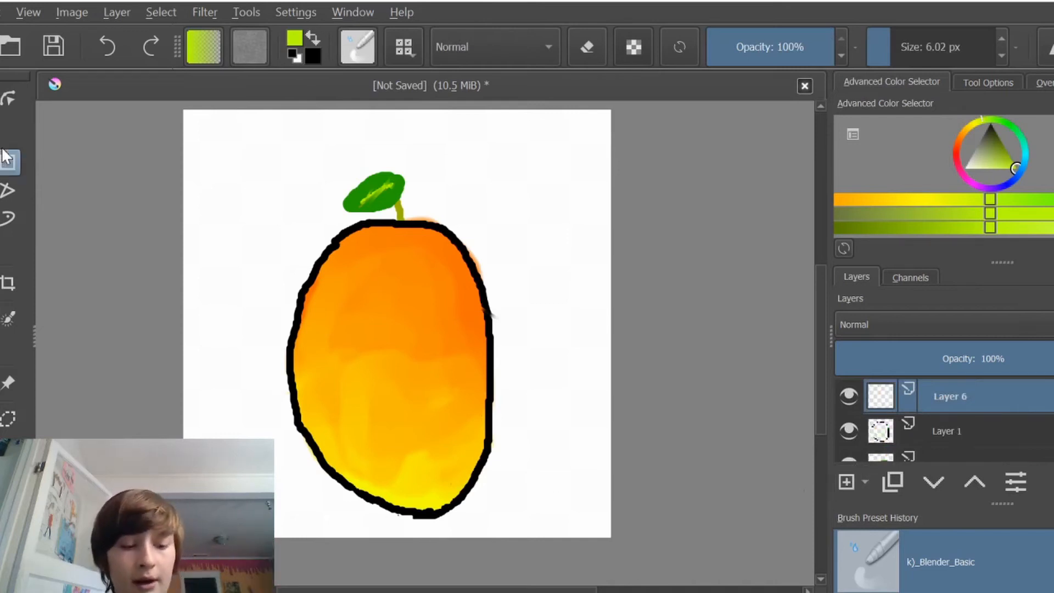
left_click_drag(206, 397, 268, 458)
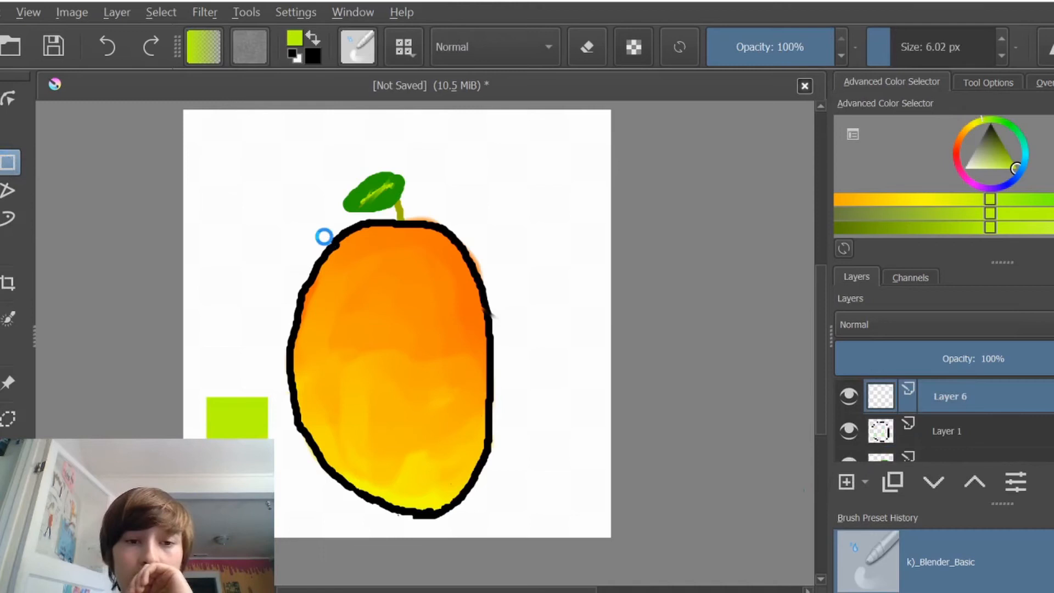
Save the painting in Downloads as a Krita document named "test for krita 2"
key("ctrl+s")
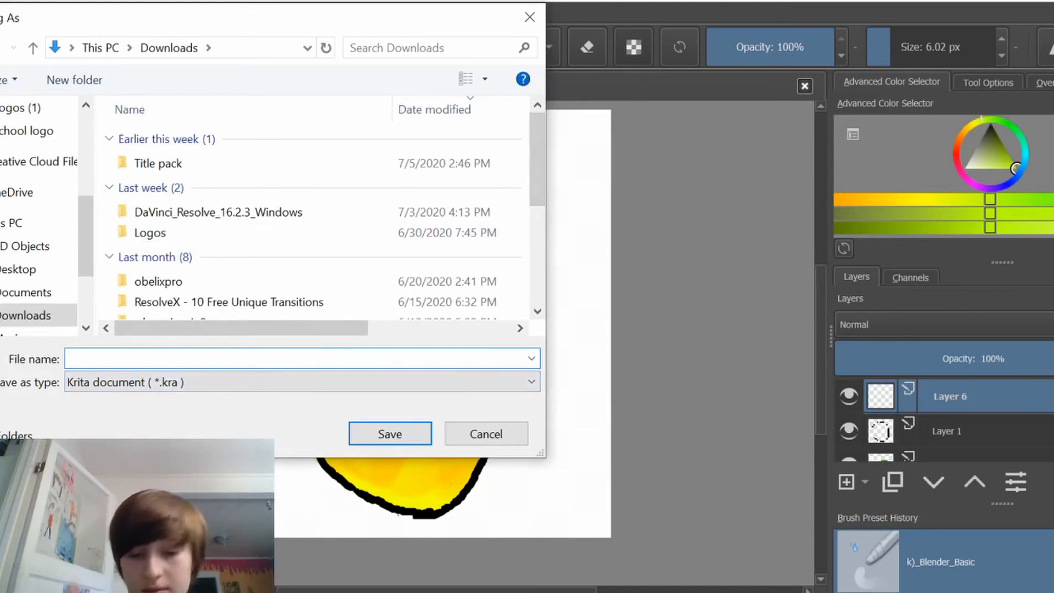
type("test for krita 2")
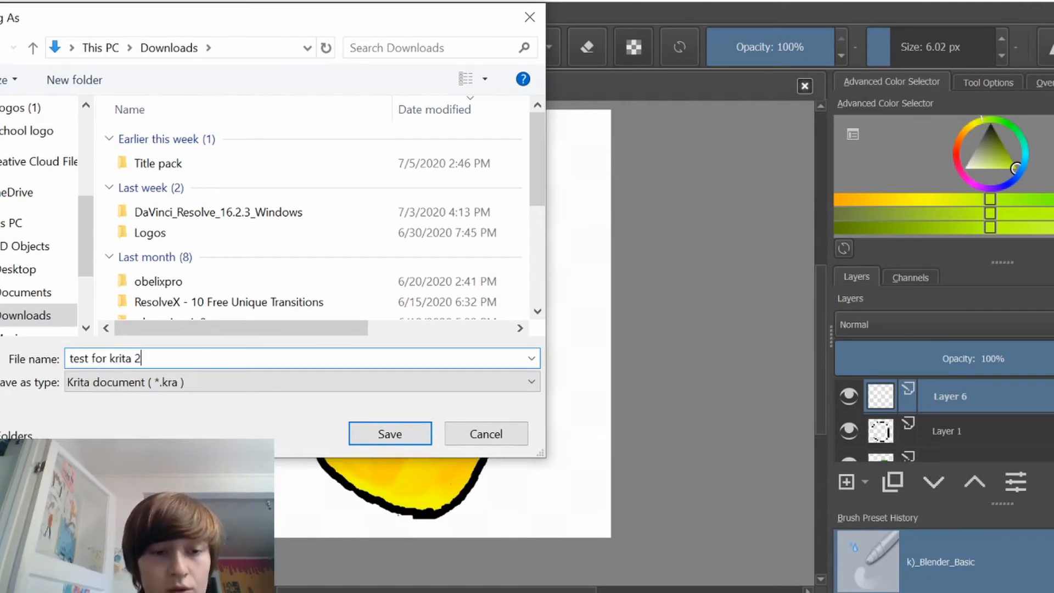
key("Return")
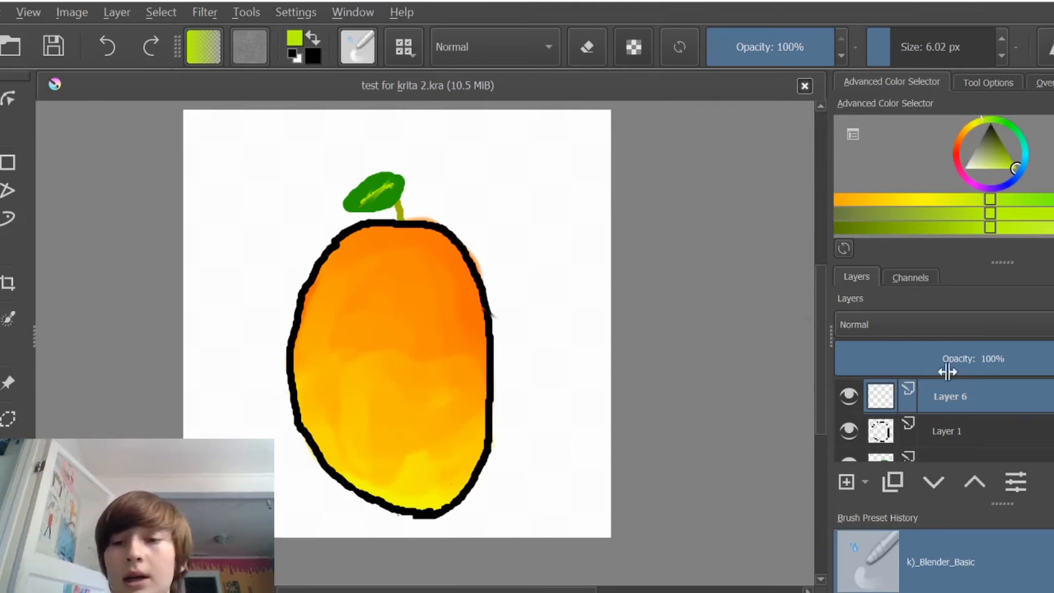
Set the painting colour to black and choose the b) Basic-1 brush preset
left_click(988, 137)
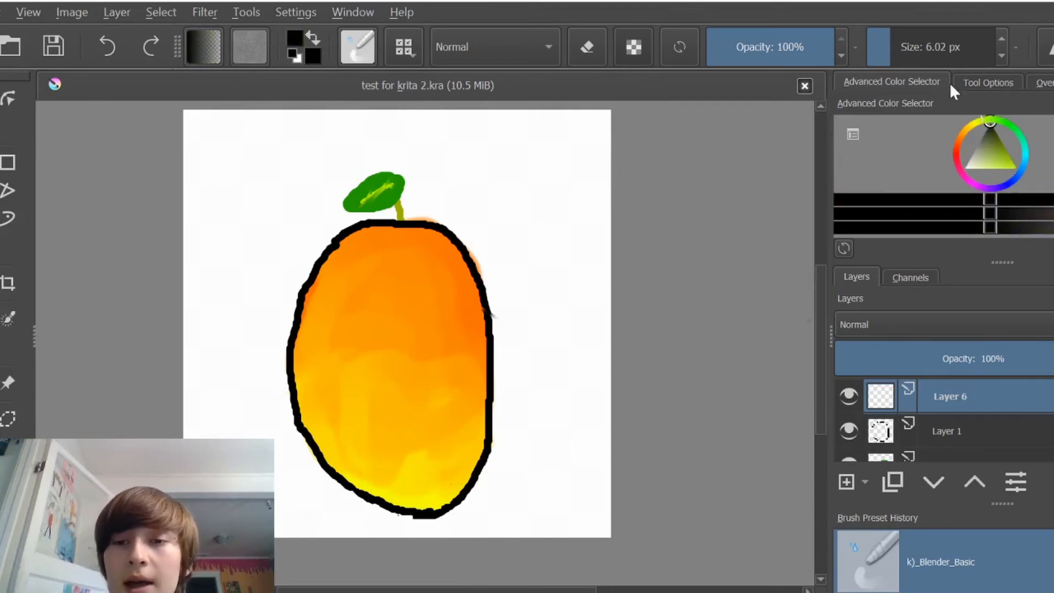
left_click_drag(889, 63, 898, 64)
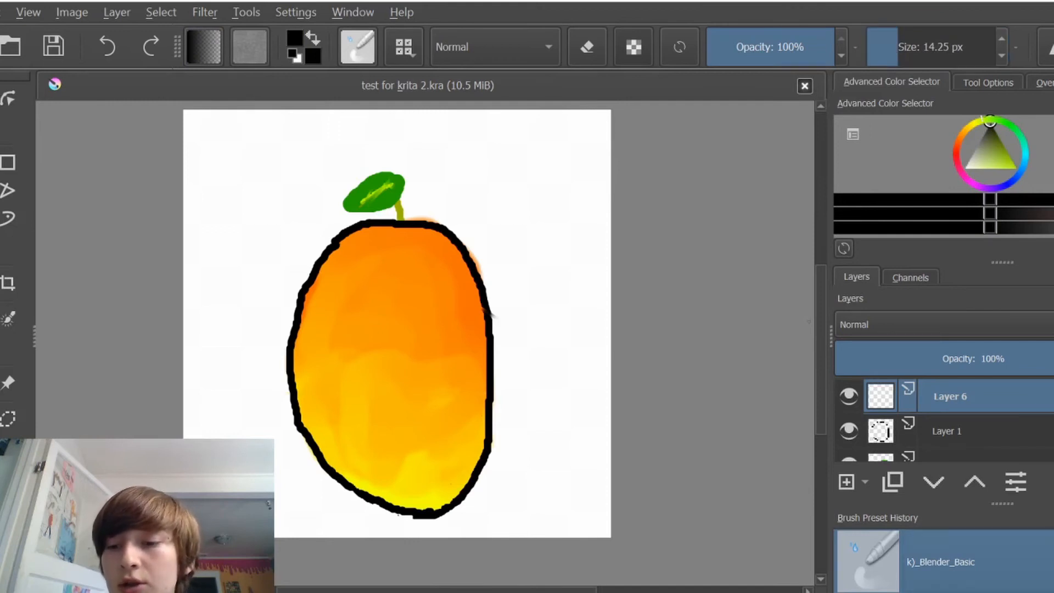
scroll(944, 561, "down", 1)
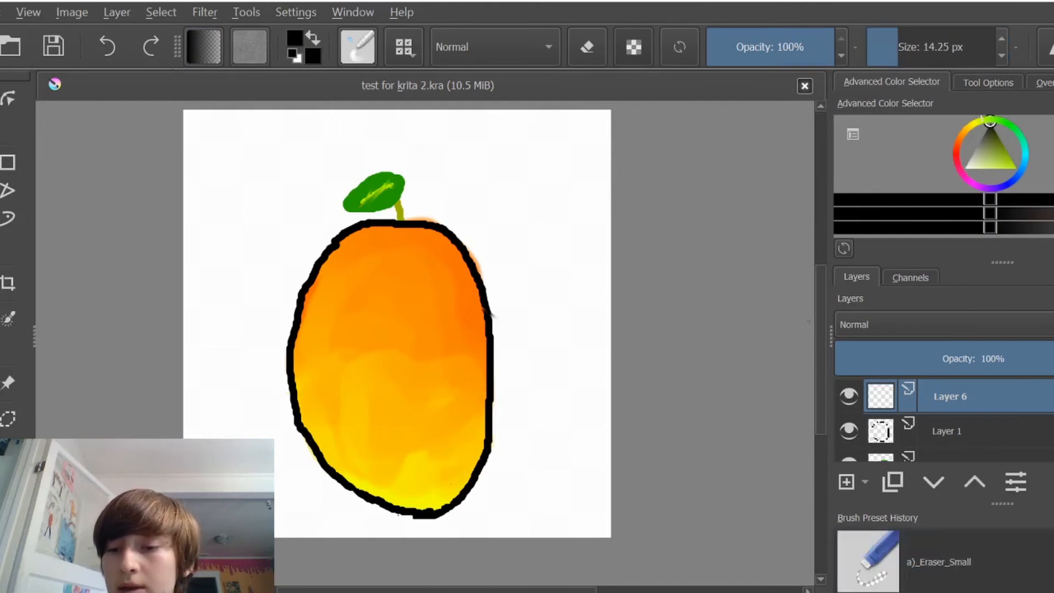
scroll(944, 561, "down", 4)
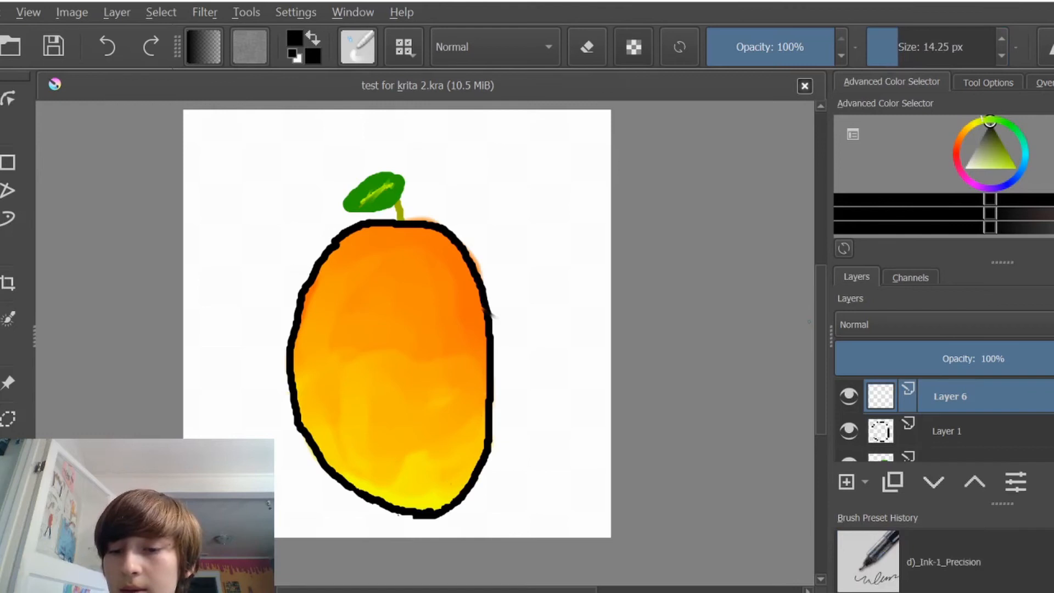
scroll(944, 561, "down", 3)
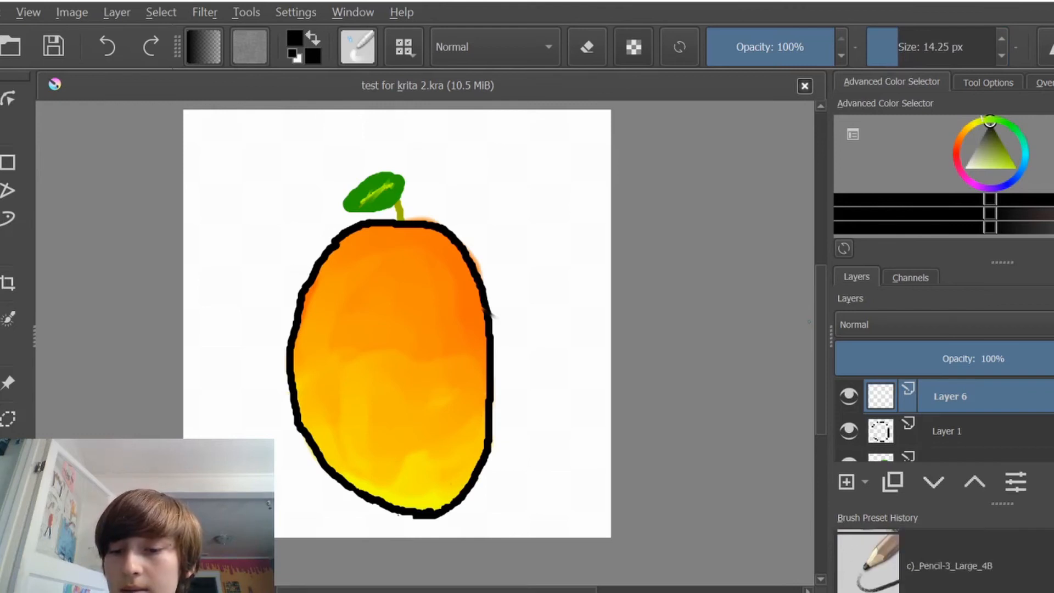
left_click(358, 46)
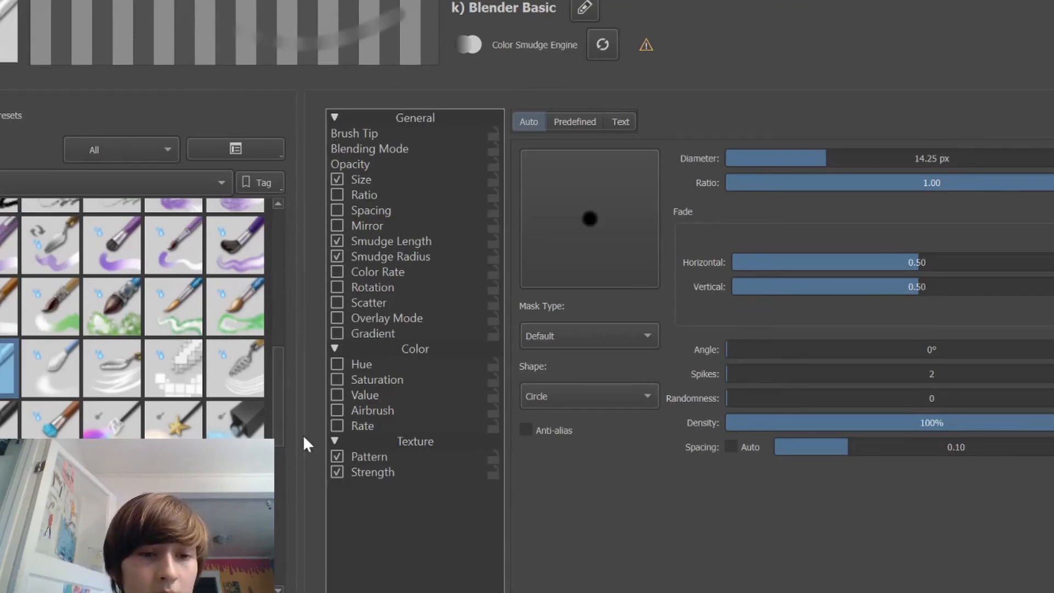
left_click_drag(276, 404, 252, 267)
left_click(249, 243)
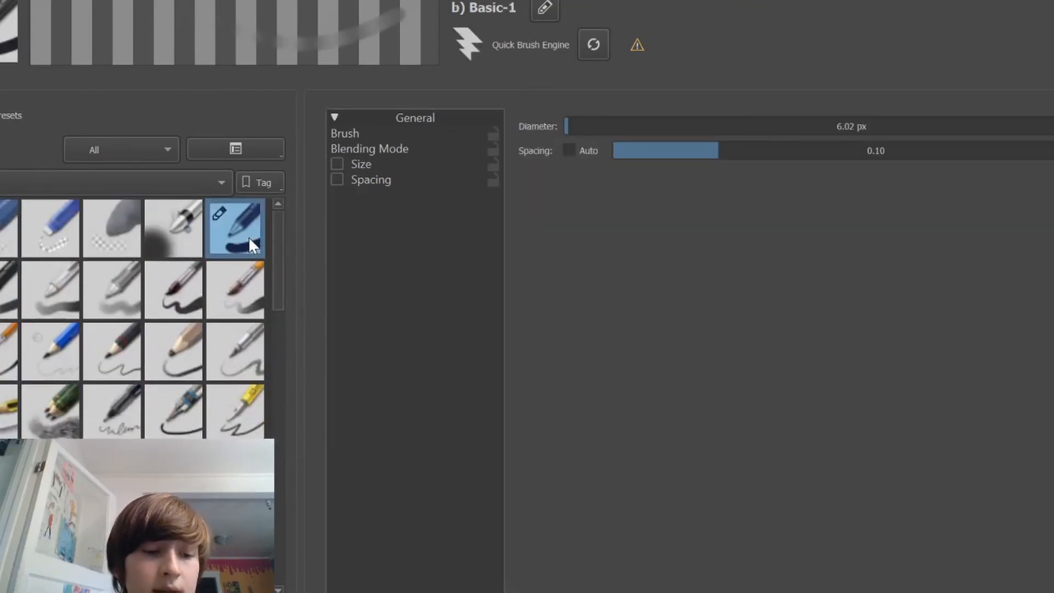
key("Escape")
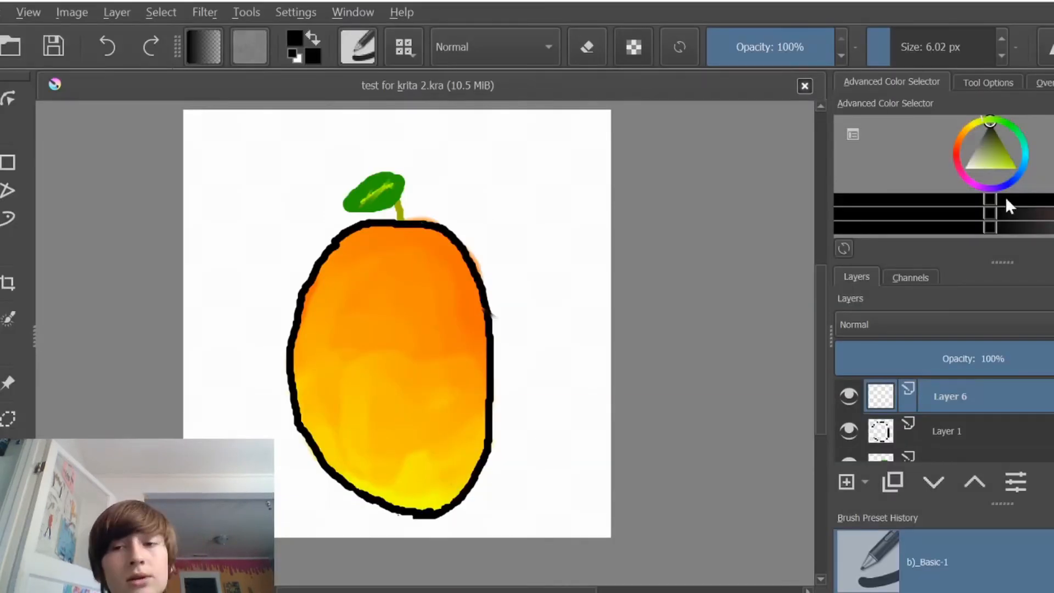
Set the brush size to 87.80 px and dab two round black eyes on the upper half of the fruit on Layer 6
left_click_drag(882, 39, 911, 37)
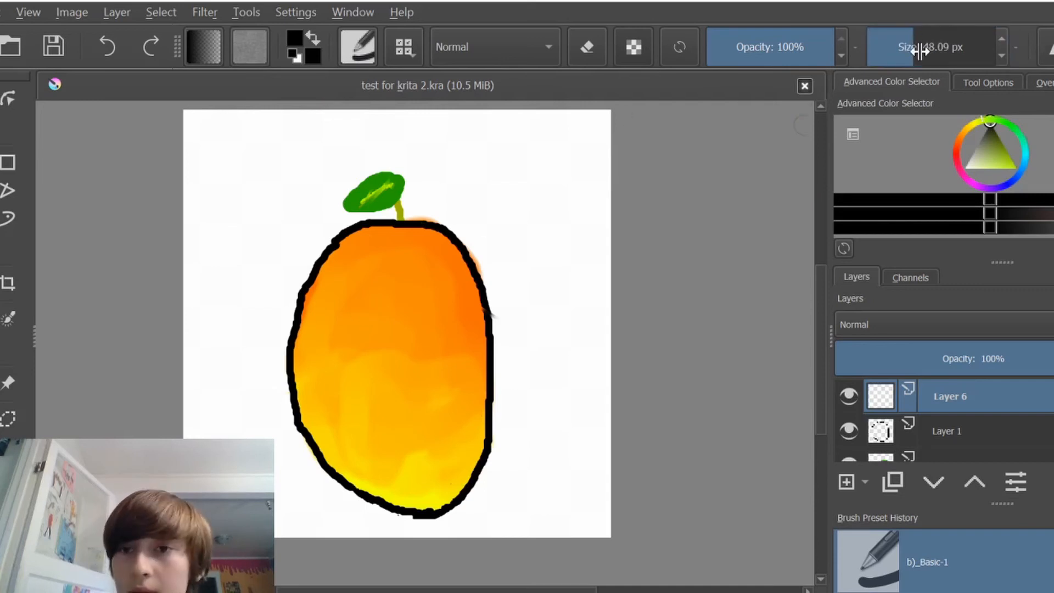
left_click_drag(920, 50, 923, 49)
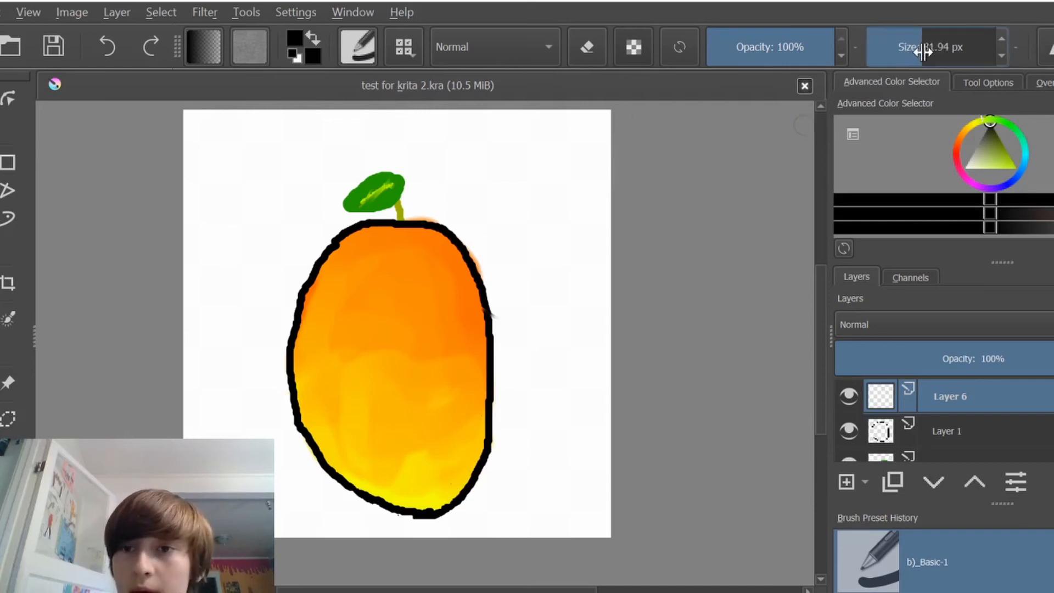
left_click(353, 311)
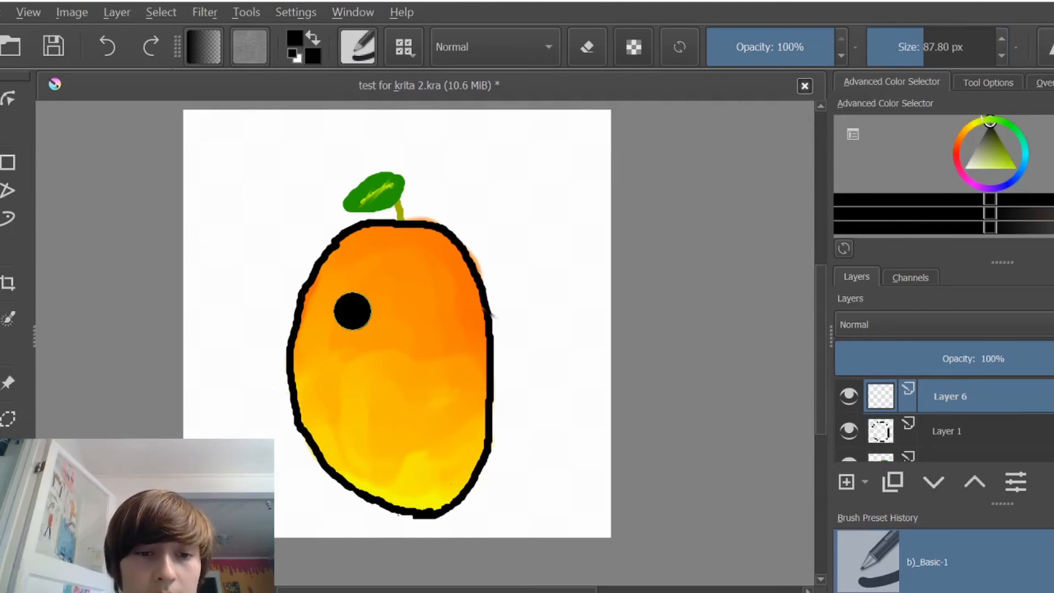
left_click(437, 312)
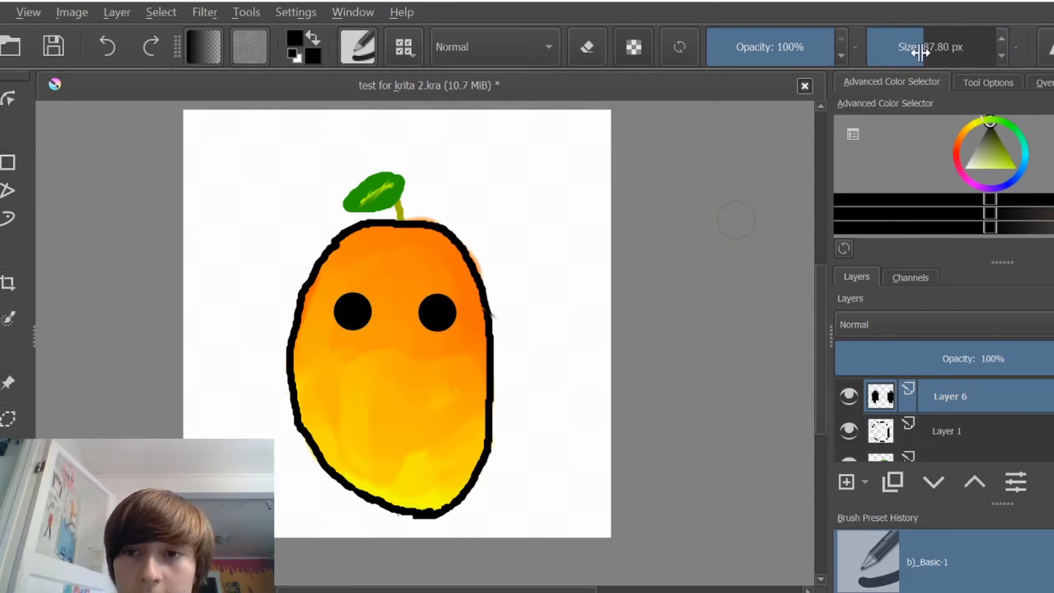
Draw a black curved smile with short marks at both corners below the eyes, using an 18.12 px brush
left_click_drag(920, 51, 900, 50)
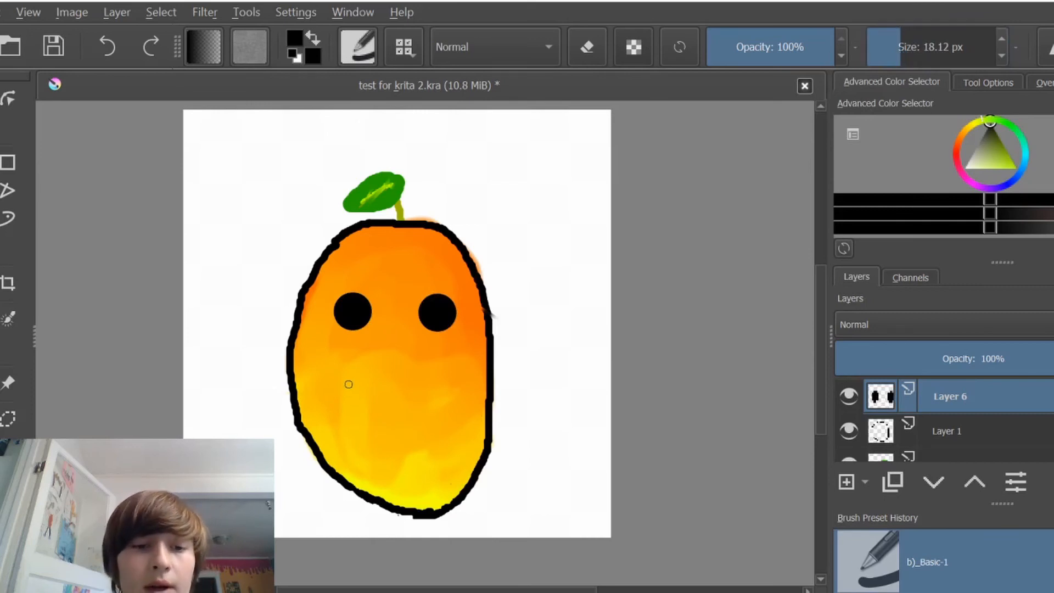
mouse_move(349, 384)
left_mouse_down()
mouse_move(367, 403)
mouse_move(409, 412)
mouse_move(449, 392)
mouse_move(473, 400)
left_mouse_up()
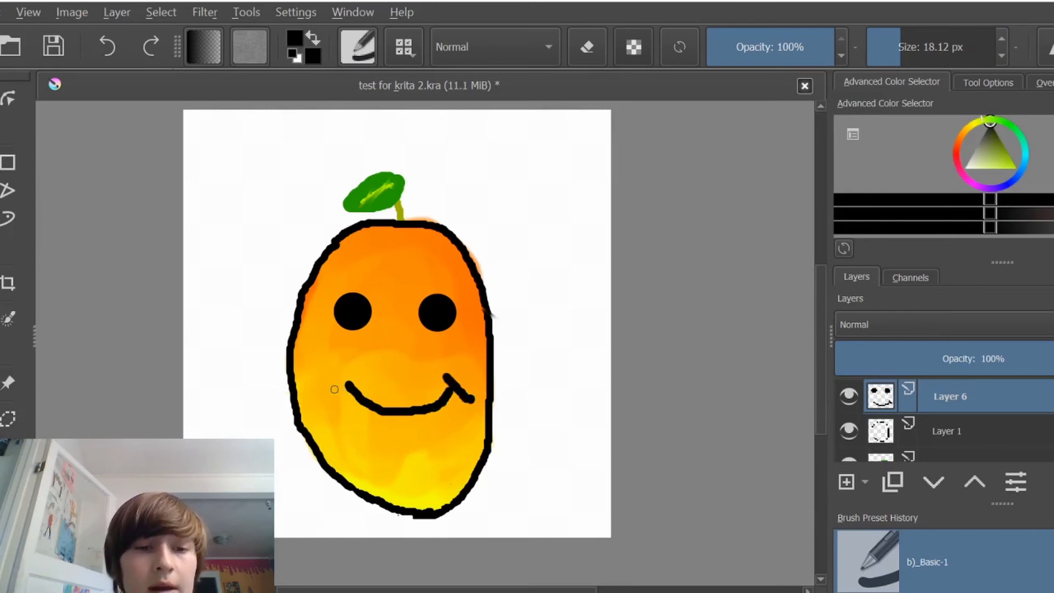
left_click_drag(333, 388, 359, 367)
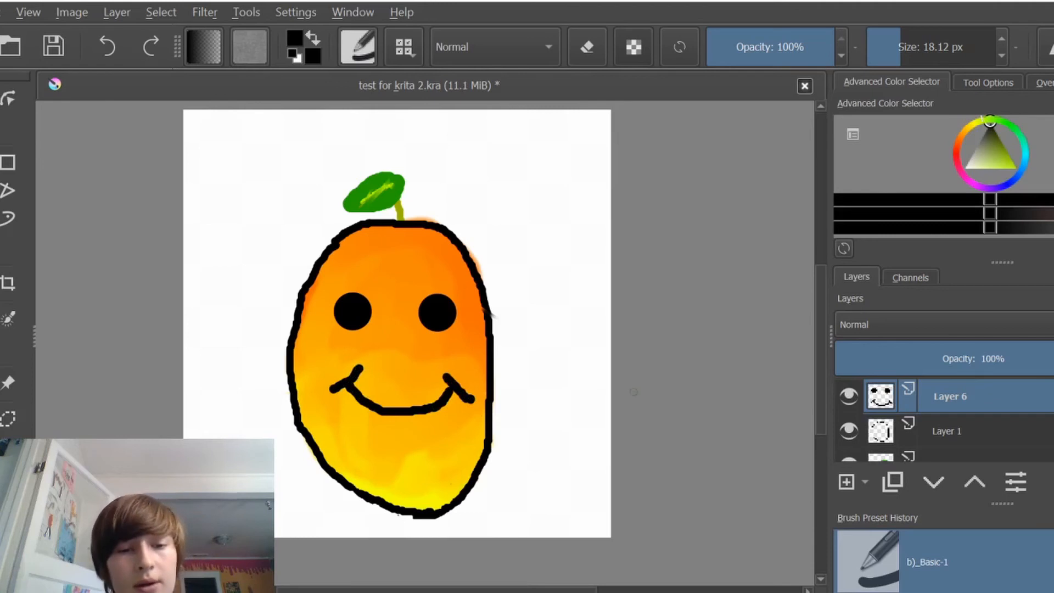
Undo both corner marks of the smile and redraw only the one at its right end
key("ctrl+z")
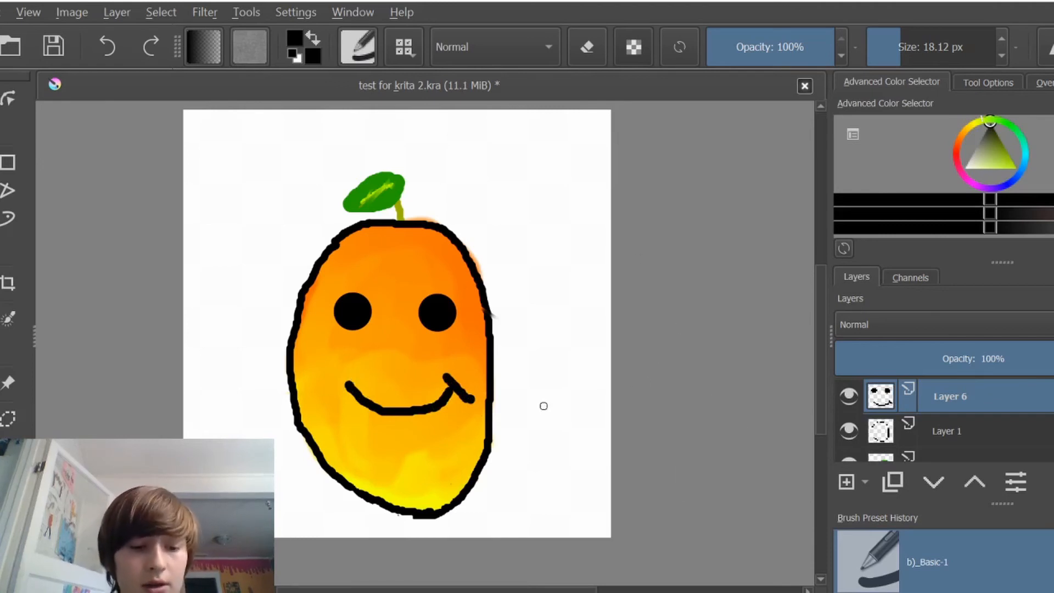
key("ctrl+z")
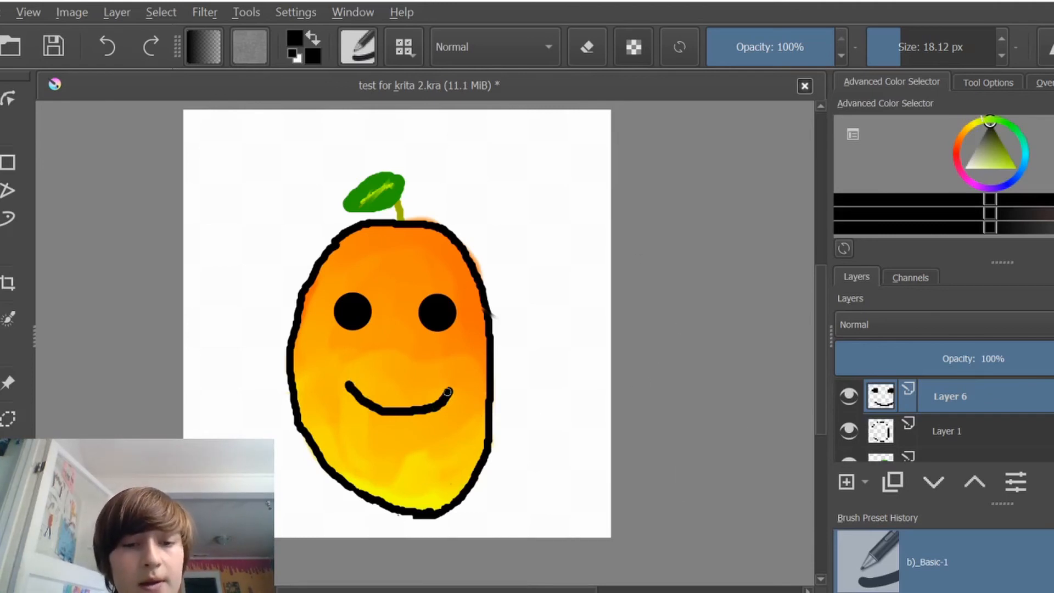
mouse_move(445, 379)
left_mouse_down()
mouse_move(453, 398)
mouse_move(468, 400)
left_mouse_up()
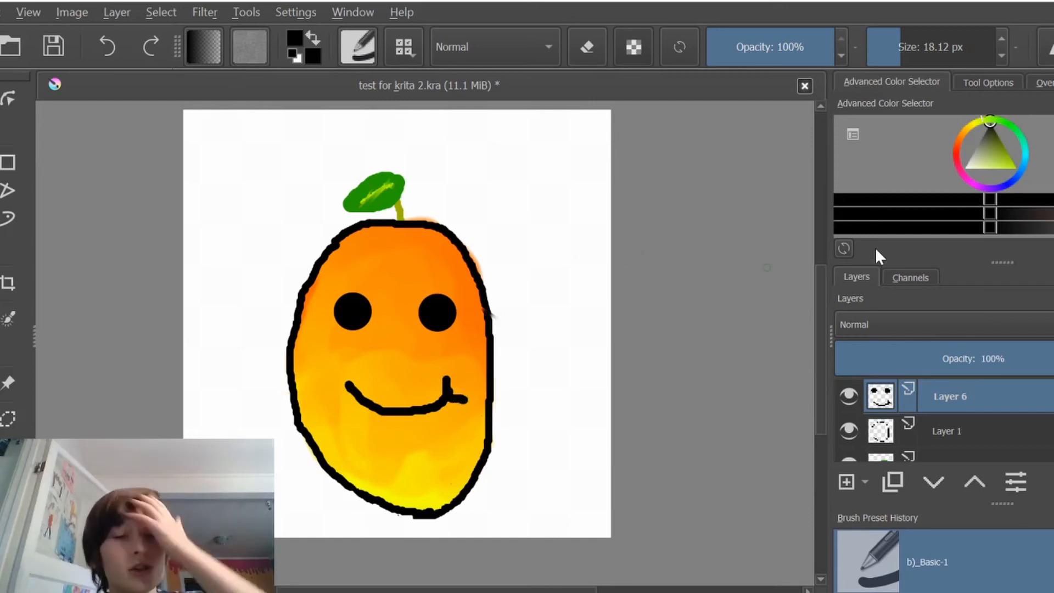
Add a new layer above Layer 6 and set the painting colour to white
left_click(841, 481)
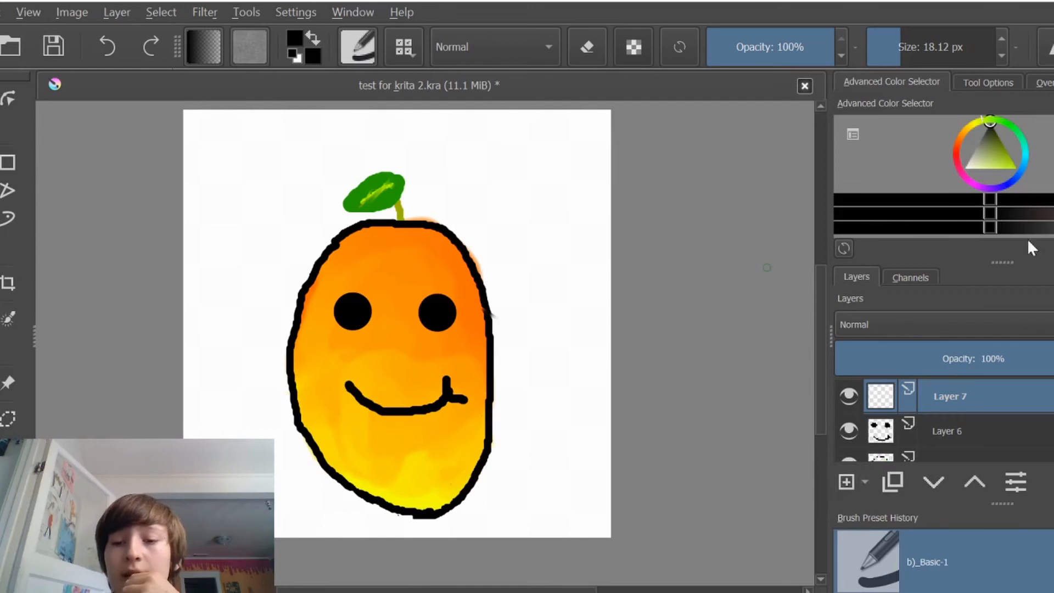
left_click(964, 167)
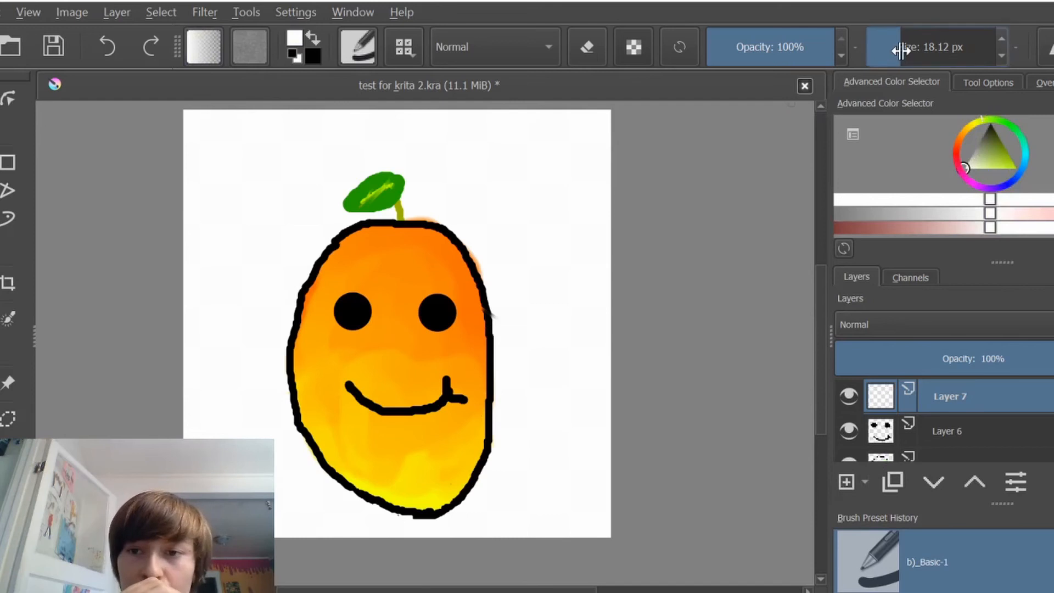
left_click_drag(894, 44, 902, 44)
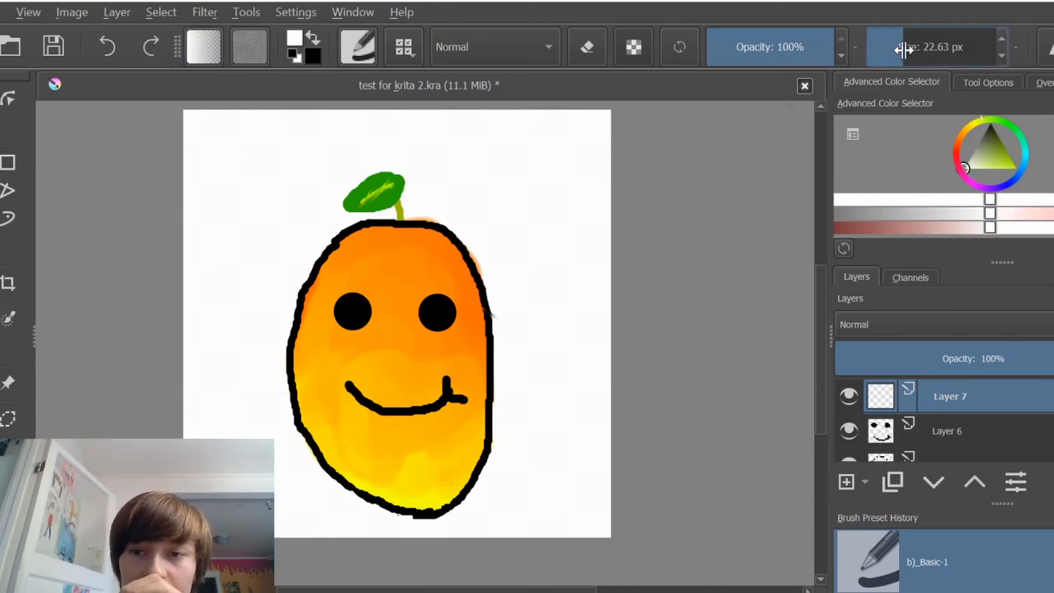
left_click(346, 300)
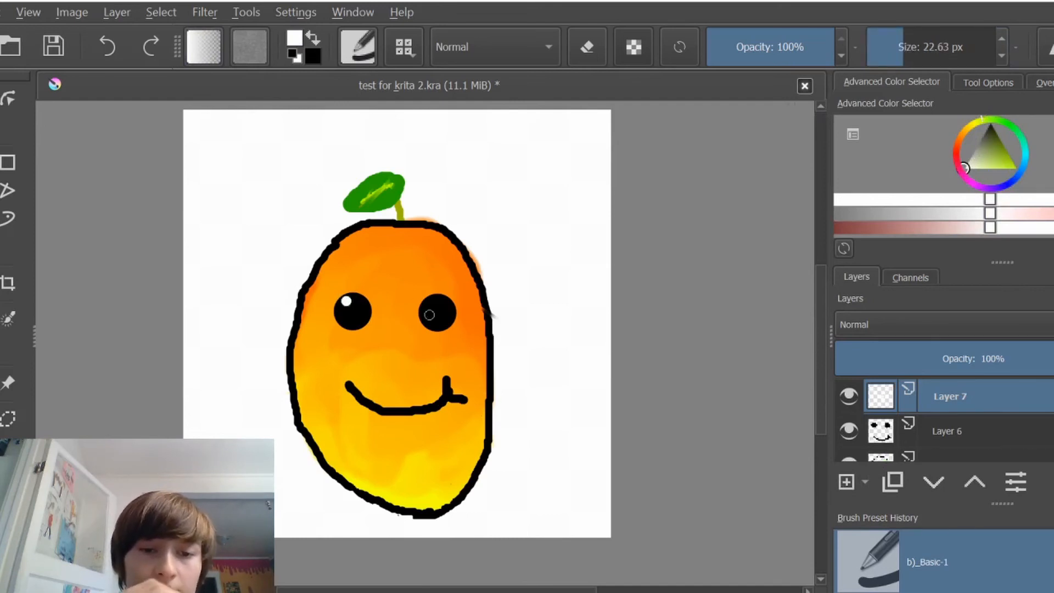
key("ctrl+z")
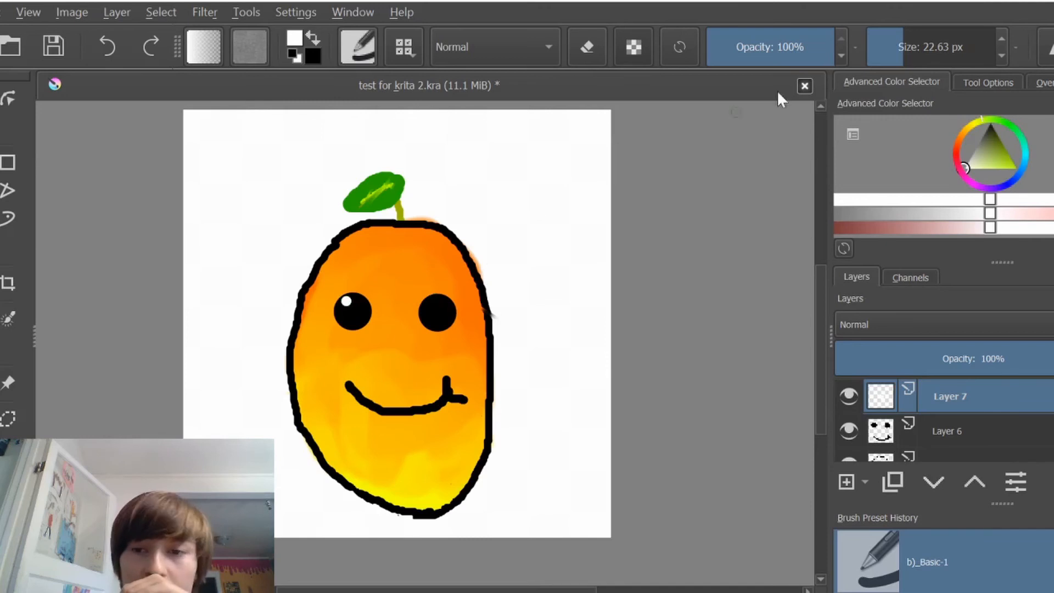
Set the brush size to 27.83 px and dab a white highlight on the upper left of each eye
left_click_drag(895, 49, 920, 48)
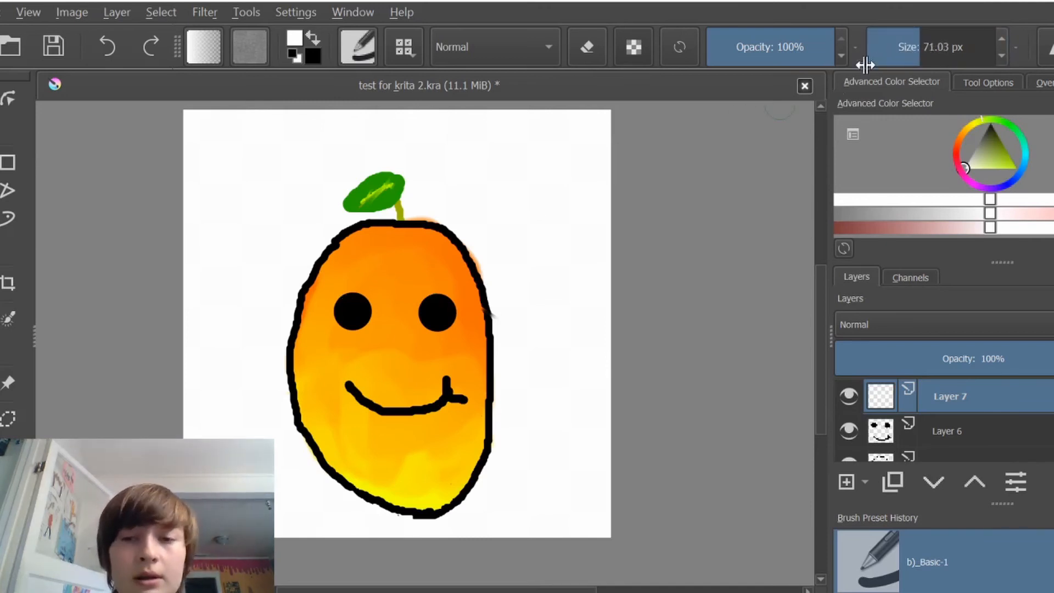
left_click(906, 50)
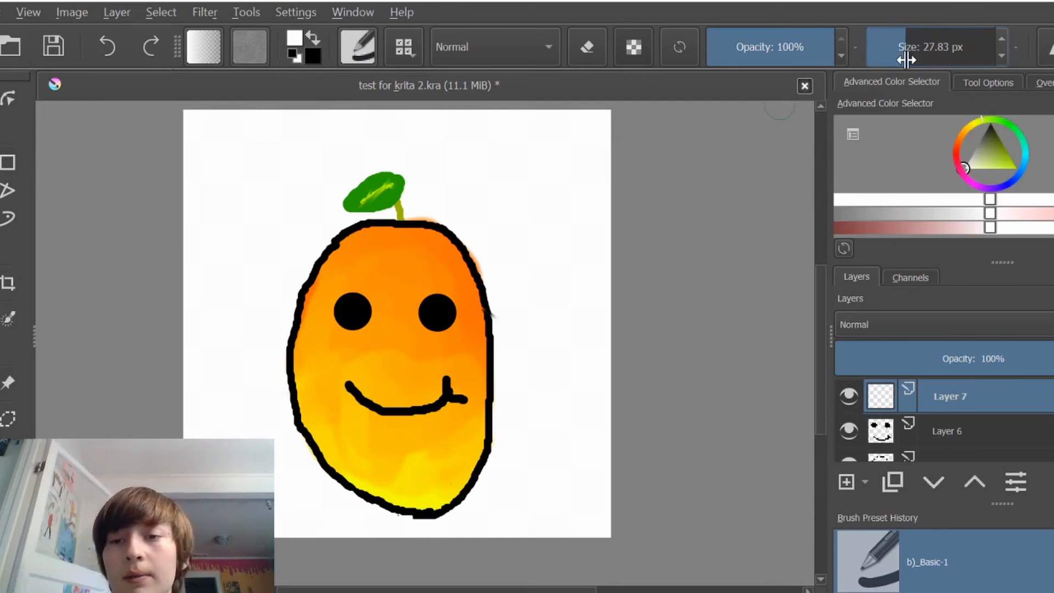
left_click(346, 303)
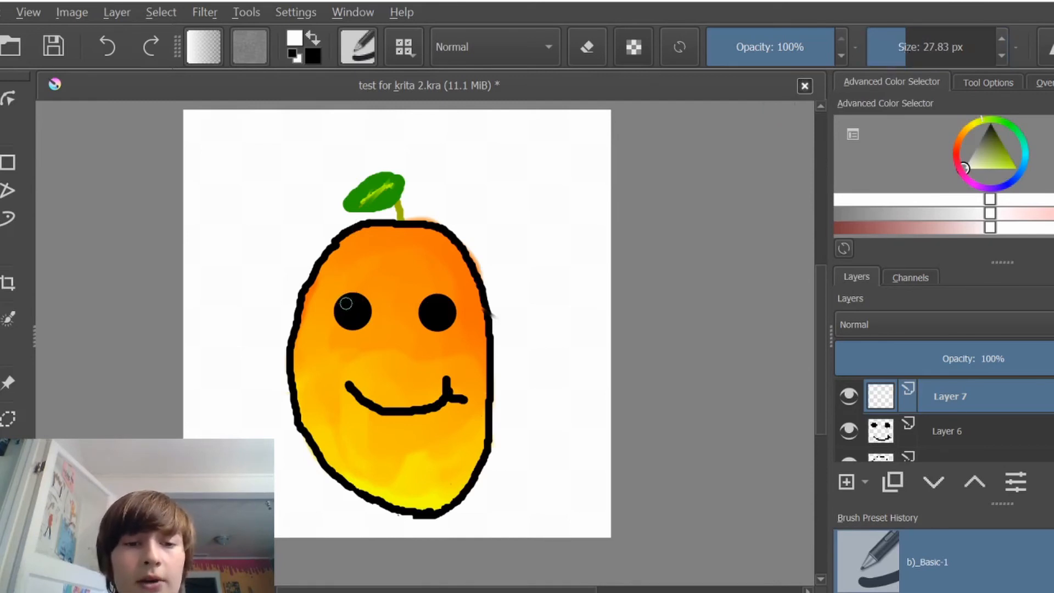
left_click(429, 306)
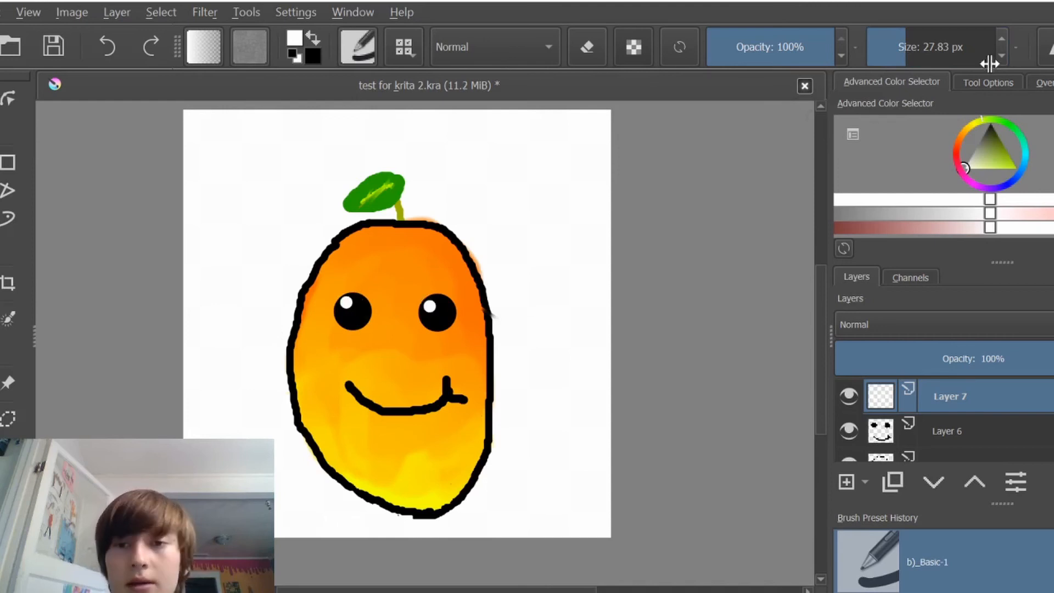
Add a tiny white dot at the lower right of each eye with a 6.02 px brush and save the painting
left_click_drag(914, 63, 889, 65)
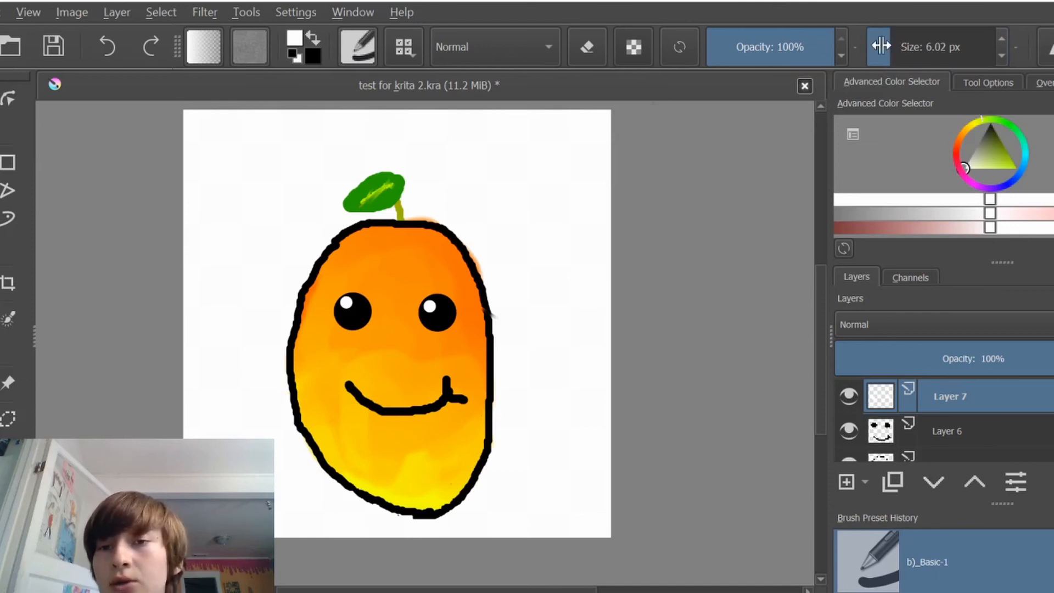
mouse_move(875, 42)
left_mouse_down()
mouse_move(898, 49)
mouse_move(889, 48)
left_mouse_up()
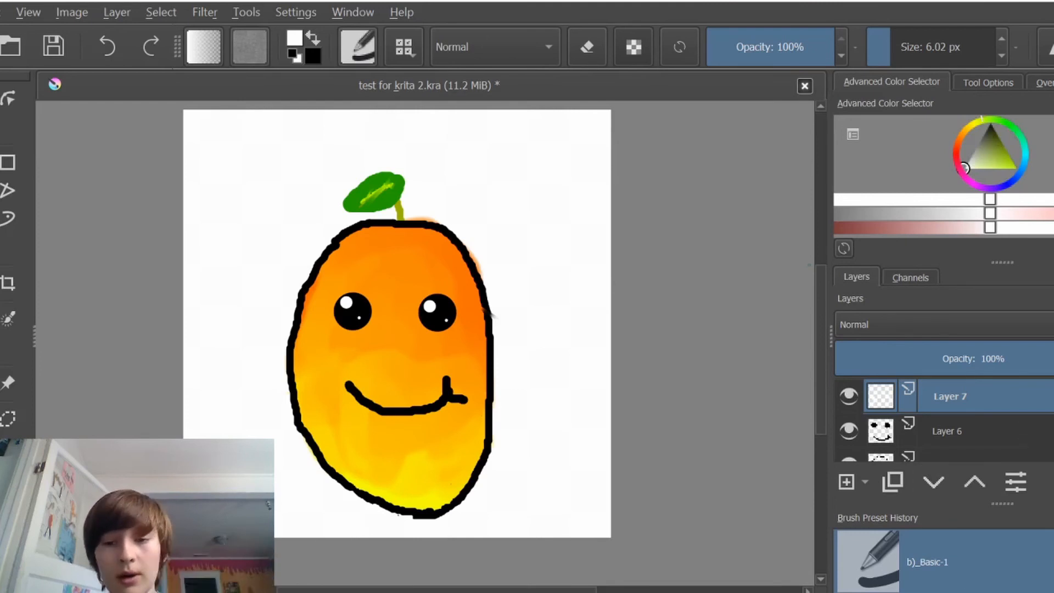
key("ctrl+s")
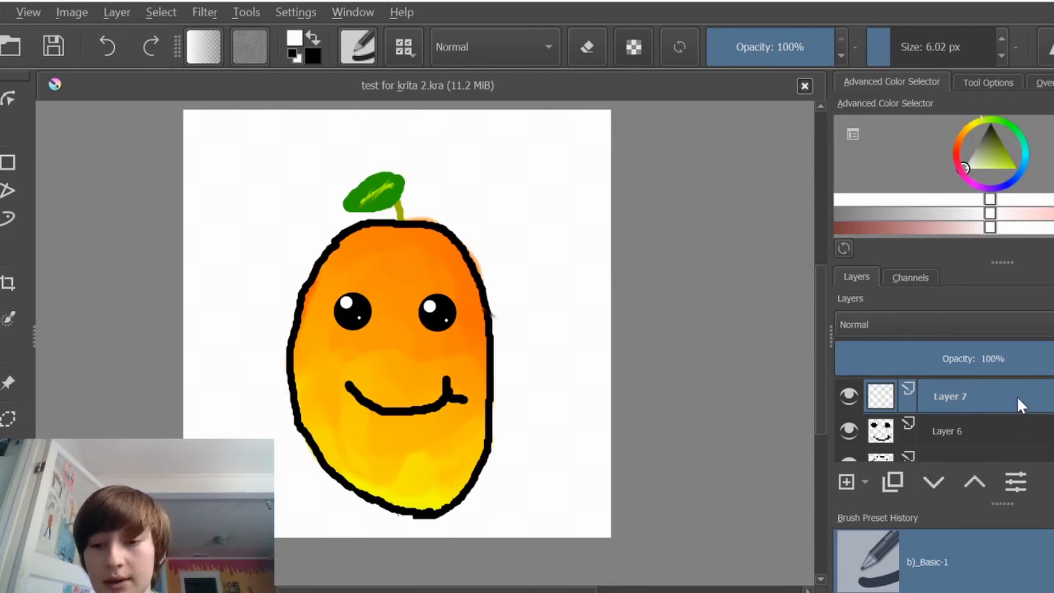
right_click(1016, 390)
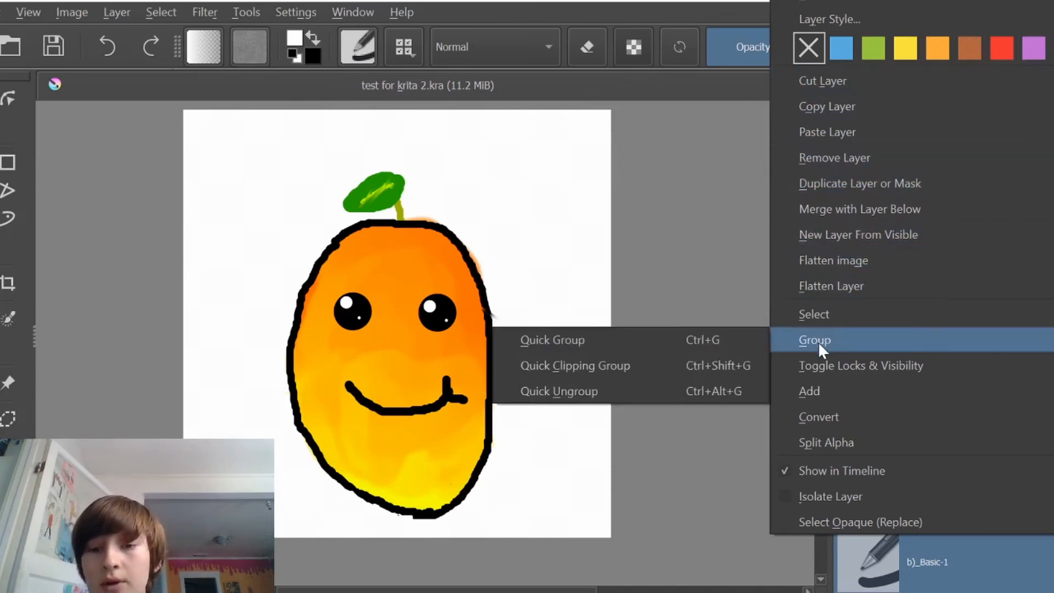
mouse_move(806, 363)
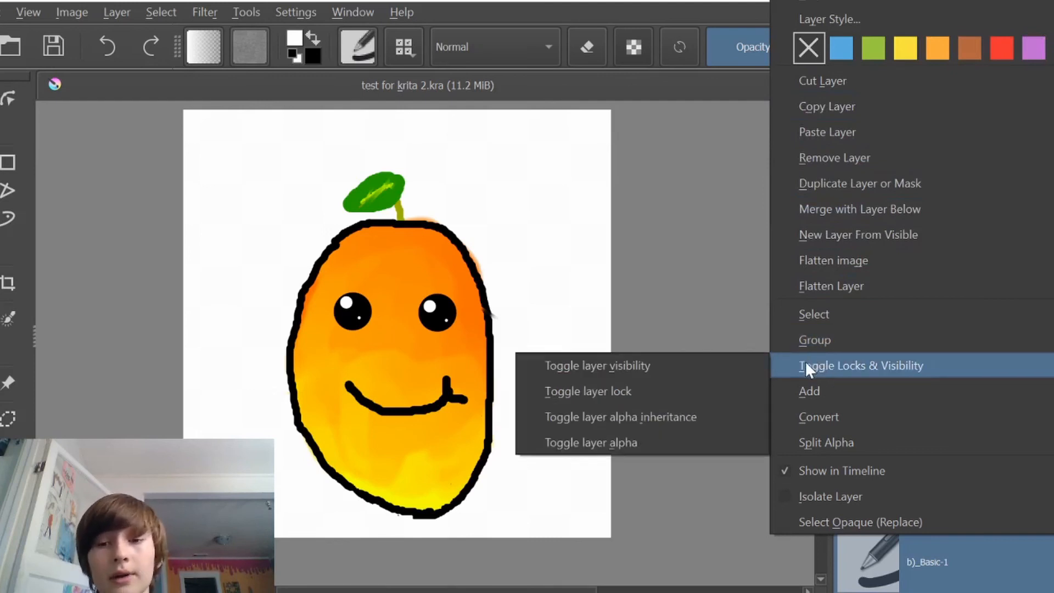
left_click(686, 308)
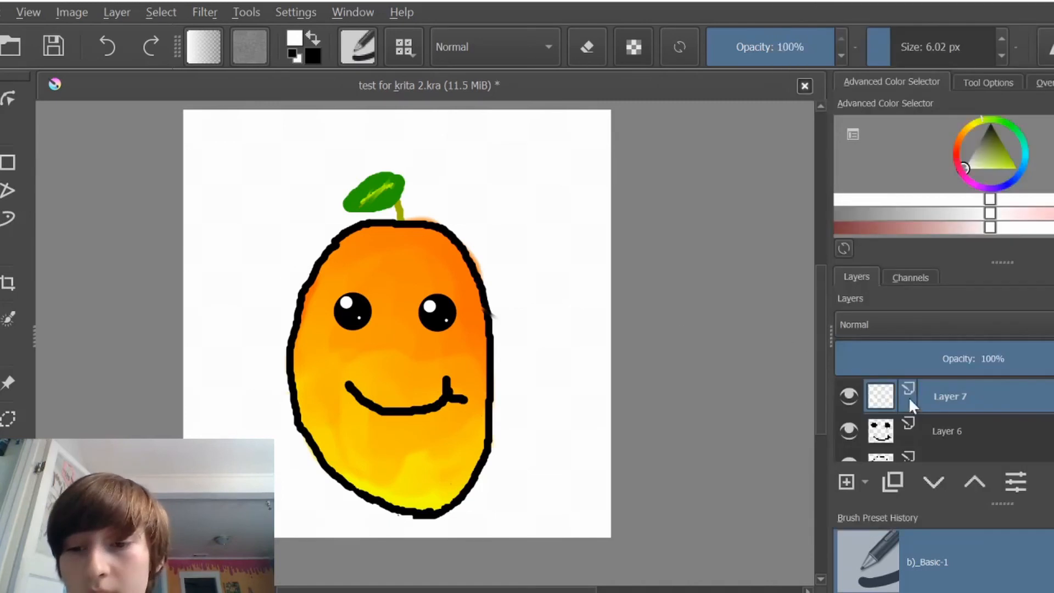
Toggle the visibility of Layer 7 off and on repeatedly to check its eye highlights
left_click(850, 398)
left_click(850, 397)
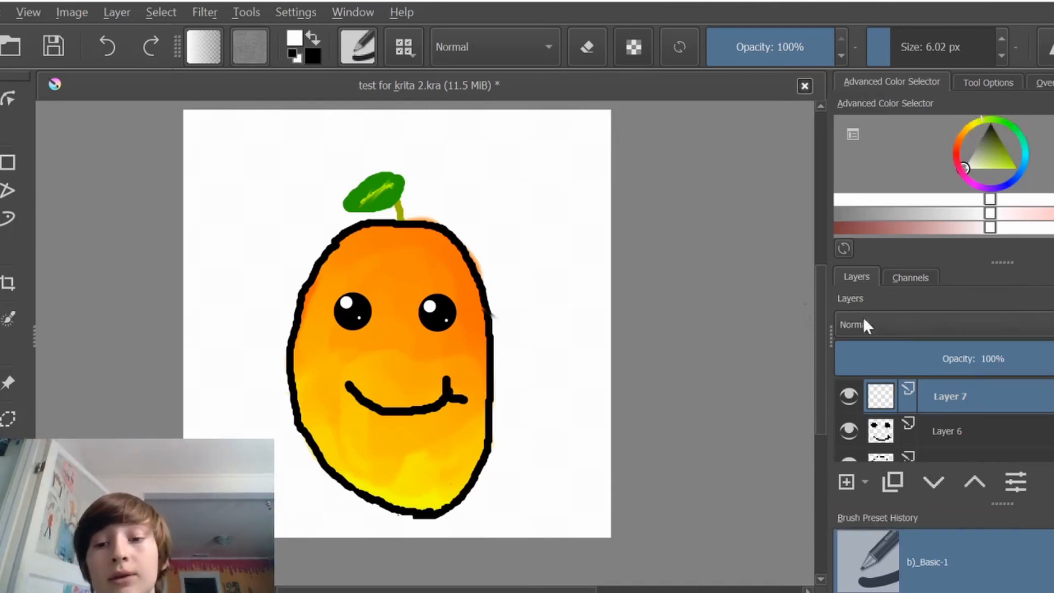
left_click(848, 391)
left_click(848, 391)
left_click(848, 391)
left_click(848, 391)
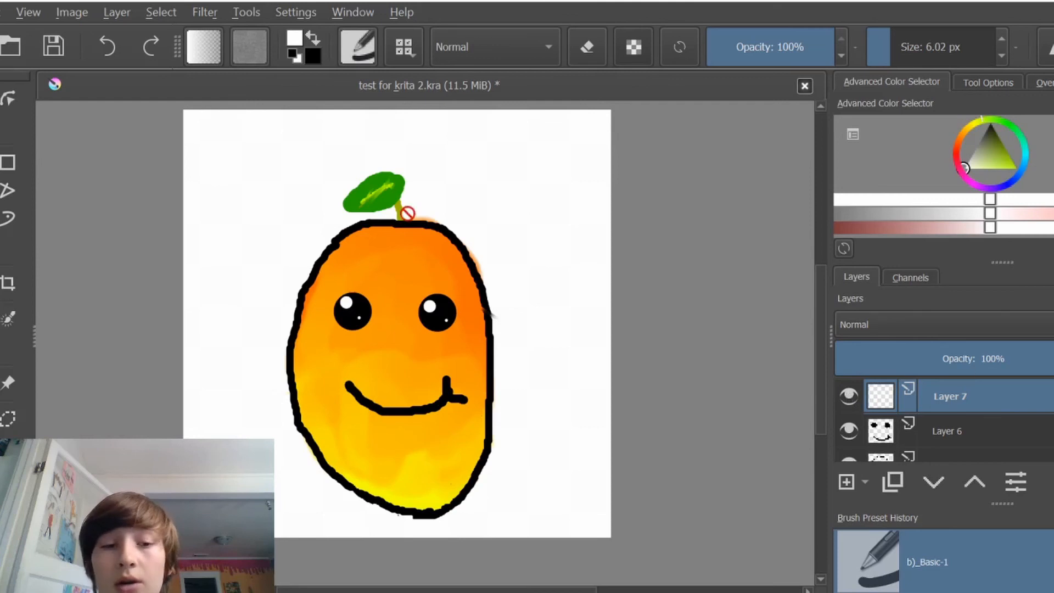
Set the painting colour to near-black and the opacity of Layer 7 to 100%
left_click_drag(989, 146, 989, 127)
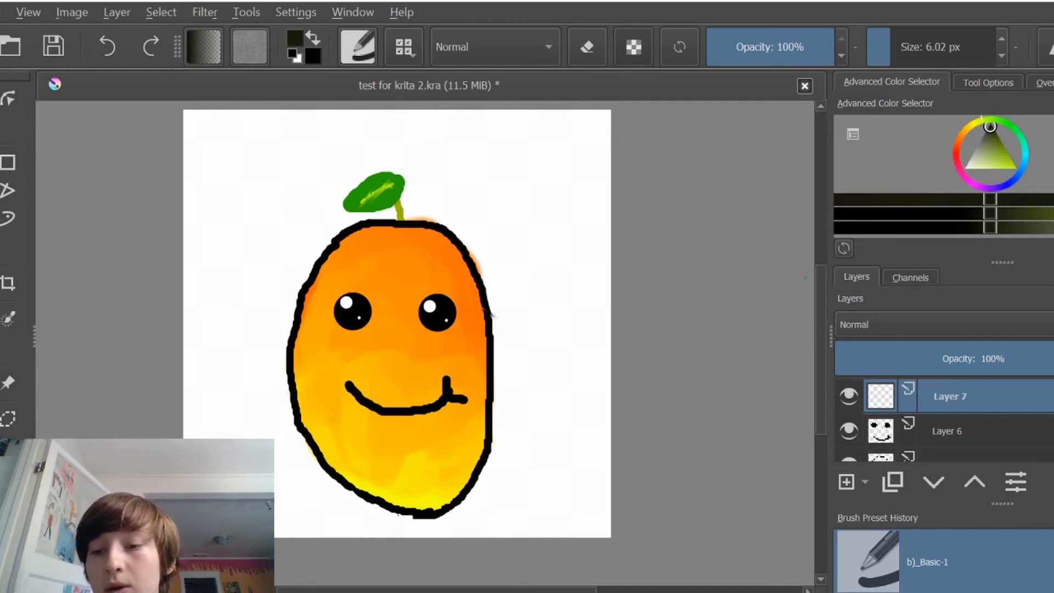
left_click_drag(995, 351, 1051, 360)
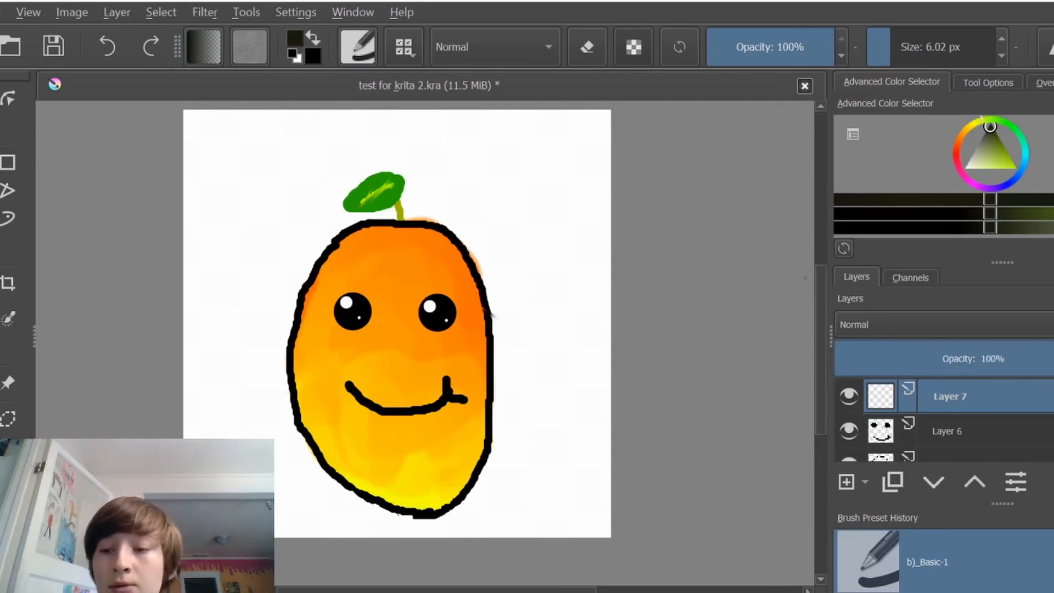
Delete the white Background layer beneath Layer 2 and save the painting
scroll(1009, 439, "down", 5)
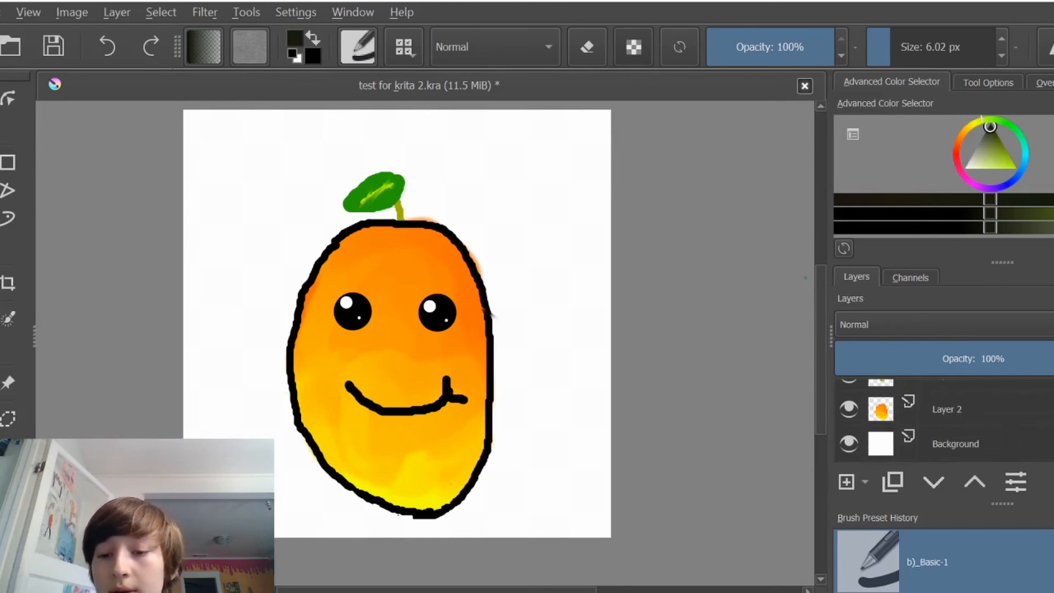
left_click(1017, 458)
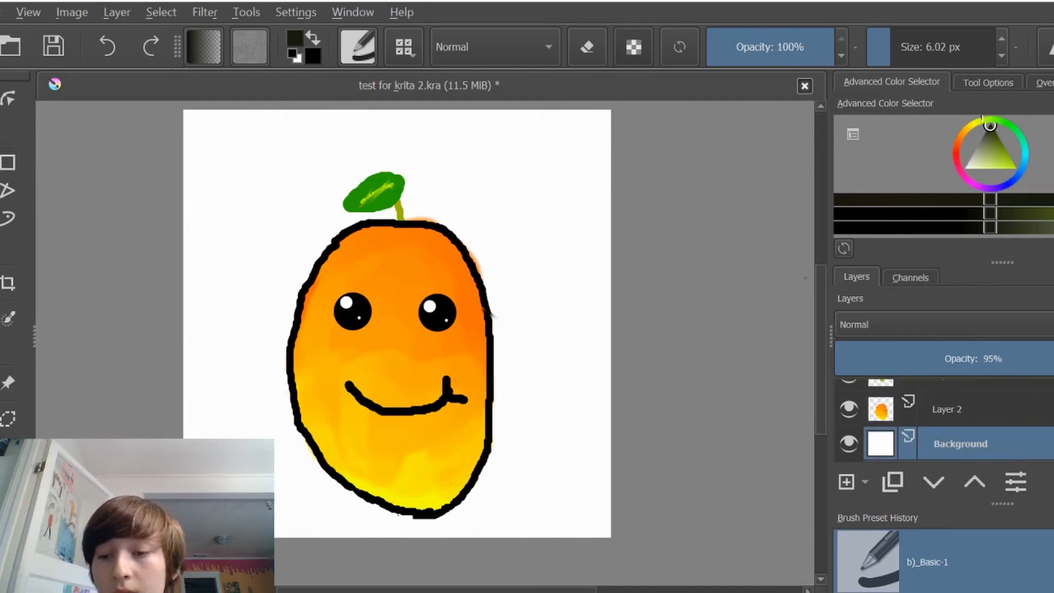
key("shift+Delete")
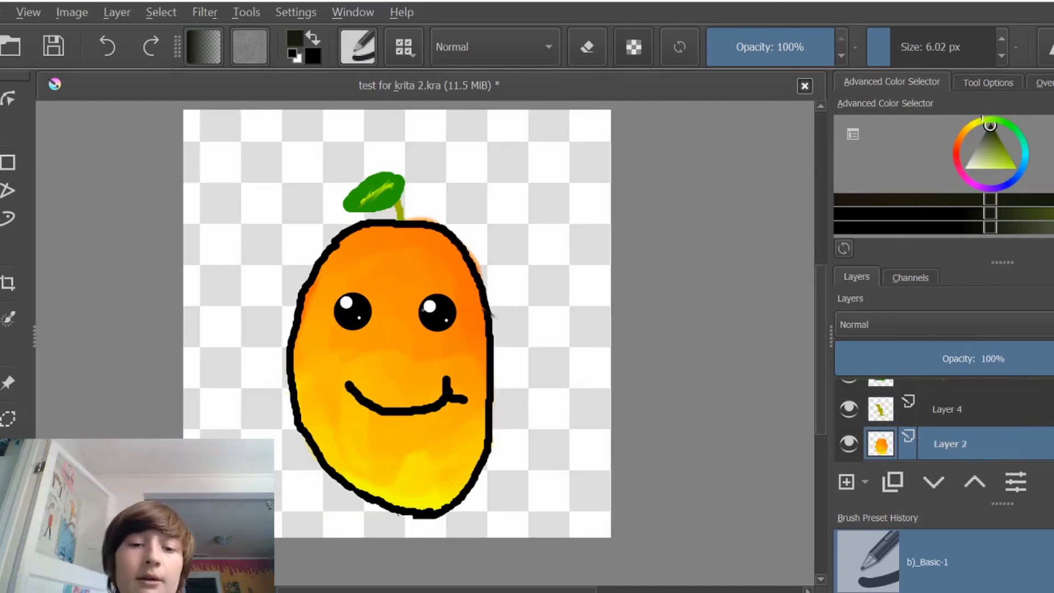
key("ctrl+s")
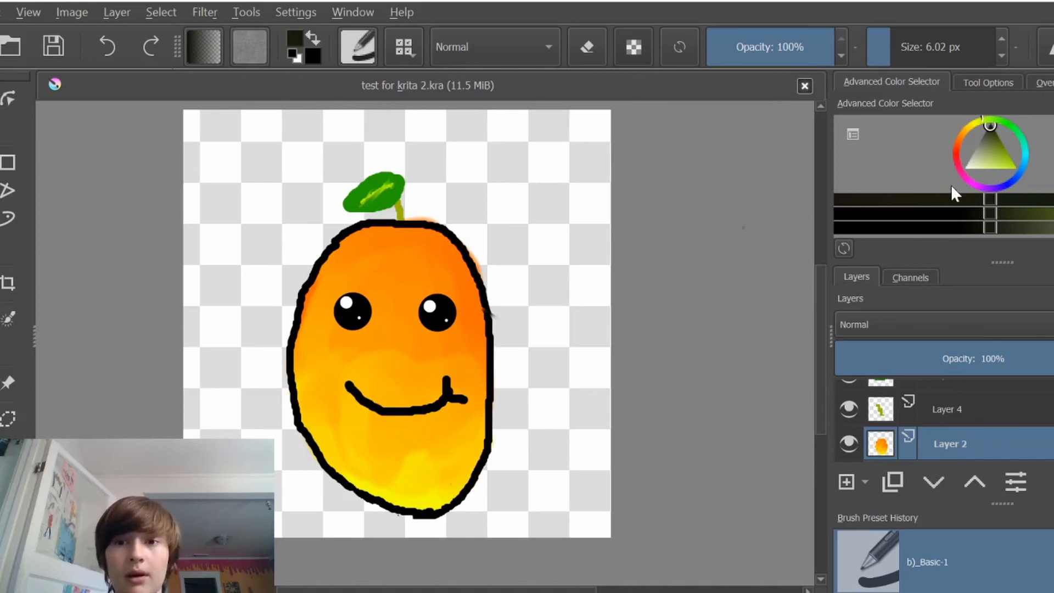
Set the painting colour to pure black
left_click_drag(986, 156, 990, 124)
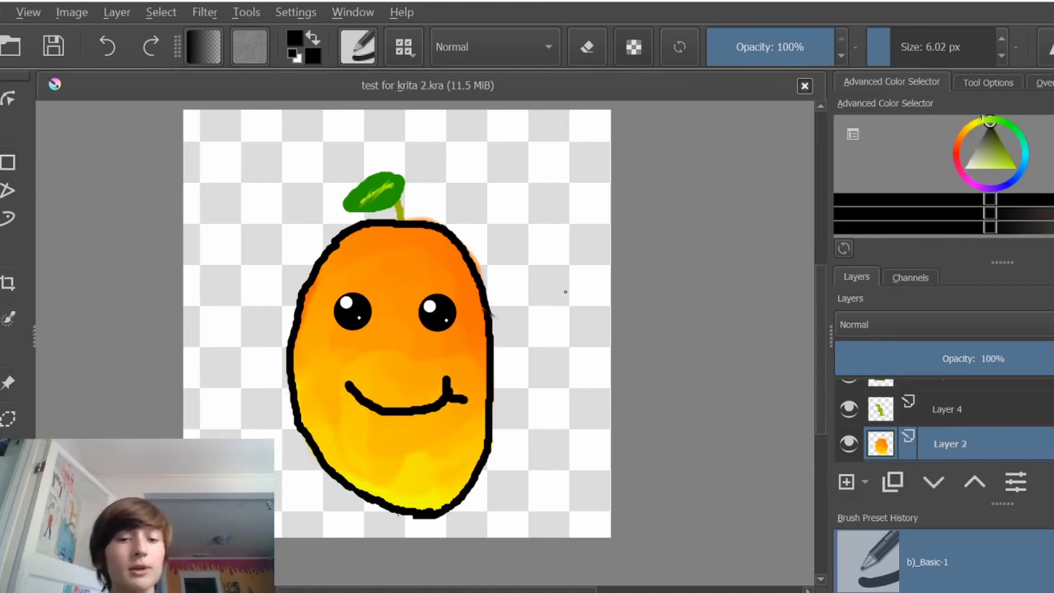